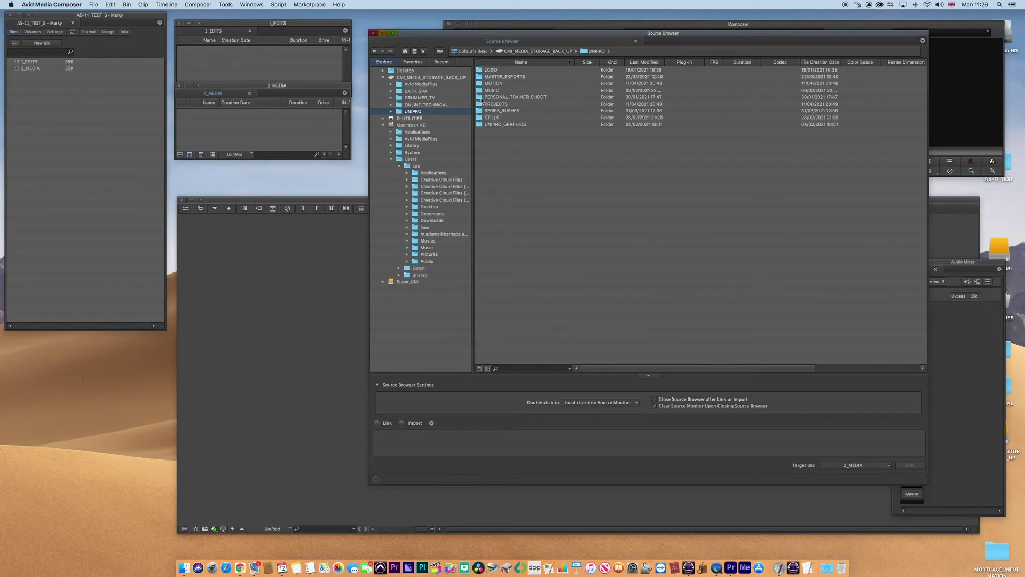
Link SERIES_3_MARK_VT.mov from the presenter's NEW_VERSION_2 folder in MASTER_EXPORTS to the 2_MEDIA bin.
double_click(481, 76)
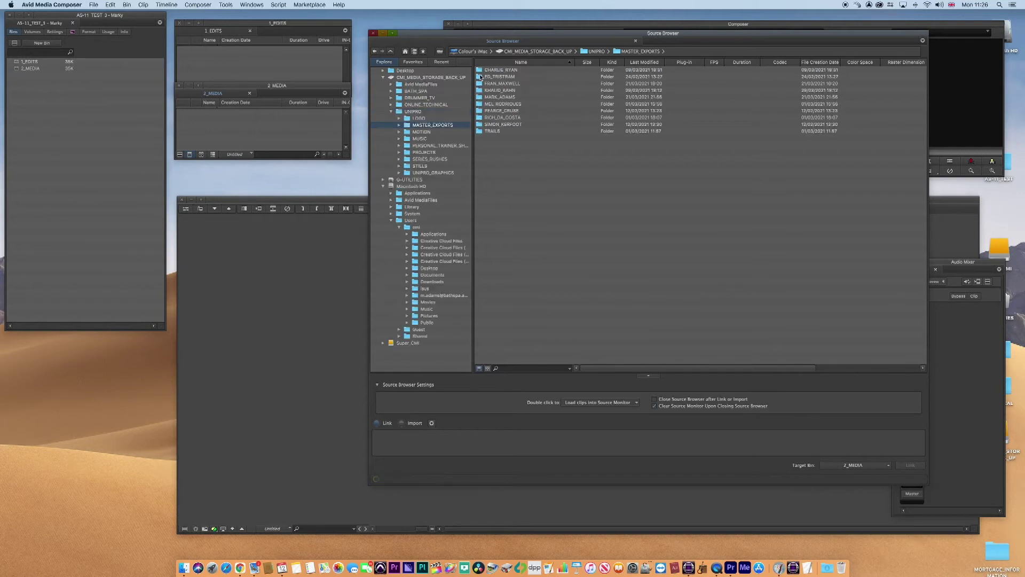
click(479, 98)
double_click(479, 98)
click(481, 71)
double_click(481, 71)
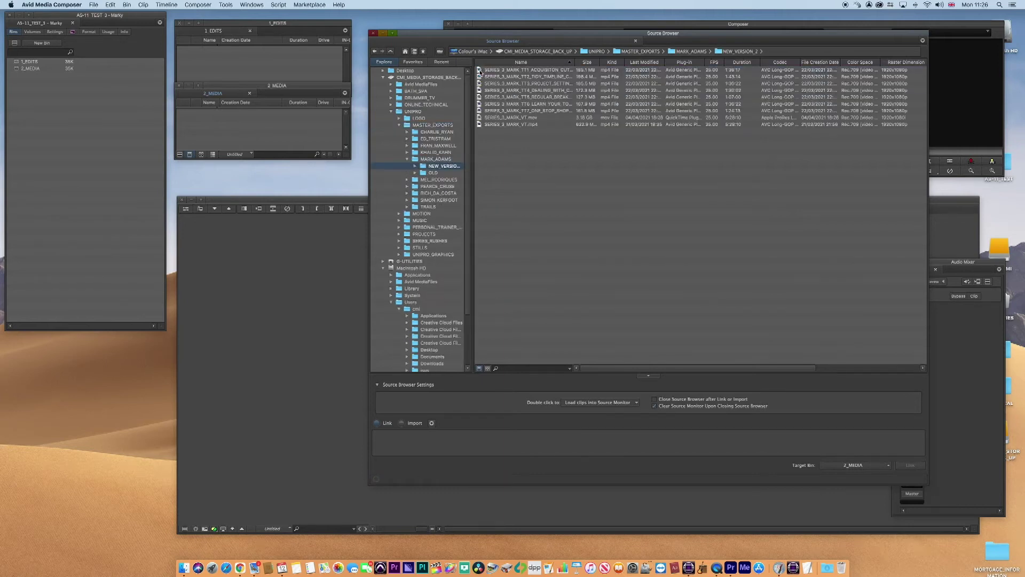
click(498, 118)
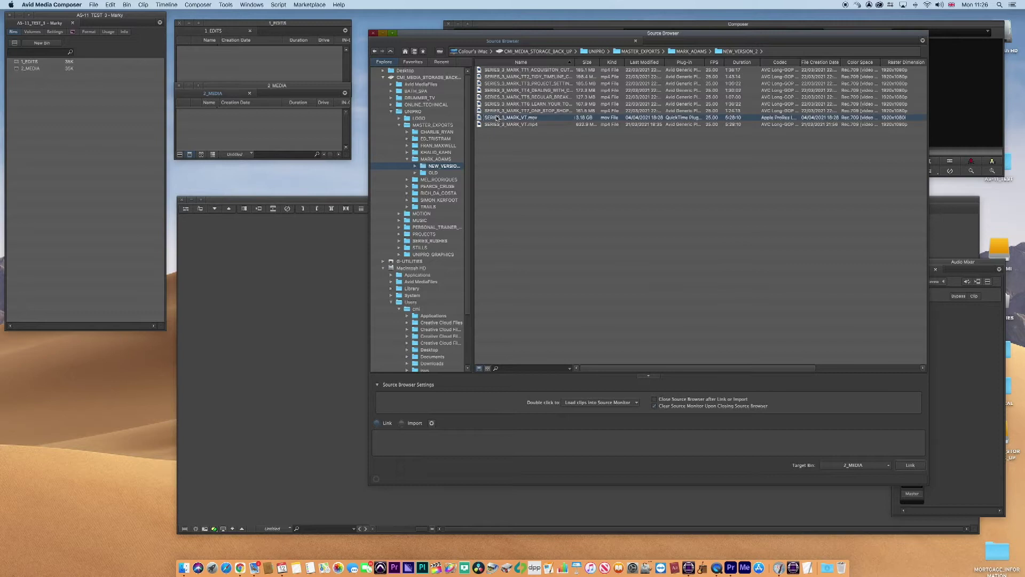
click(910, 466)
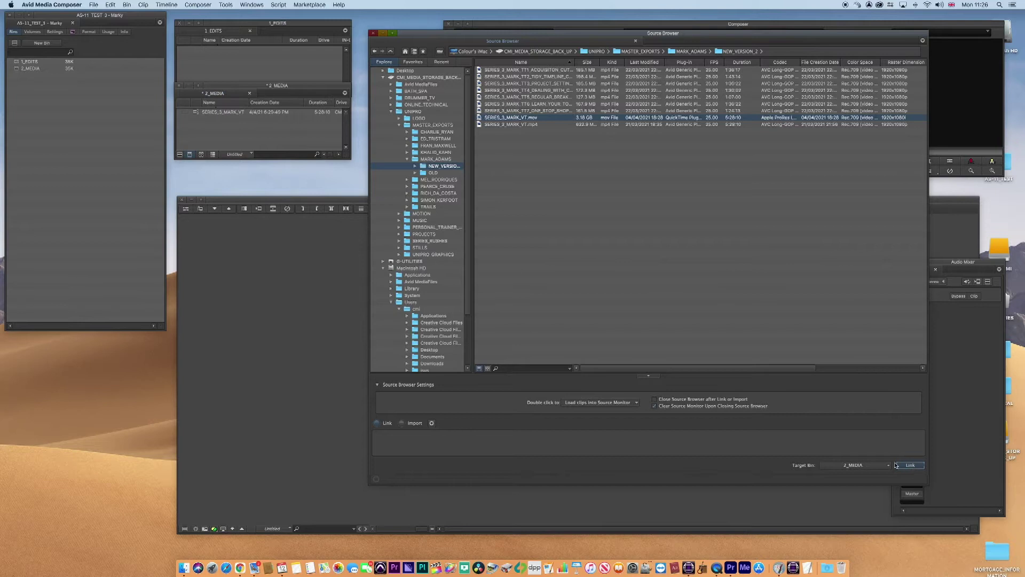
Load the SERIES_3_MARK_VT clip from the 2_MEDIA bin into the source monitor.
click(197, 113)
double_click(197, 112)
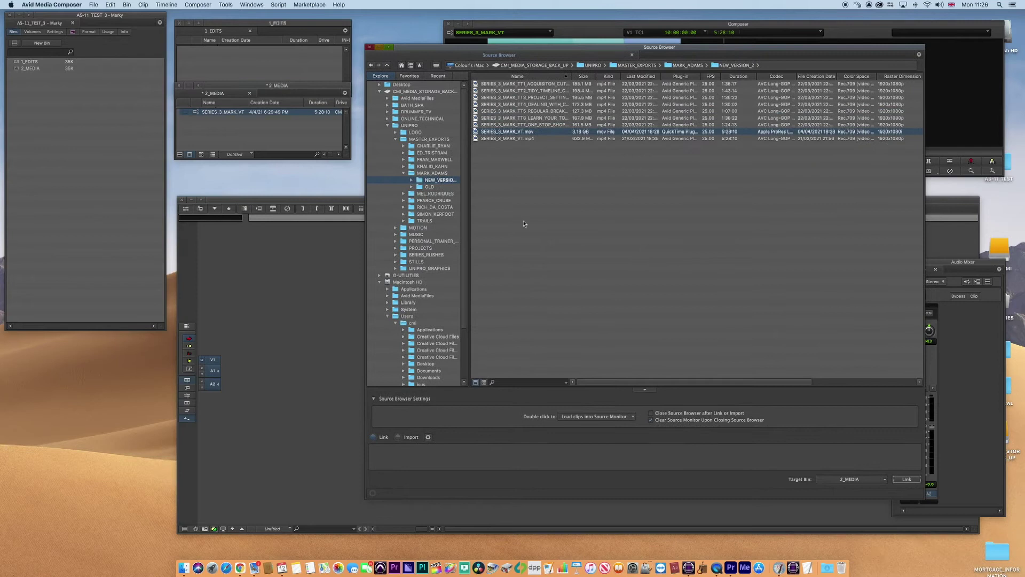
click(238, 93)
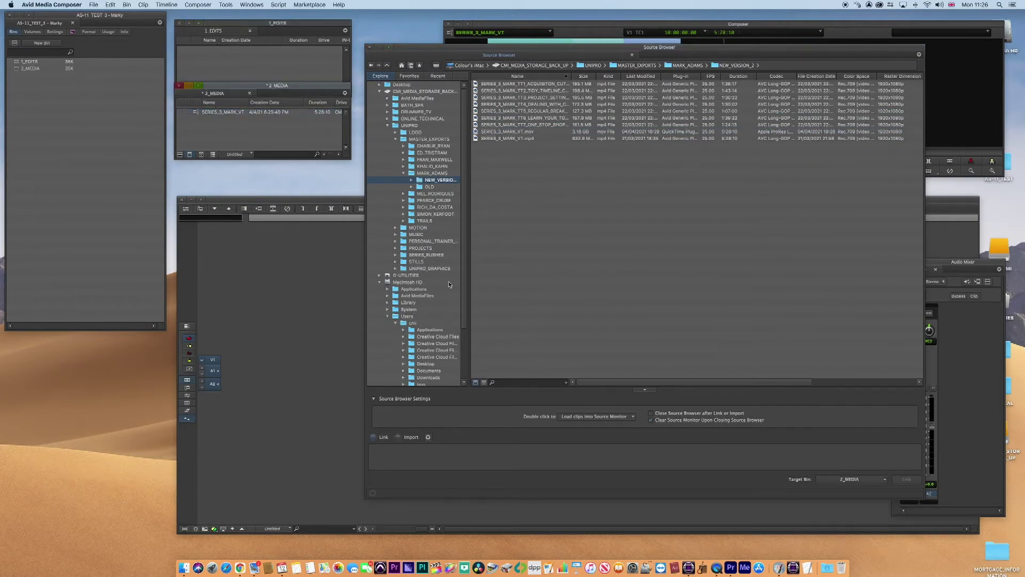
Link BARS_100.mov and CLOCK_MASTER_CMI.mov from ONLINE_TECHNICAL's BARS_TONE_CLOCK folder to the 2_MEDIA bin and close the Source Browser.
click(396, 119)
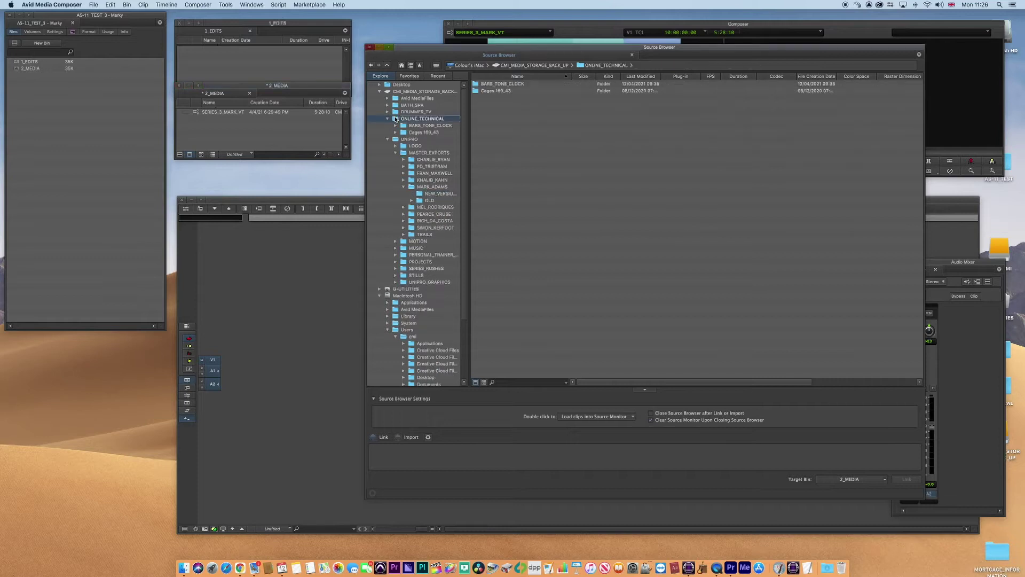
double_click(488, 84)
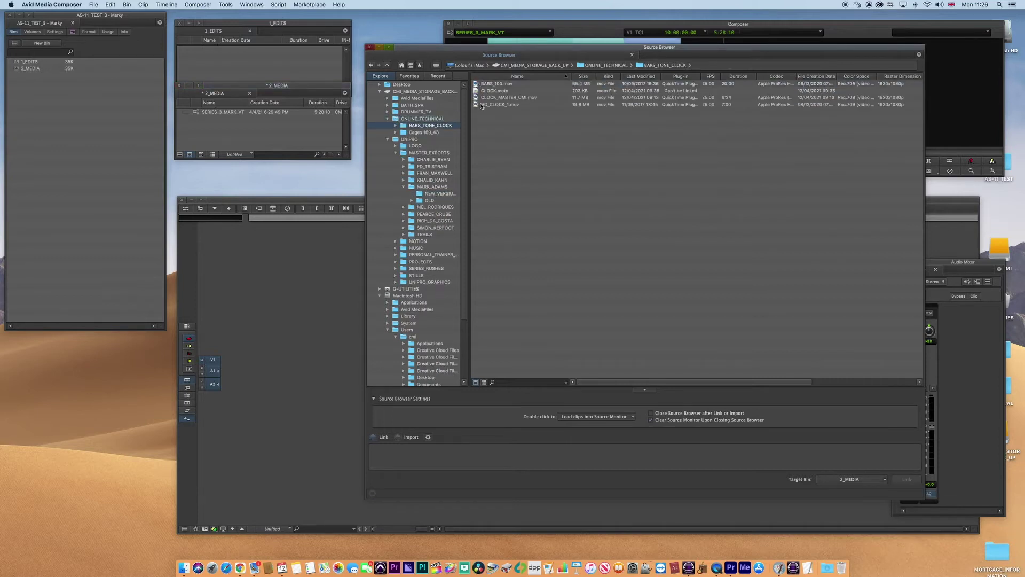
click(482, 98)
super+click(487, 84)
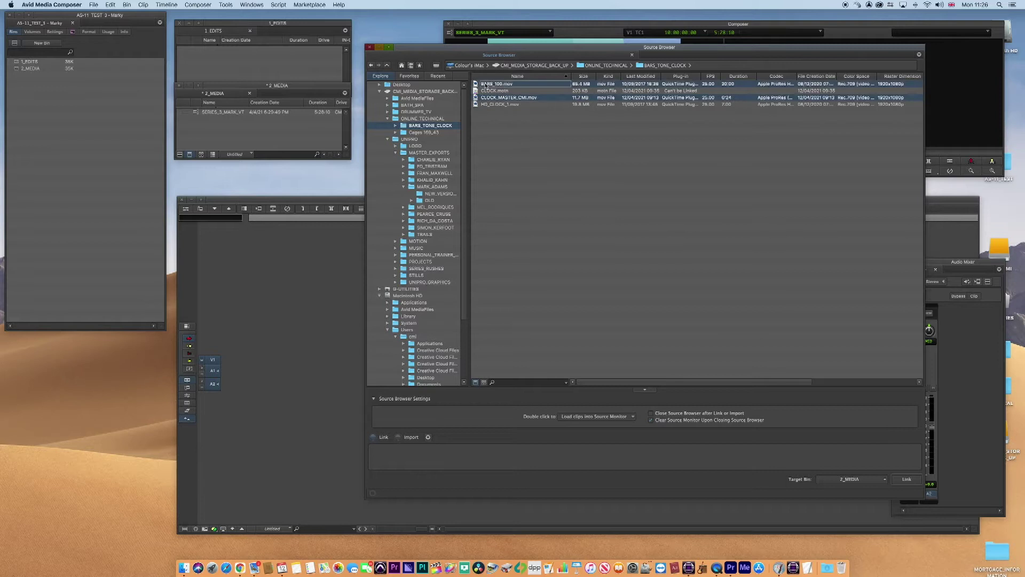
click(898, 479)
click(370, 49)
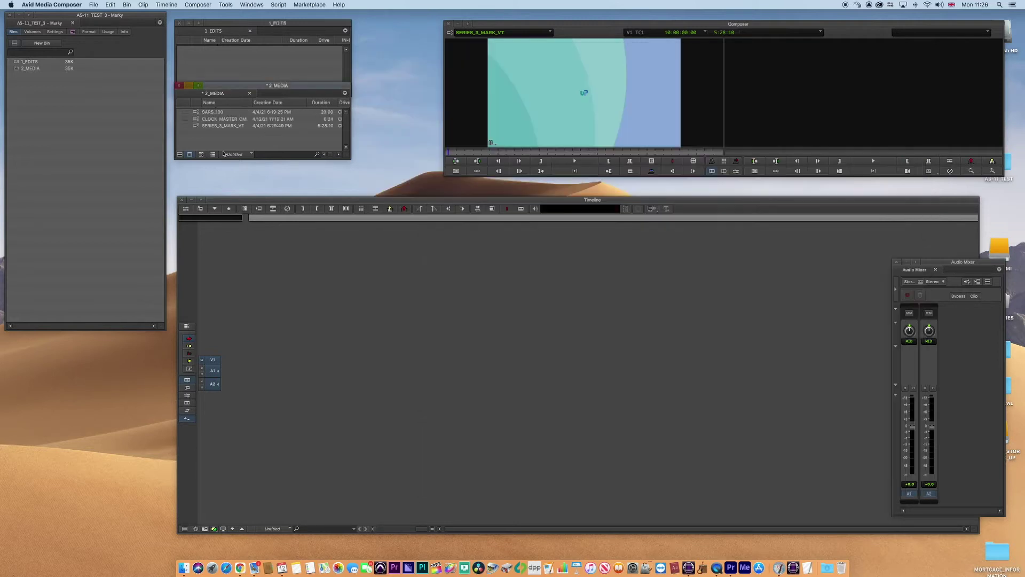
Create a new sequence in the 1_EDITS bin and name it C5_UNIPRO_MARK_0001A.
right_click(257, 49)
click(256, 60)
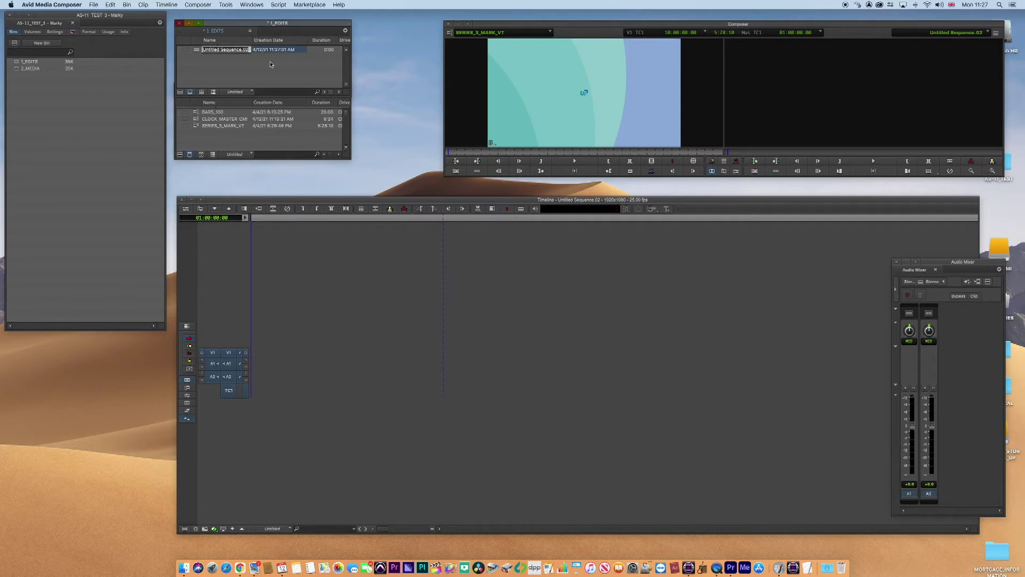
text(UNIPRO_MARK_0001)
text(ARK_0001A)
click(211, 50)
text(C5_)
drag(254, 42, 265, 43)
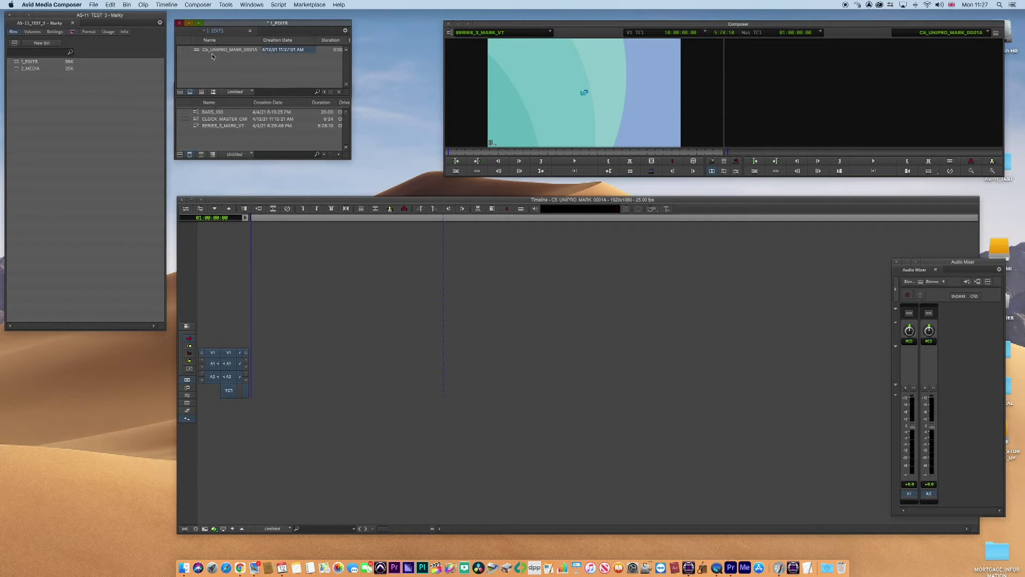
Shorten the sequence name to C5_UP_MARK_0001A.
click(240, 49)
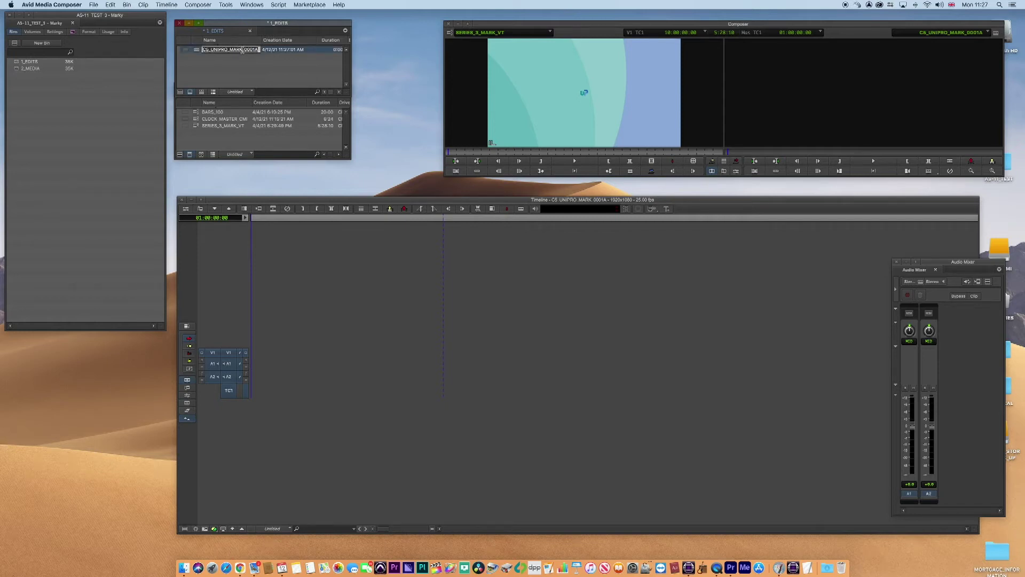
key(BackSpace)
key(BackSpace)
key(BackSpace)
key(BackSpace)
key(BackSpace)
text(P)
click(221, 73)
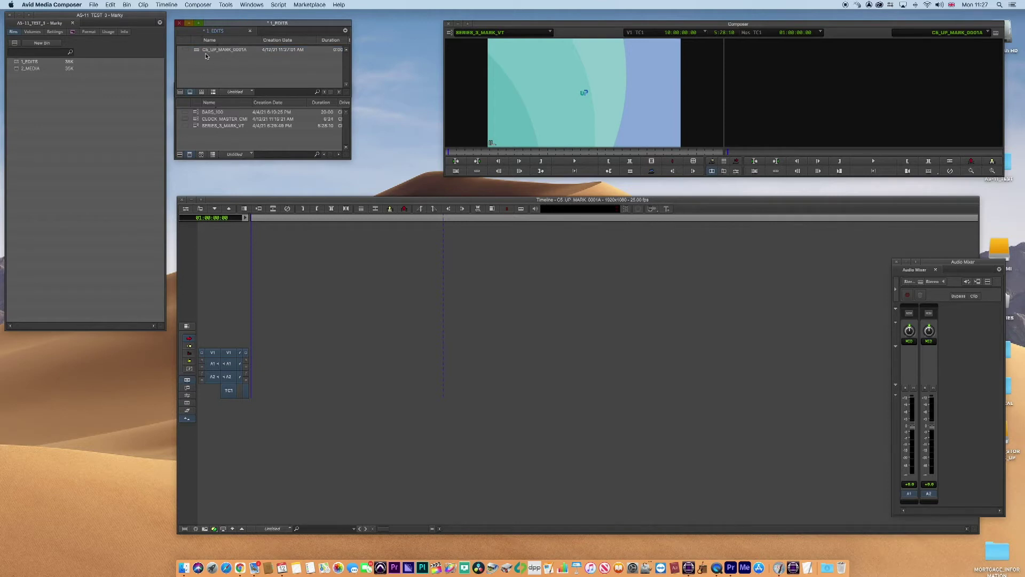
Try the sequence name with the numbers 0002A and 0003A, and restore it to C5_UP_MARK_0001A.
click(245, 50)
click(253, 51)
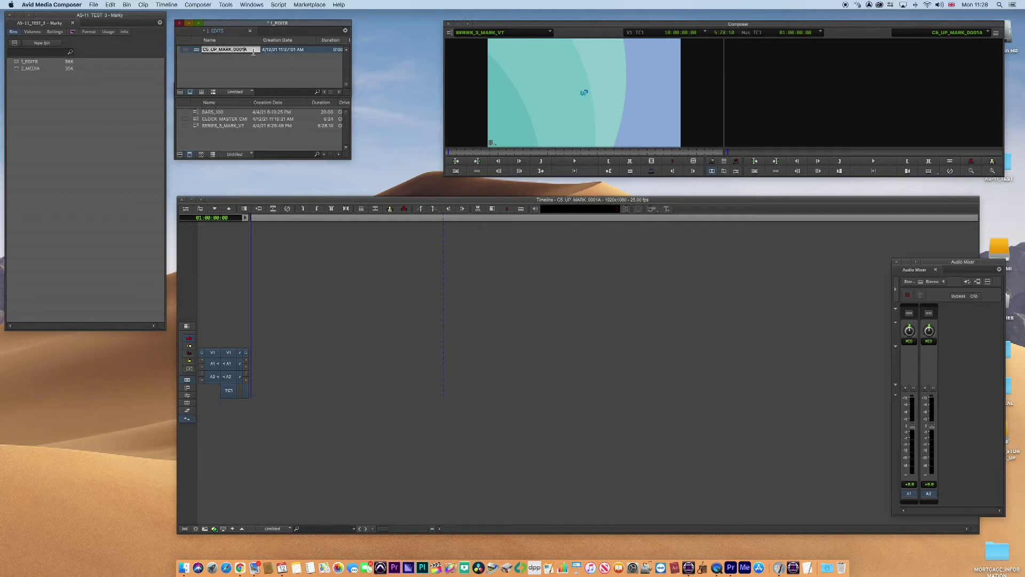
text(2)
key(Return)
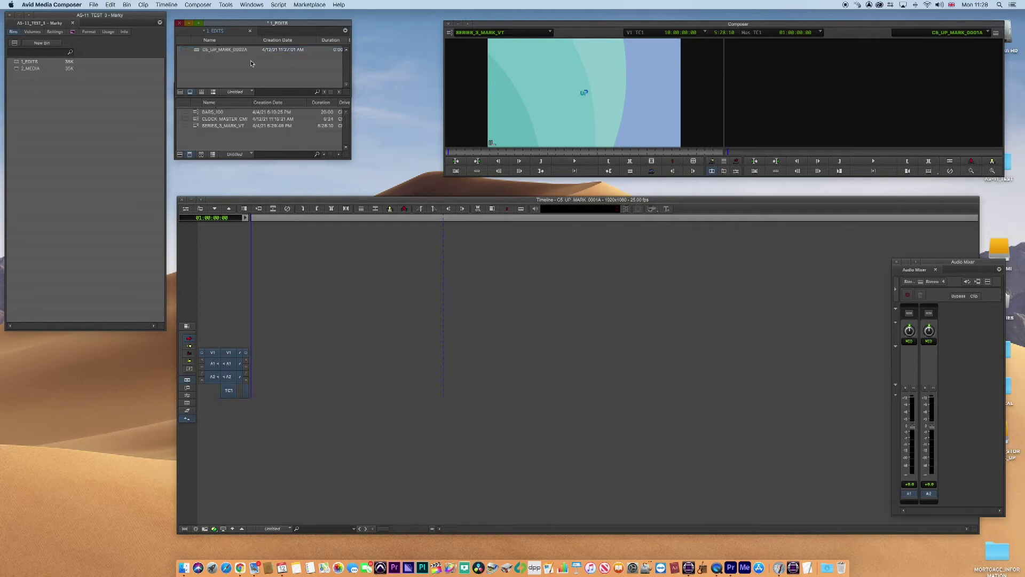
text(3)
key(Return)
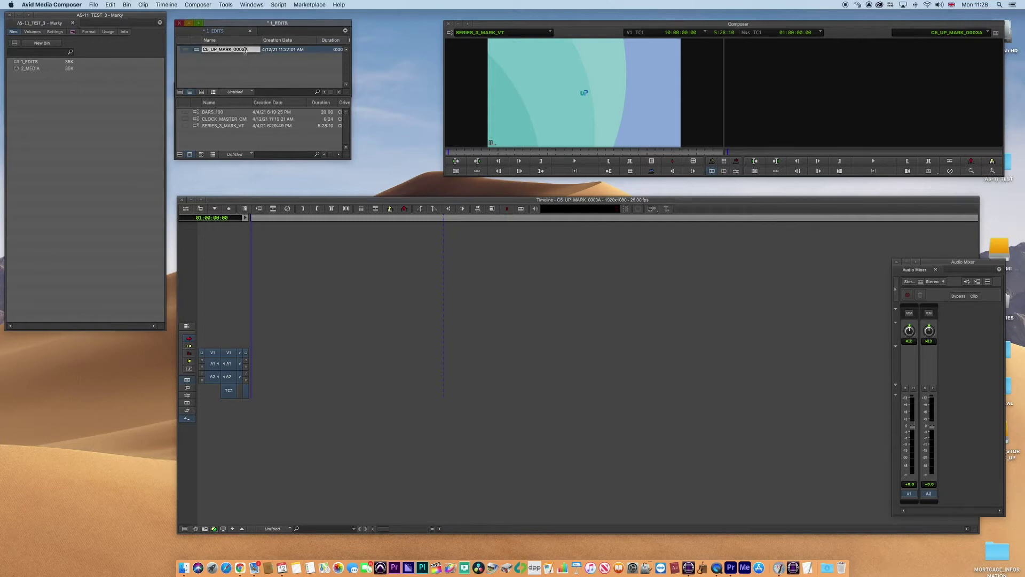
key(Return)
click(239, 62)
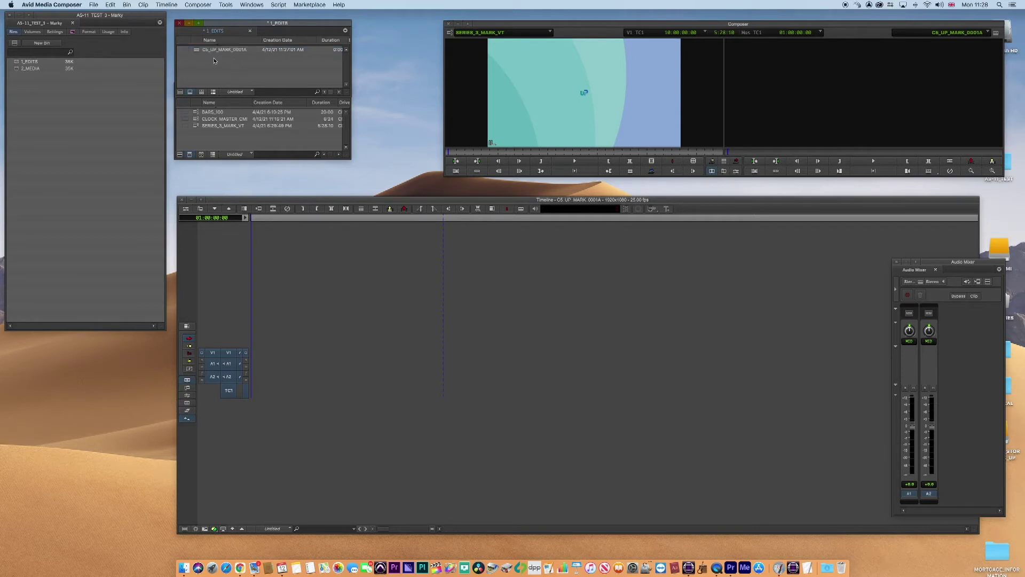
Load the C5_UP_MARK_0001A sequence and place the BARS_100 clip at the start of its timeline.
double_click(197, 50)
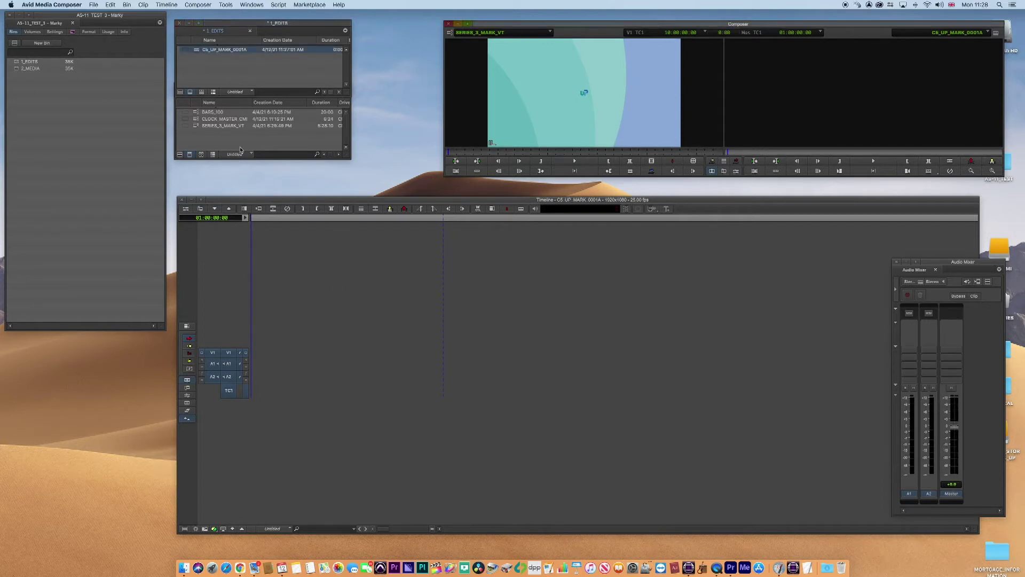
click(196, 113)
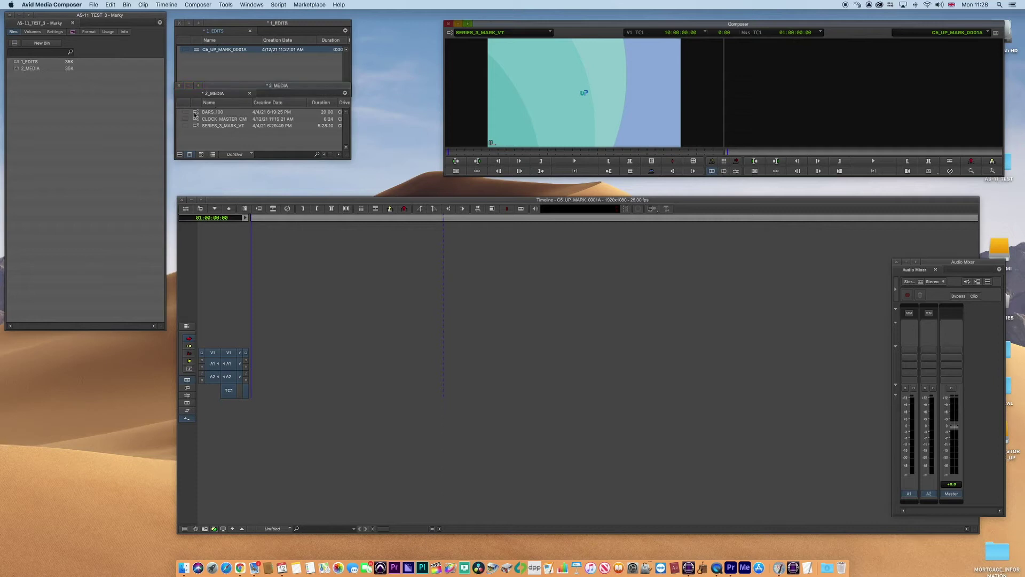
drag(196, 113, 256, 376)
click(335, 410)
drag(314, 399, 669, 406)
drag(370, 406, 216, 406)
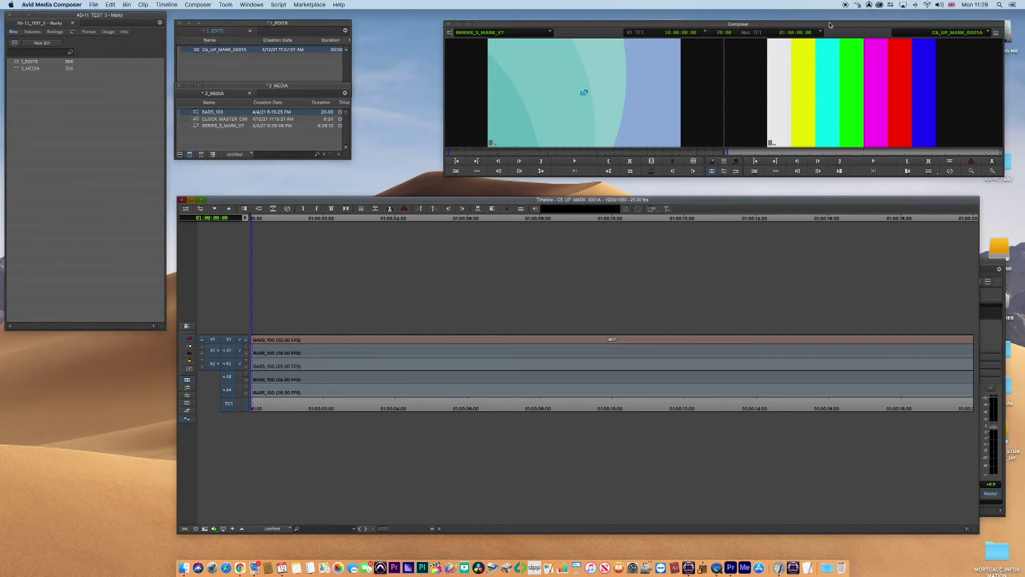
Set the sequence's starting timecode to 09:59:30:00 through the Sequence Report and apply the change without generating a report.
drag(830, 24, 818, 22)
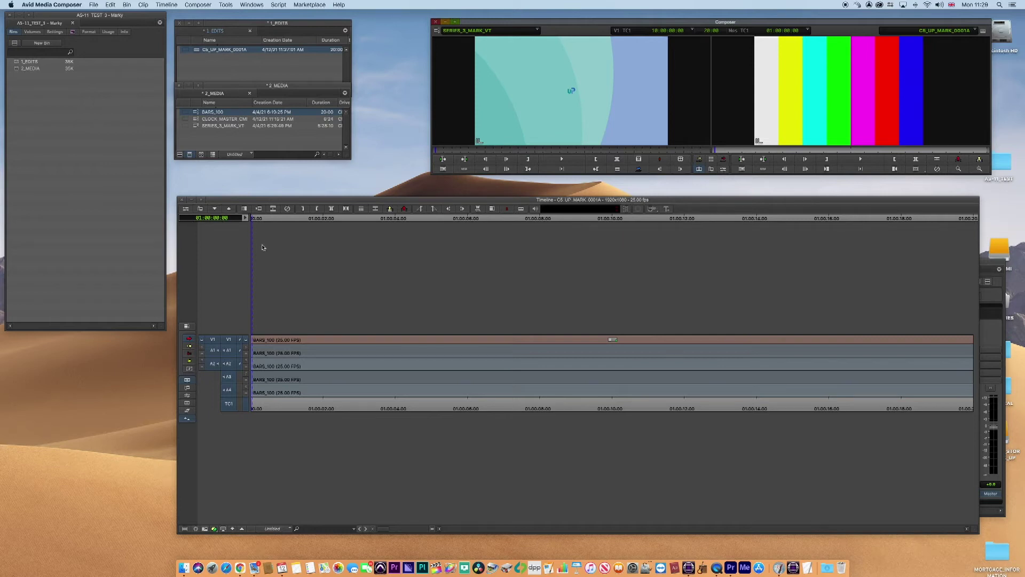
right_click(828, 84)
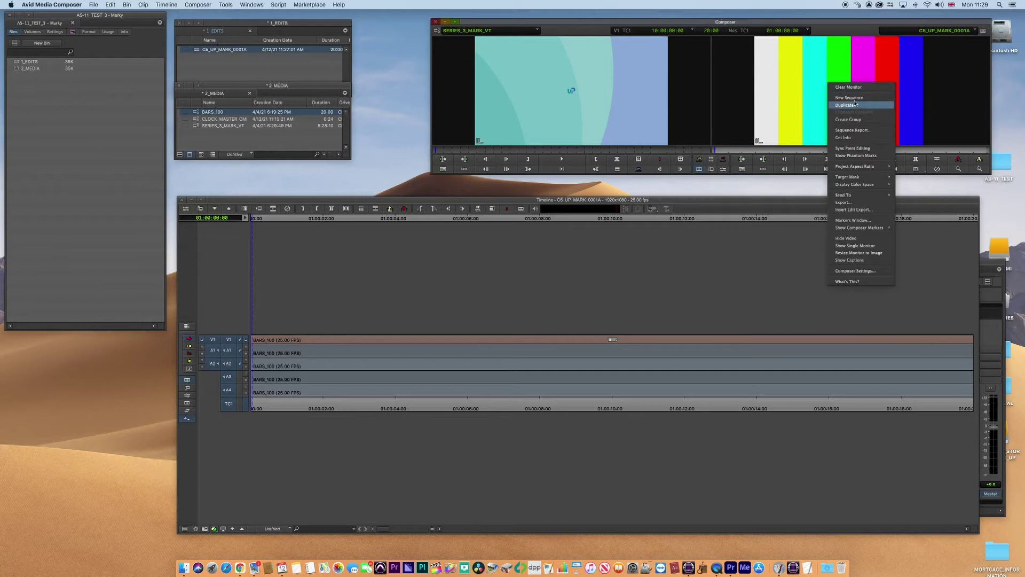
click(852, 130)
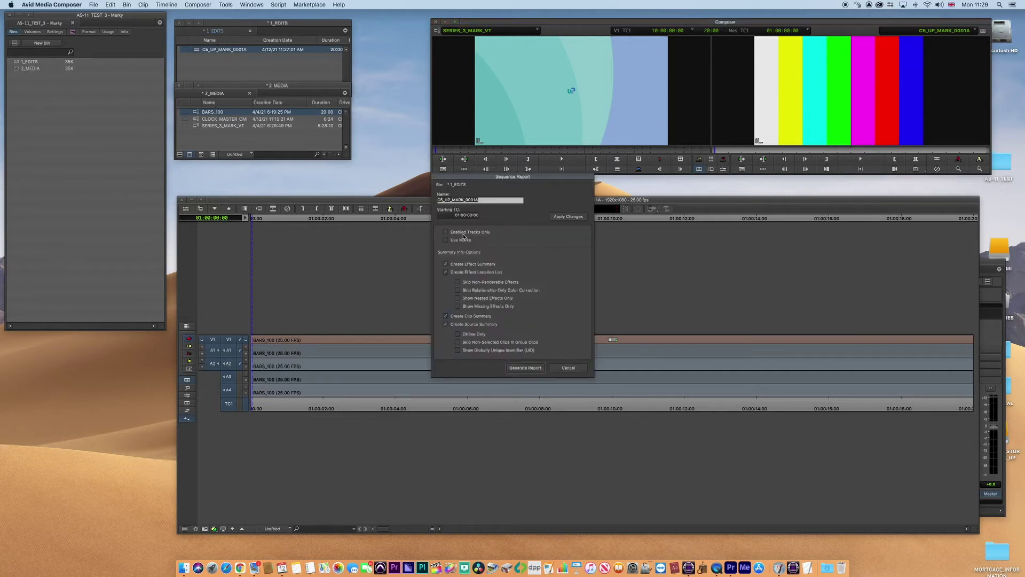
click(453, 215)
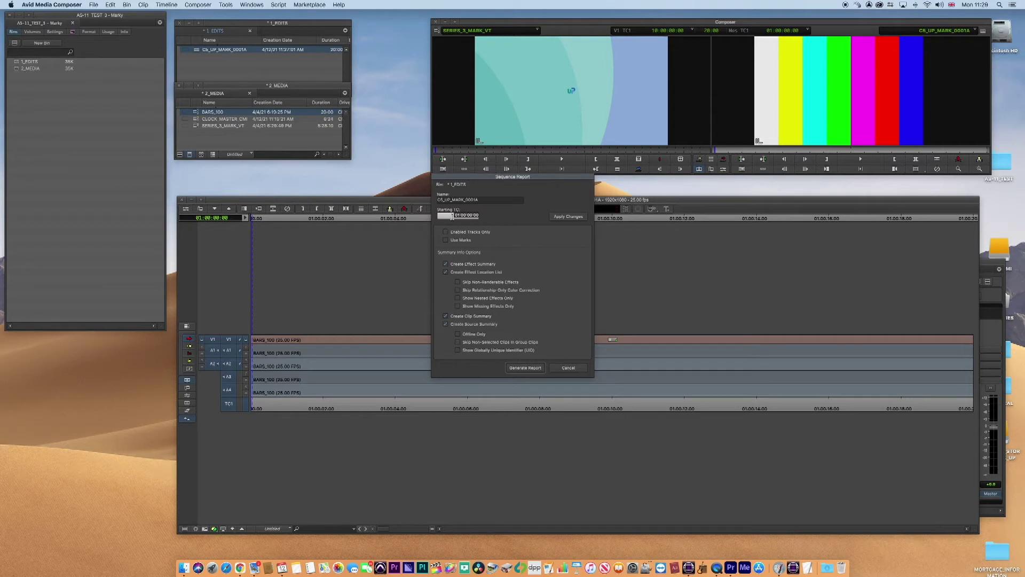
text(09)
click(558, 216)
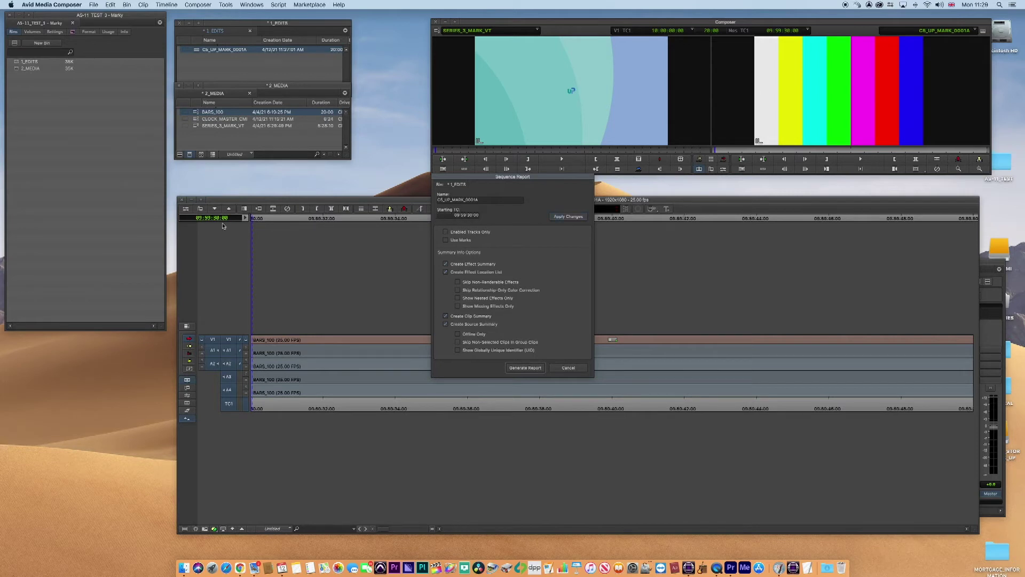
click(576, 368)
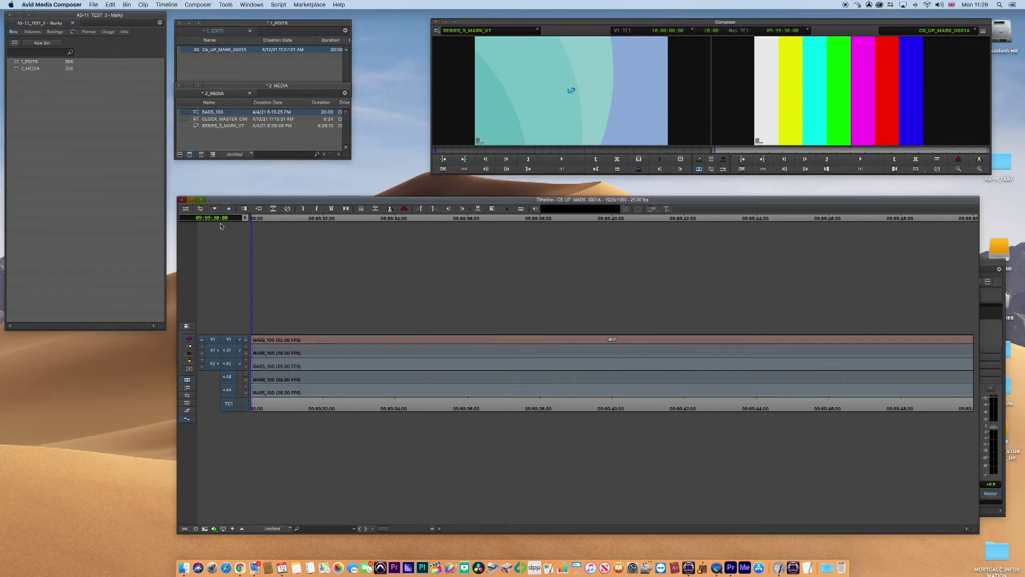
Load CLOCK_MASTER_CMI into the source monitor and edit it onto the end of the sequence, directly after the bars.
click(501, 409)
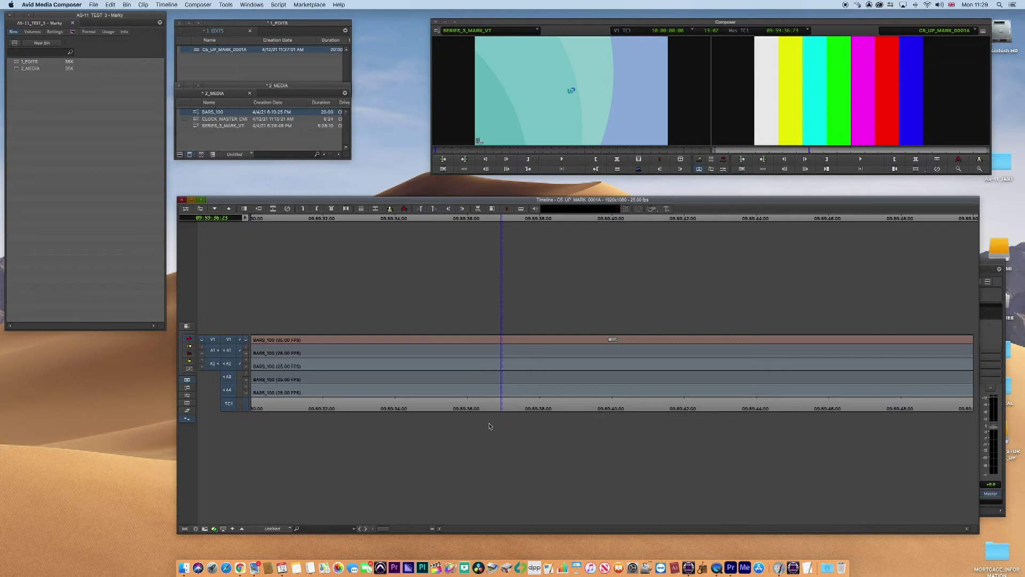
click(389, 528)
double_click(195, 119)
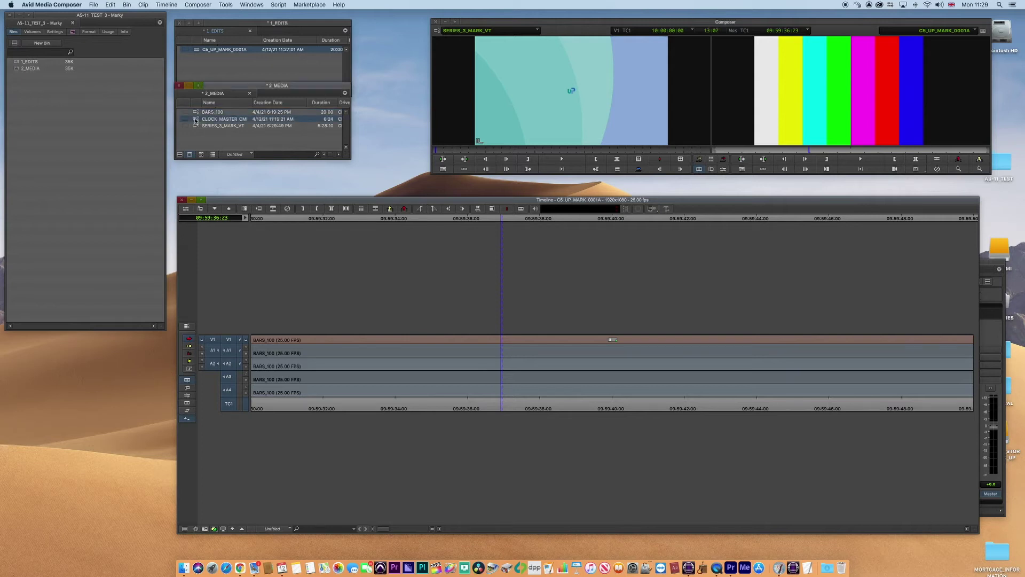
click(954, 425)
key(End)
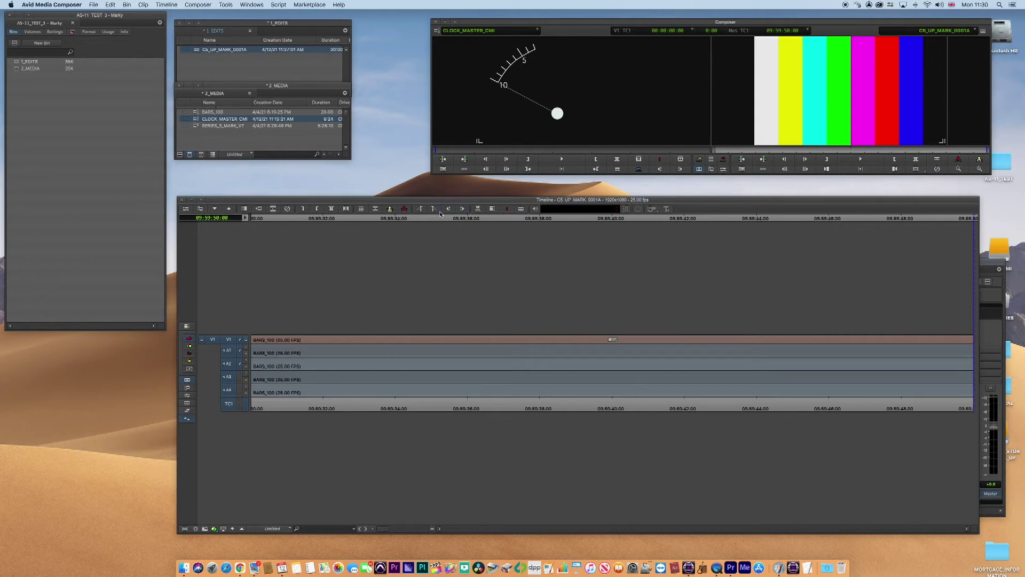
click(722, 160)
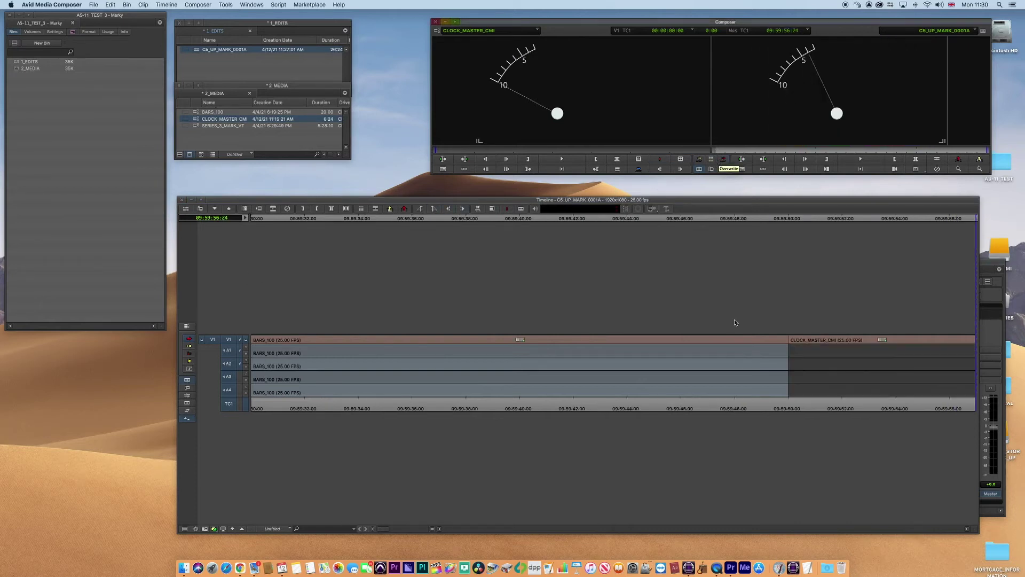
Step frame by frame across the cut between the bars and the clock to check its timecode.
click(784, 408)
key(Right)
key(Right)
key(Right)
key(Right)
key(Right)
key(Left)
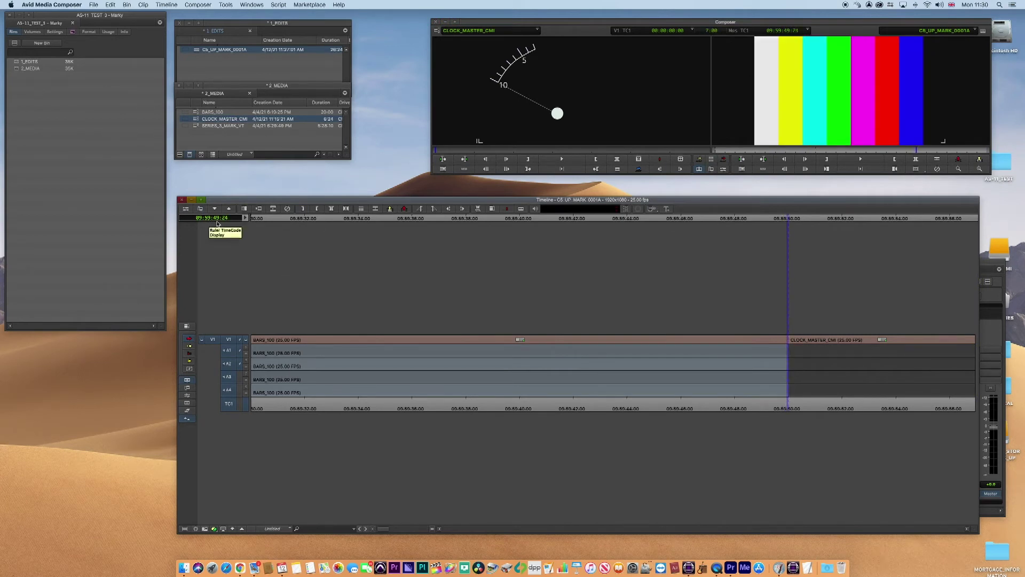
key(Right)
key(Left)
key(Right)
key(Left)
key(Right)
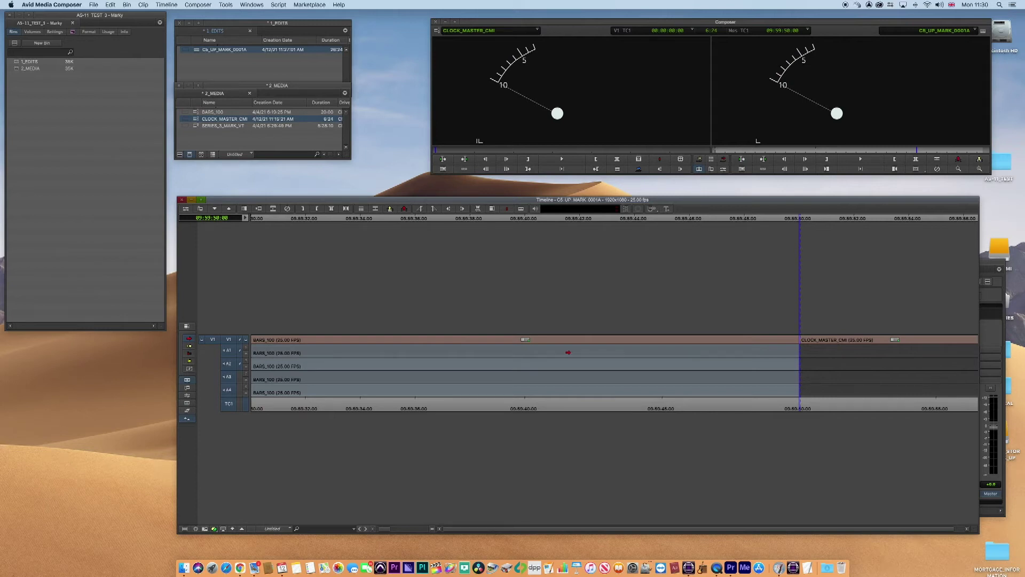
Play the opening of the clock clip from the cut at 09:59:50:00.
scroll(611, 316, right, 1)
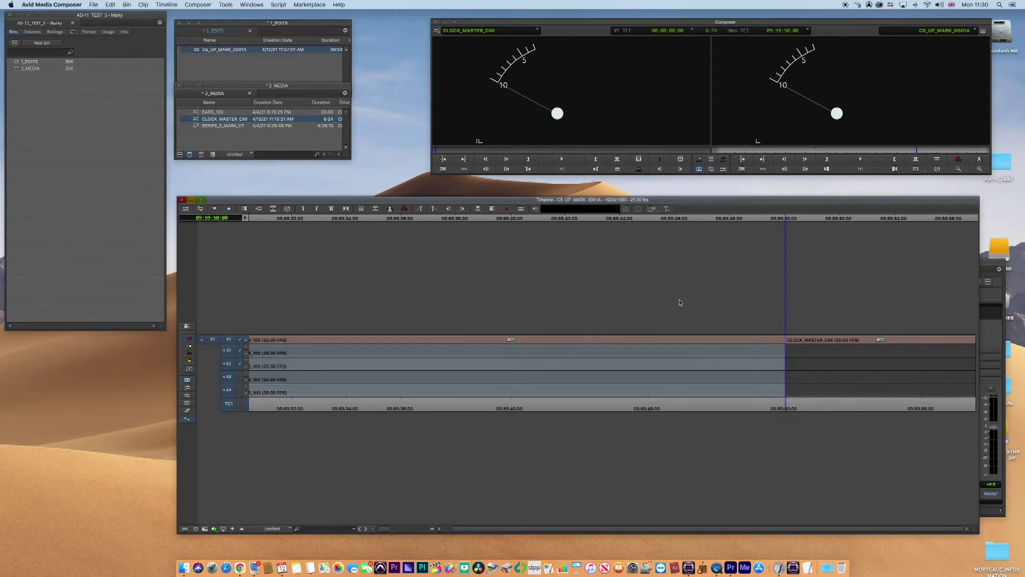
drag(783, 409, 785, 409)
key(space)
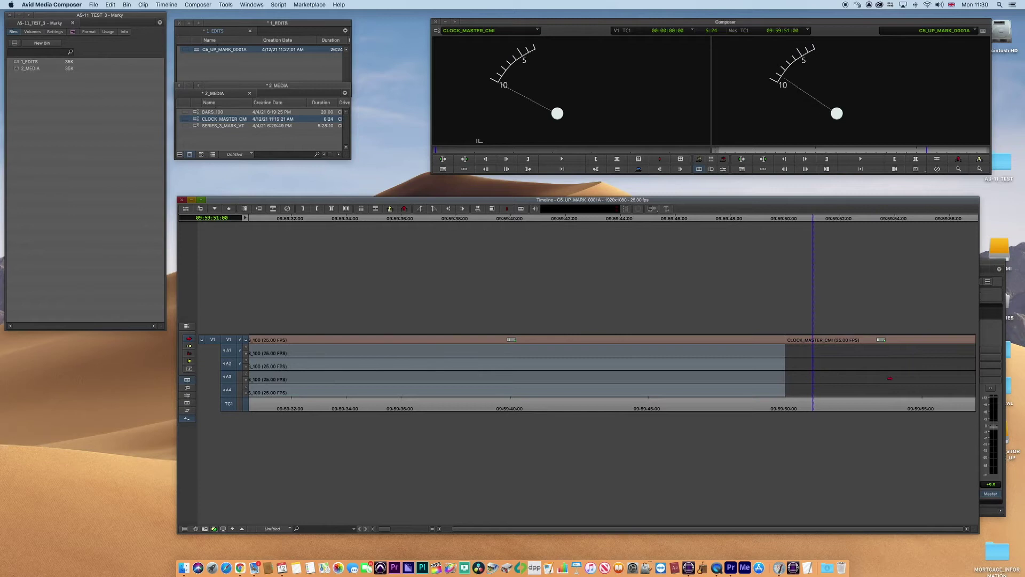
Edit SERIES_3_MARK_VT onto the end of the sequence directly after the clock, with record tracks A3 and A4 deselected.
click(815, 408)
key(Right)
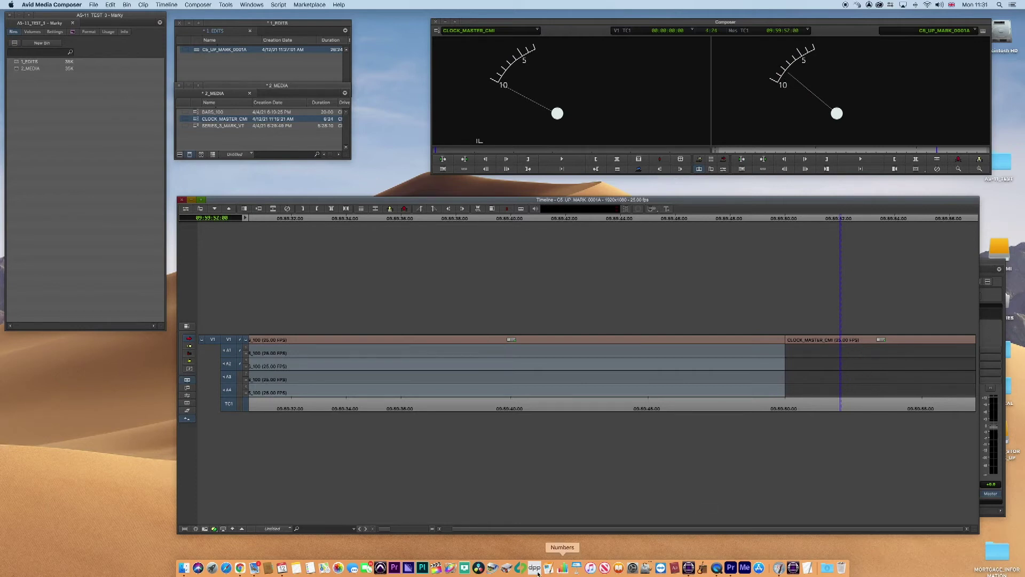
mouse_move(377, 526)
mouse_down()
mouse_move(409, 528)
mouse_move(379, 527)
mouse_up()
key(End)
key(h)
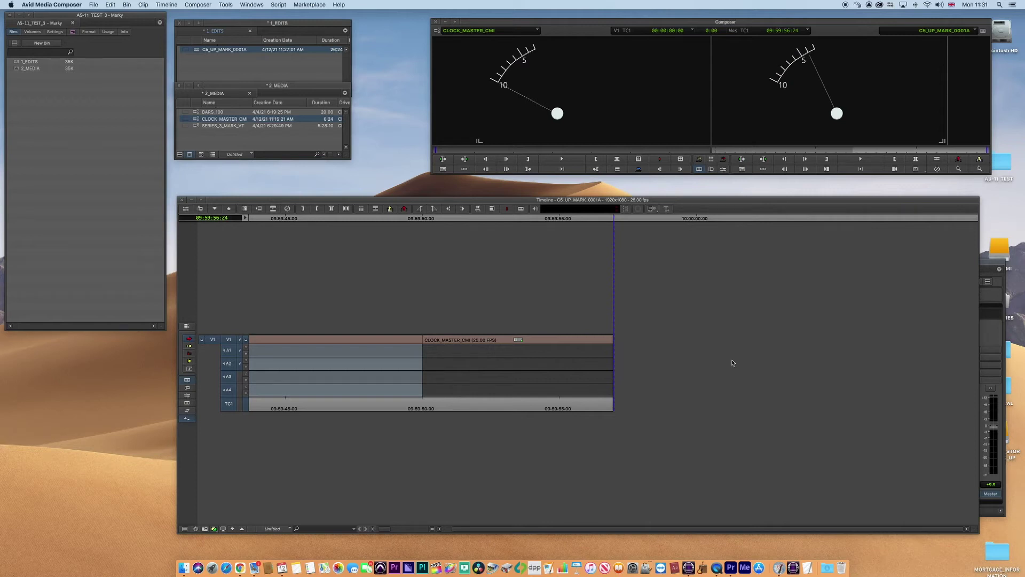
double_click(197, 127)
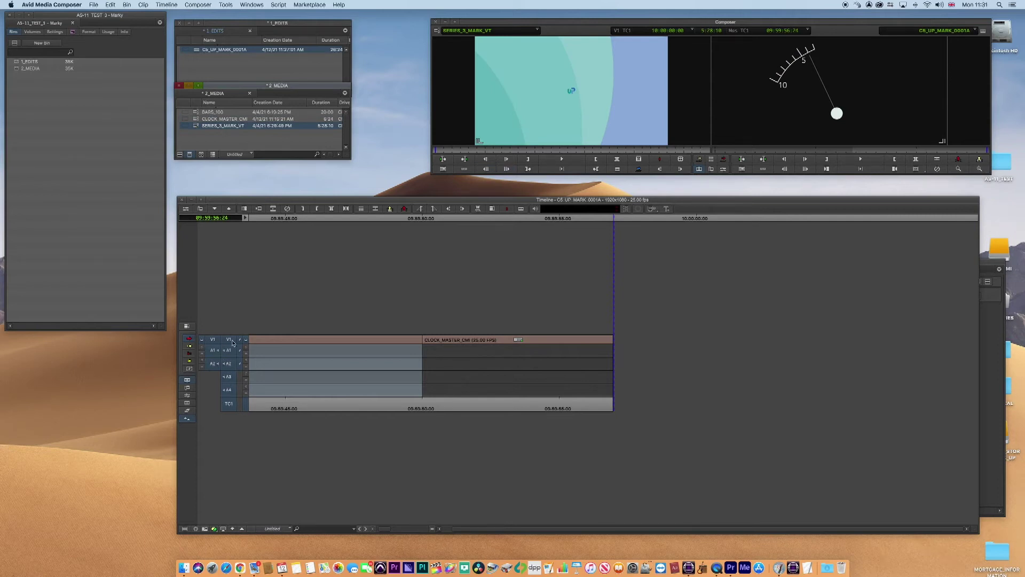
click(228, 391)
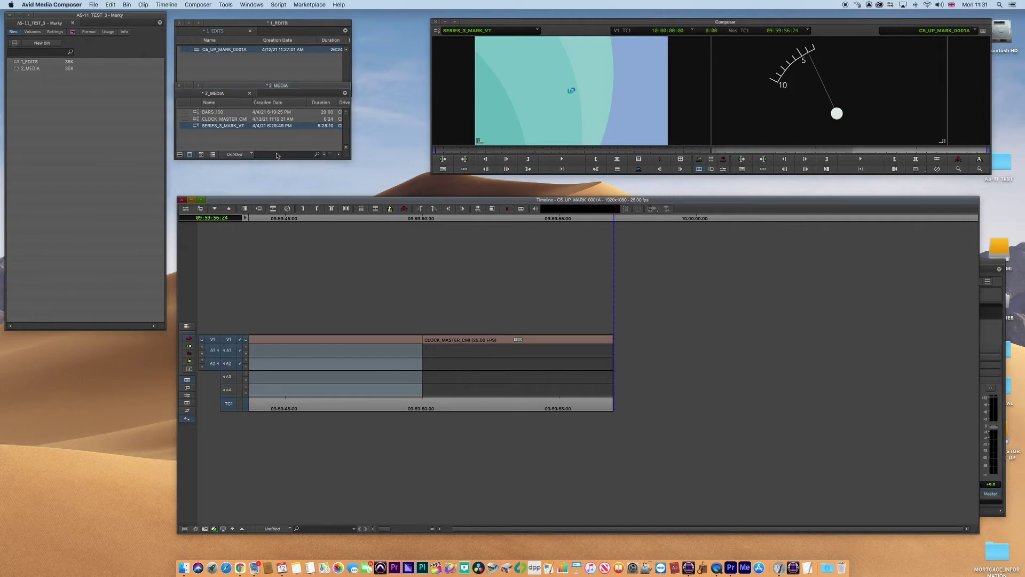
key(v)
Move the SERIES_3_MARK_VT picture and audio segments along the timeline so the programme starts at 10:00:00:00.
click(583, 409)
key(super+slash)
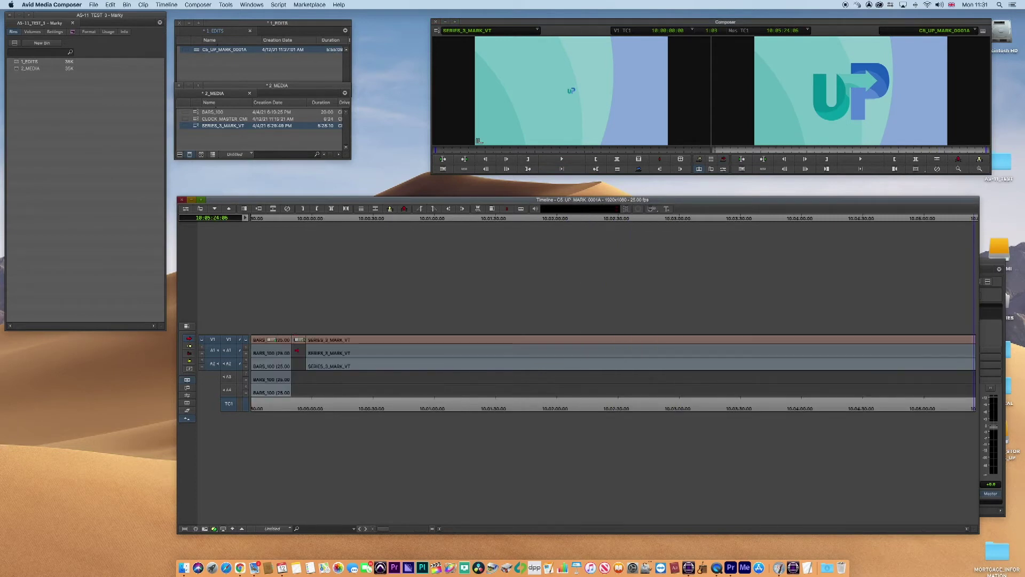
click(310, 409)
key(super+bracketright)
key(super+bracketright)
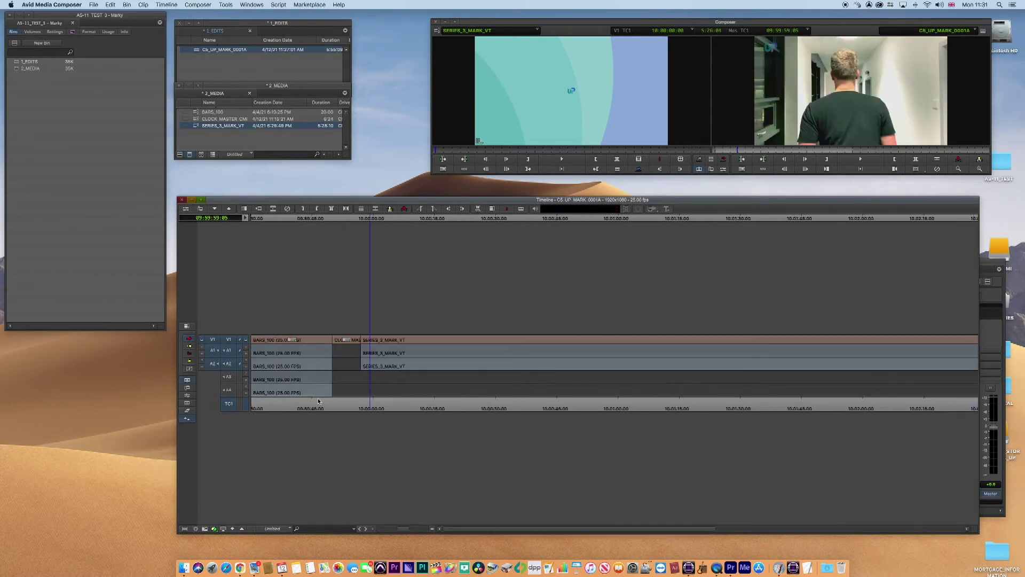
key(super+bracketright)
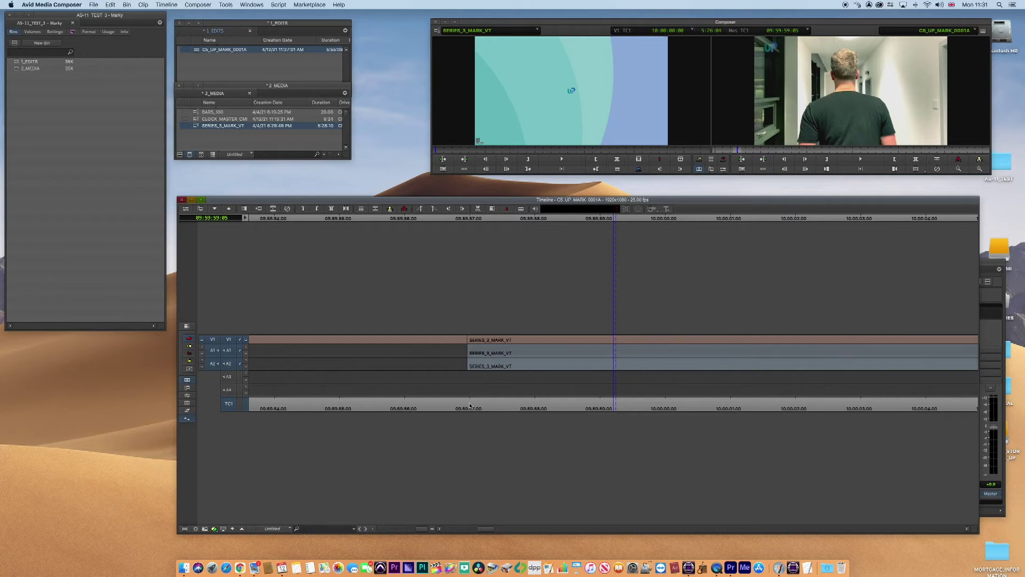
click(666, 408)
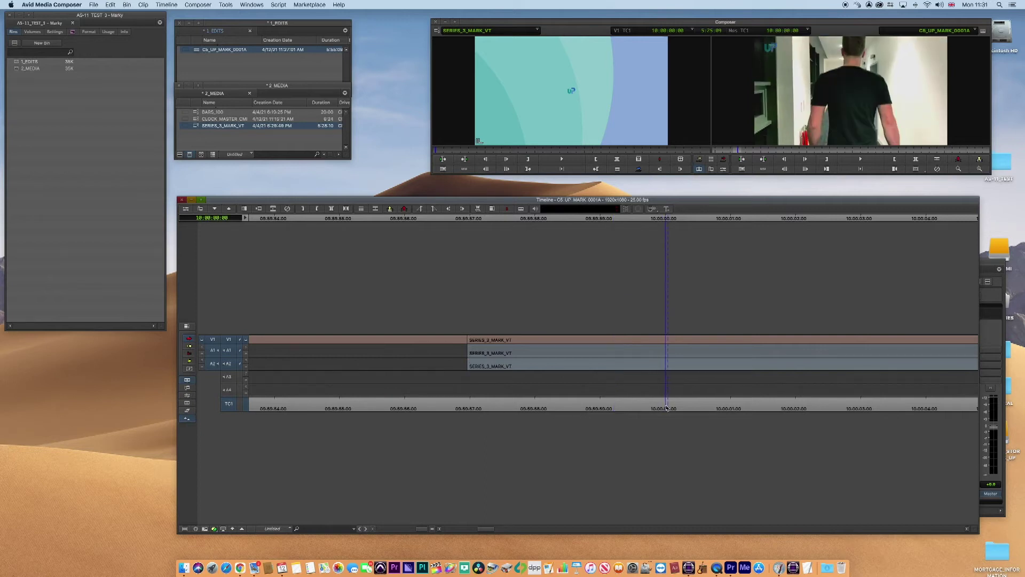
click(520, 351)
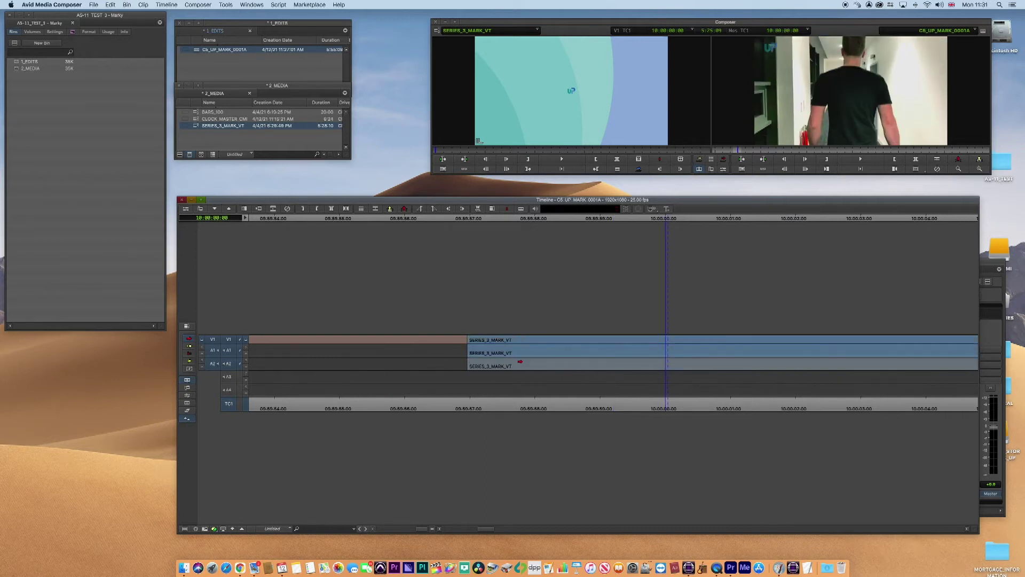
drag(593, 362, 700, 361)
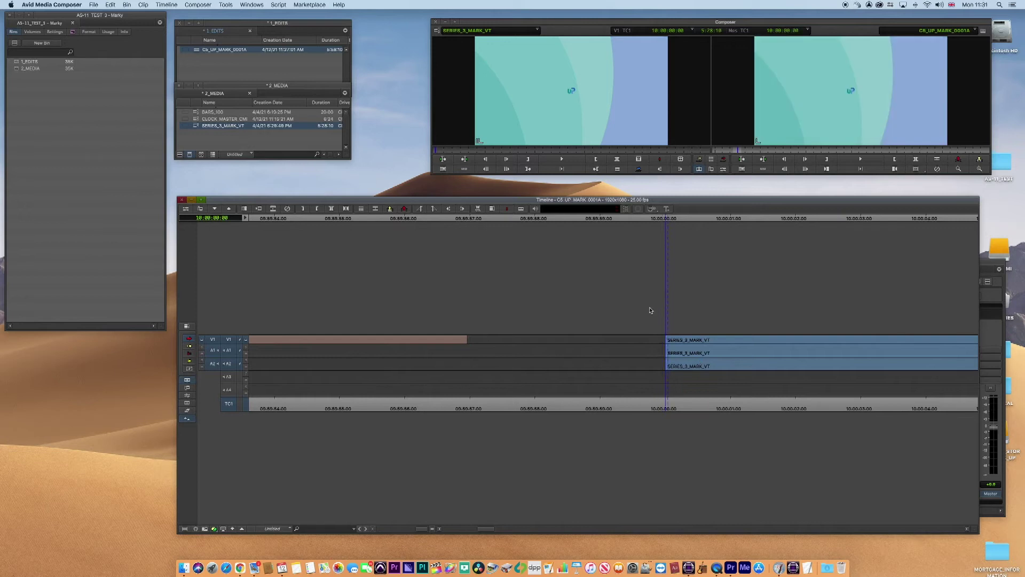
Inspect the clock section between the bars and the programme, and add a second video track to the sequence.
key(super+slash)
click(300, 407)
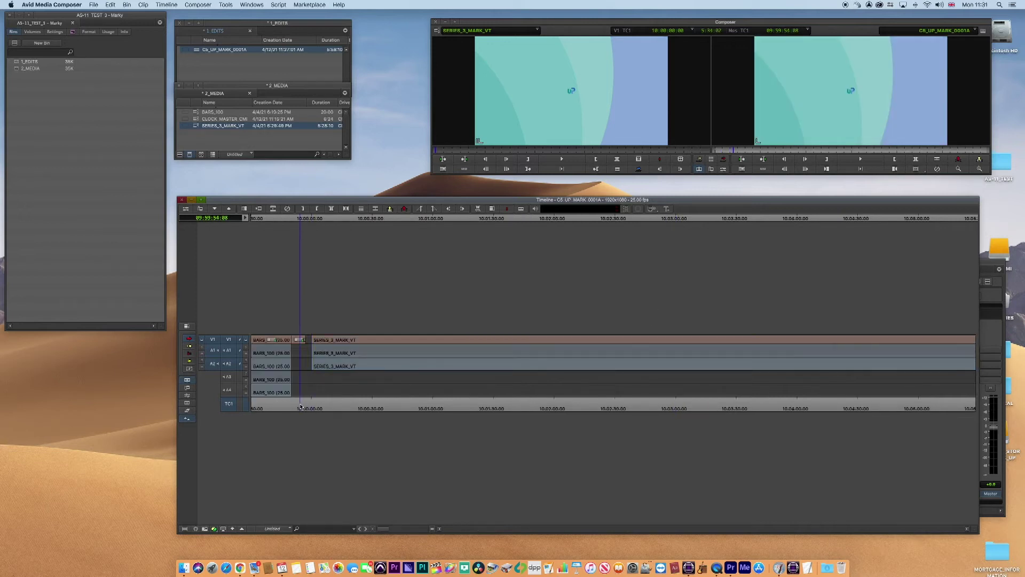
key(ctrl+bracketright)
drag(563, 409, 578, 409)
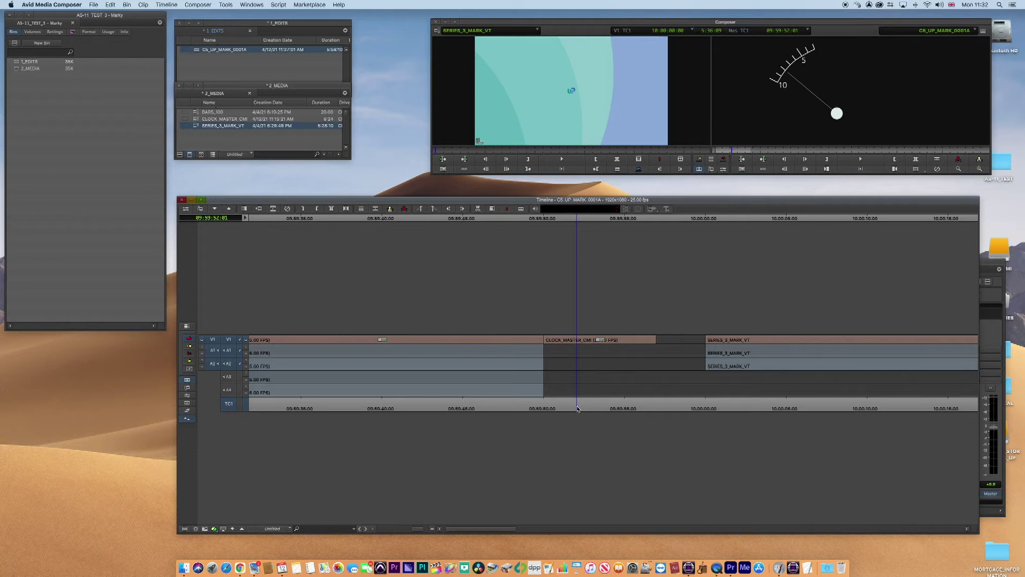
key(super+y)
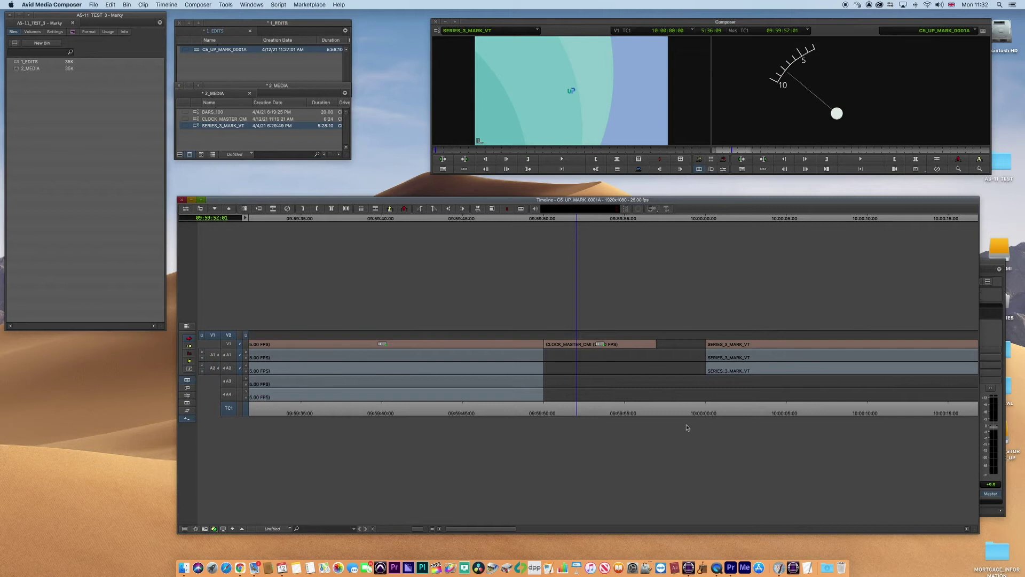
Mark the clock's duration with an in point at 09:59:50:00 and an out point on its last frame, 09:59:56:23.
click(544, 410)
key(super+bracketright)
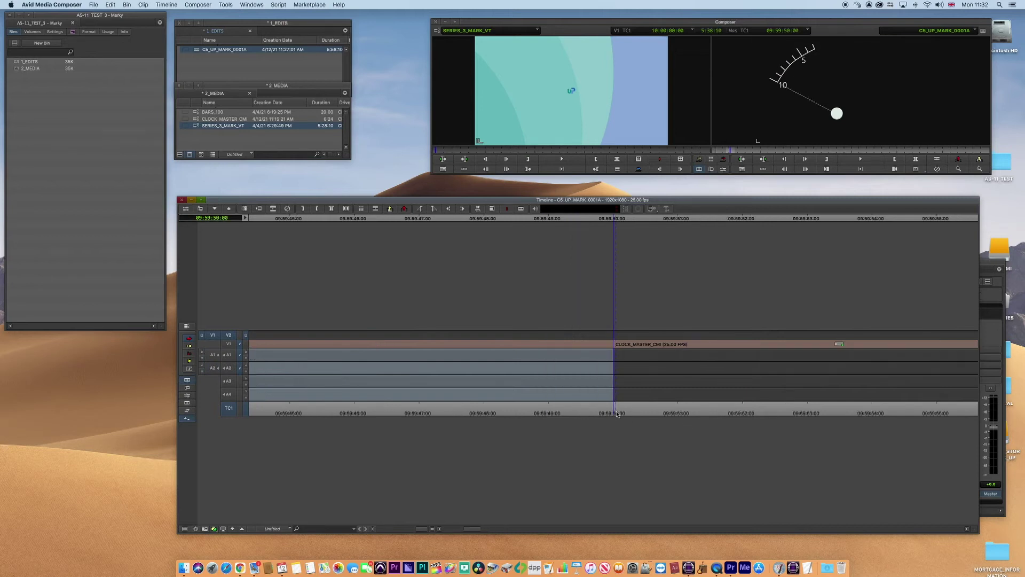
key(i)
key(super+bracketleft)
click(687, 410)
key(super+bracketright)
click(607, 414)
key(Left)
key(o)
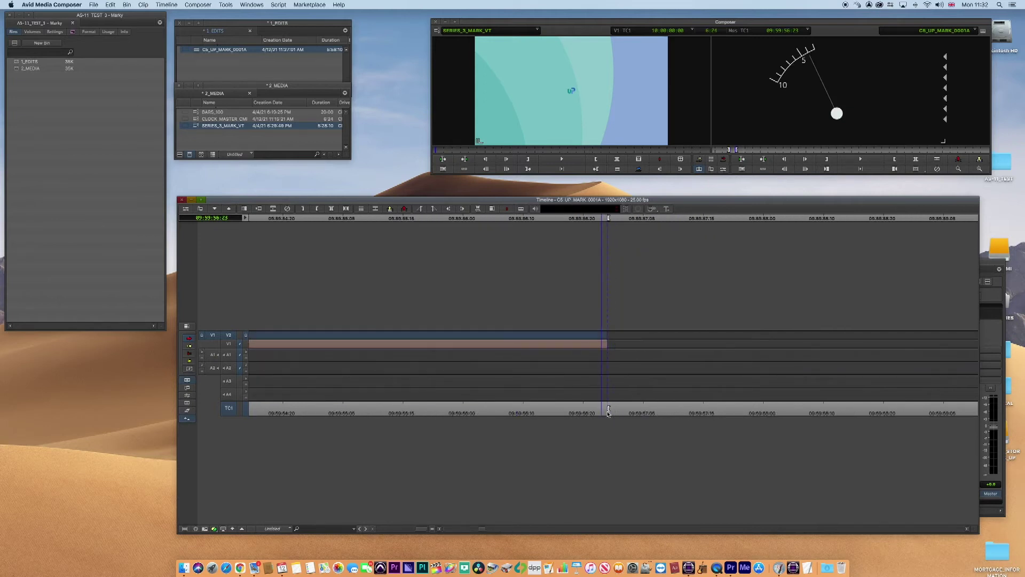
Create a new title in the Title Tool with the clock frame at 09:59:51:09 as its background.
key(super+bracketleft)
key(super+bracketleft)
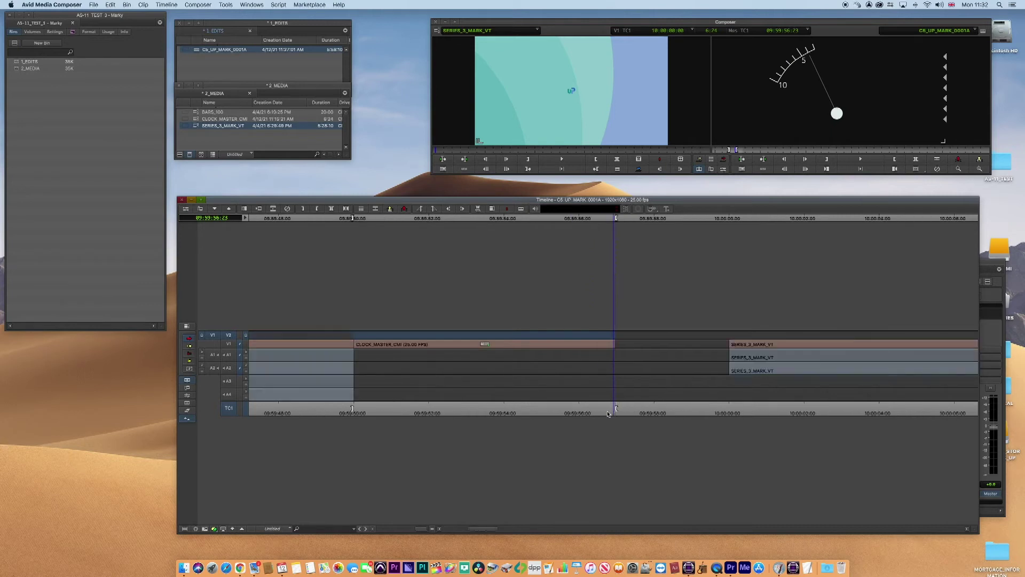
click(534, 413)
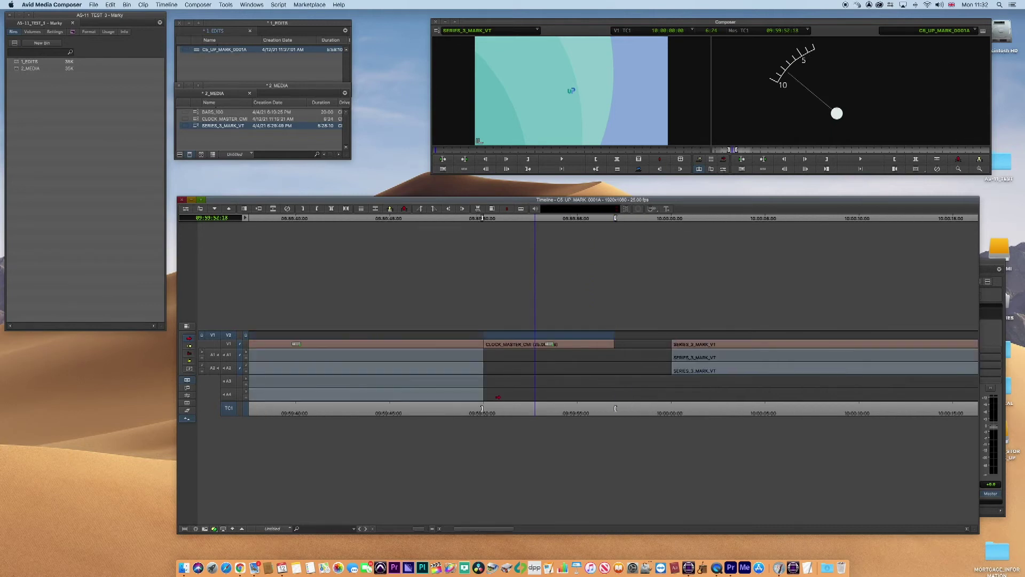
click(509, 412)
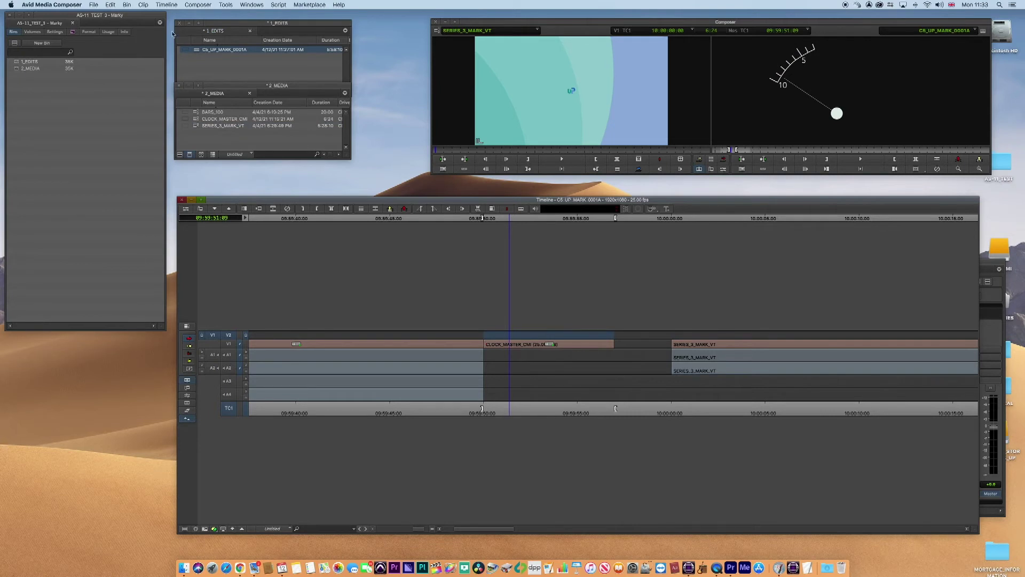
click(143, 4)
click(341, 187)
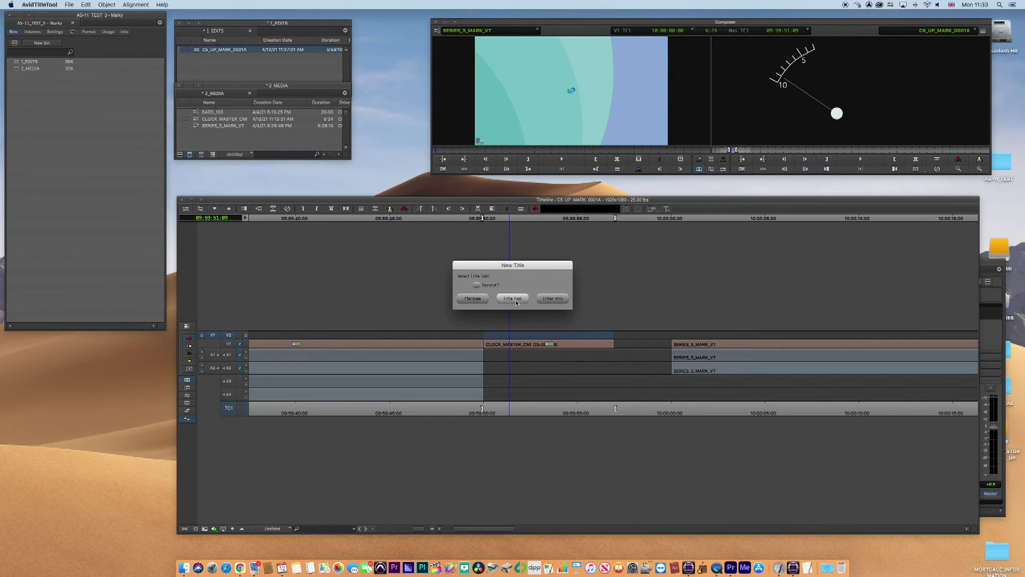
click(516, 300)
drag(460, 75, 348, 83)
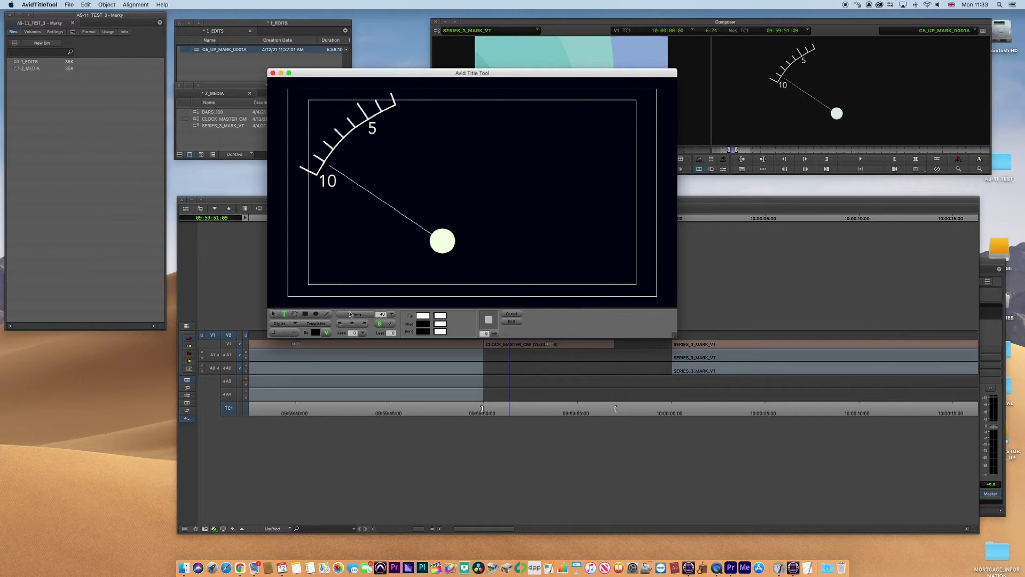
Add the text MARK VT in the upper right of the title frame and set its size to 36.
click(510, 122)
text(MARK VT)
key(Escape)
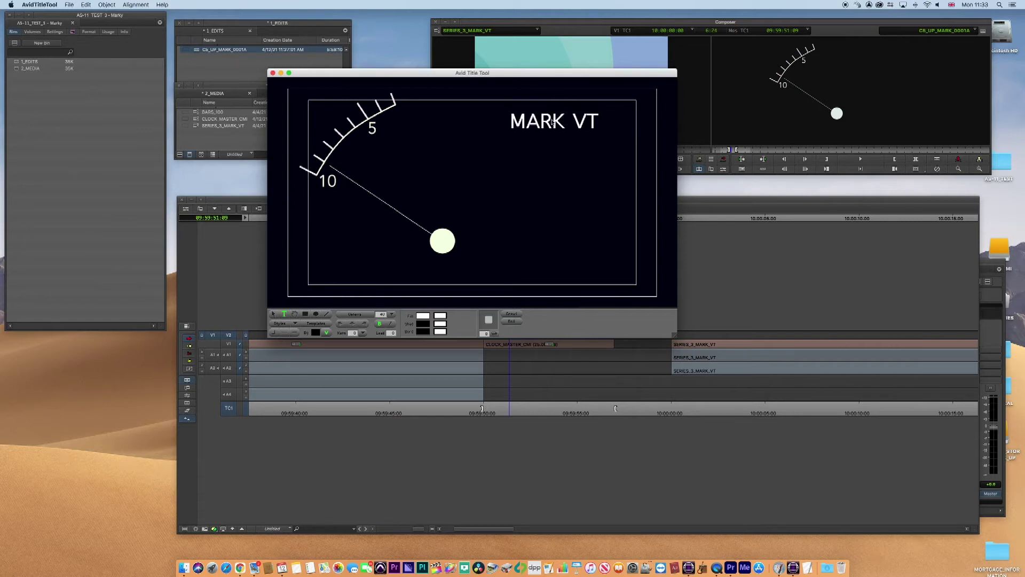
click(391, 315)
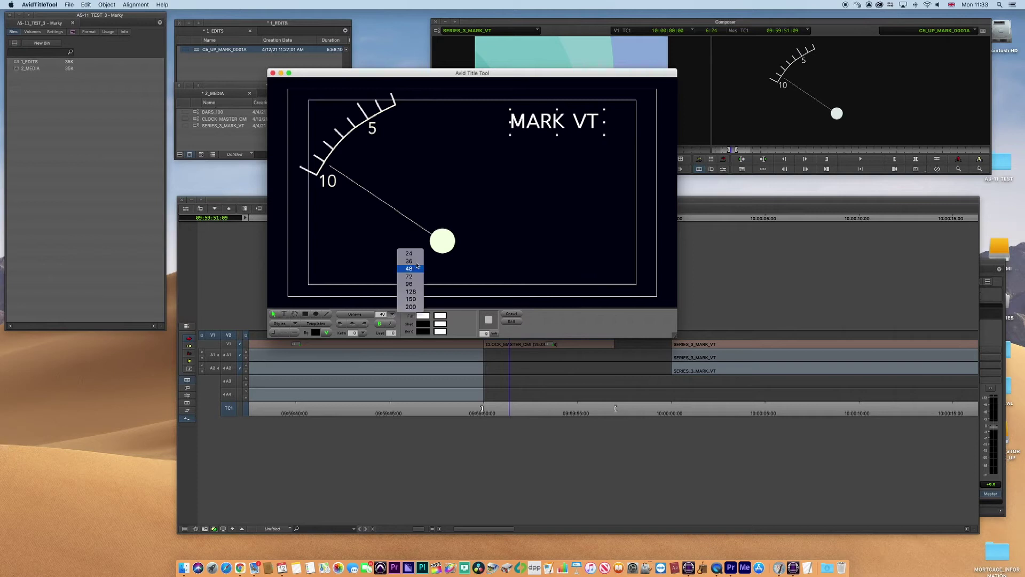
click(417, 264)
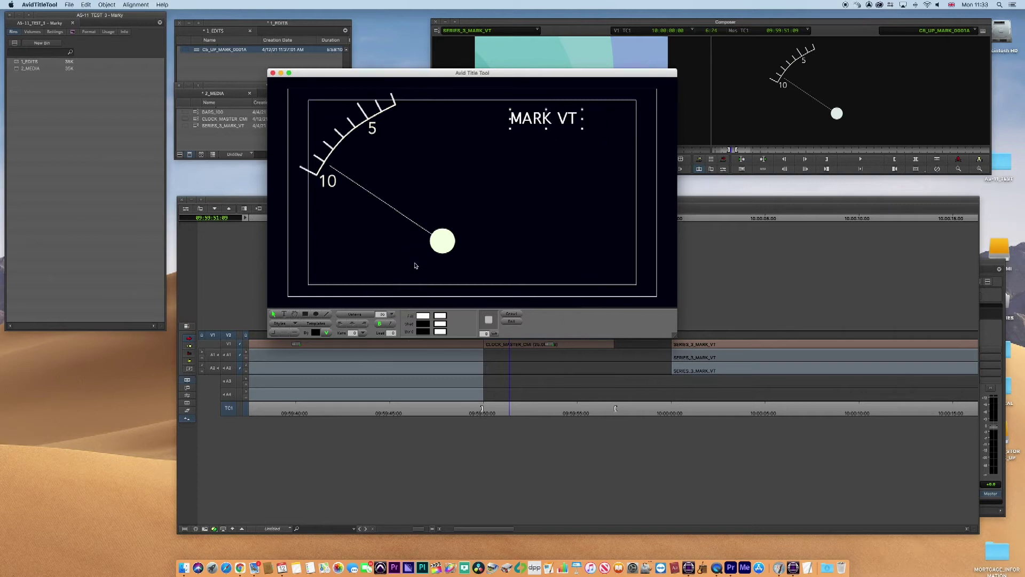
Extend the title text to UNIPRO MARK VT, widen it onto one line and fit it inside the safe area.
double_click(511, 118)
text(UNIPRO)
key(Return)
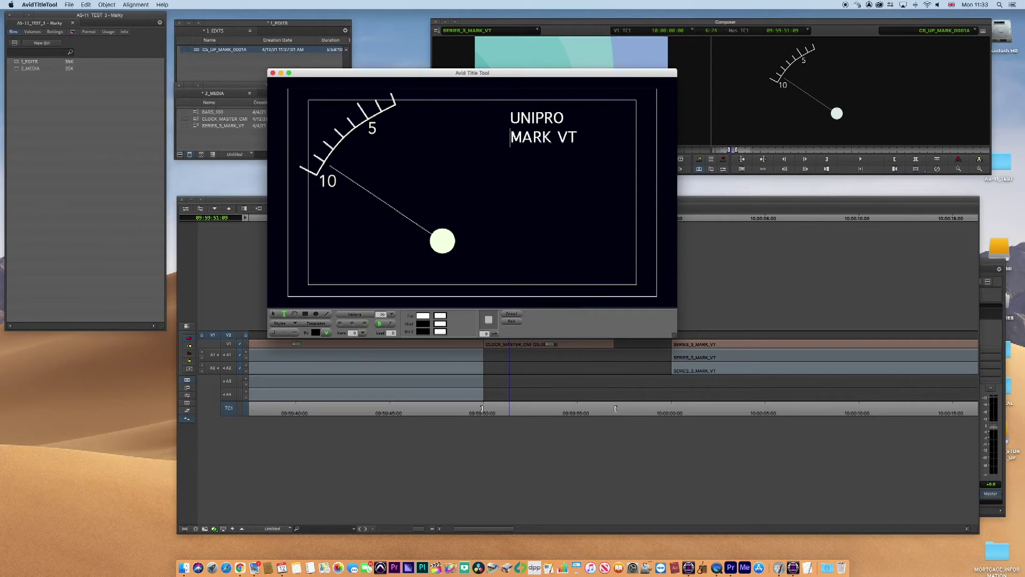
key(Escape)
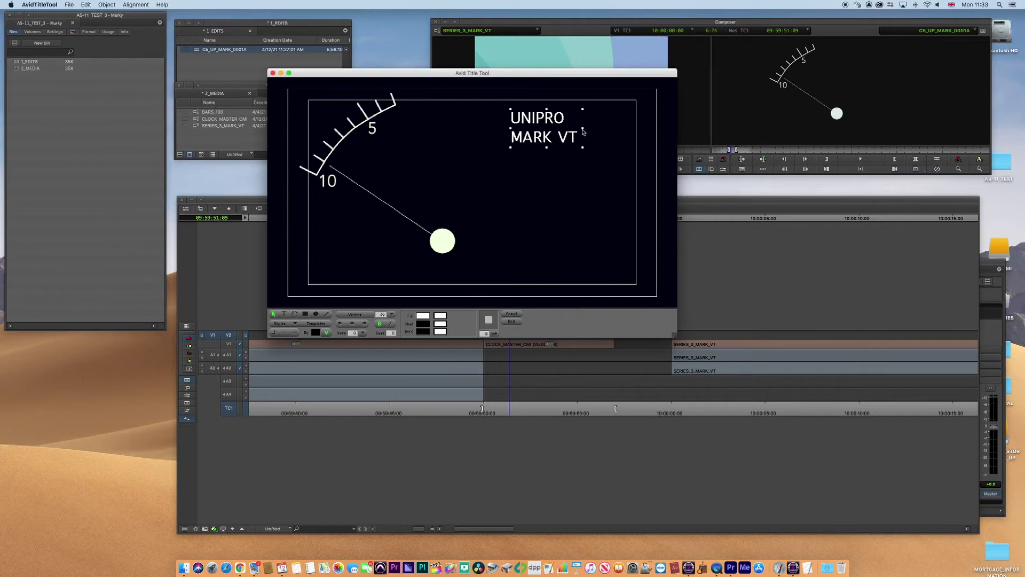
drag(649, 129, 648, 130)
key(Left)
key(Left)
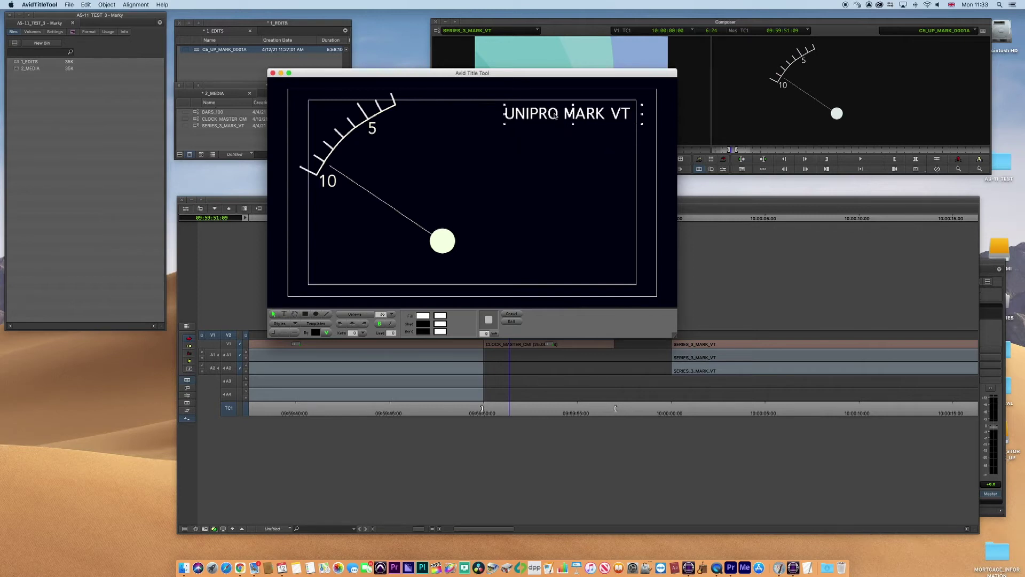
Duplicate the title line below itself, change the copy to C5_UP_MARK_0001A and fit it on one line inside the safe area.
drag(518, 115, 522, 139)
double_click(528, 137)
drag(620, 137, 490, 131)
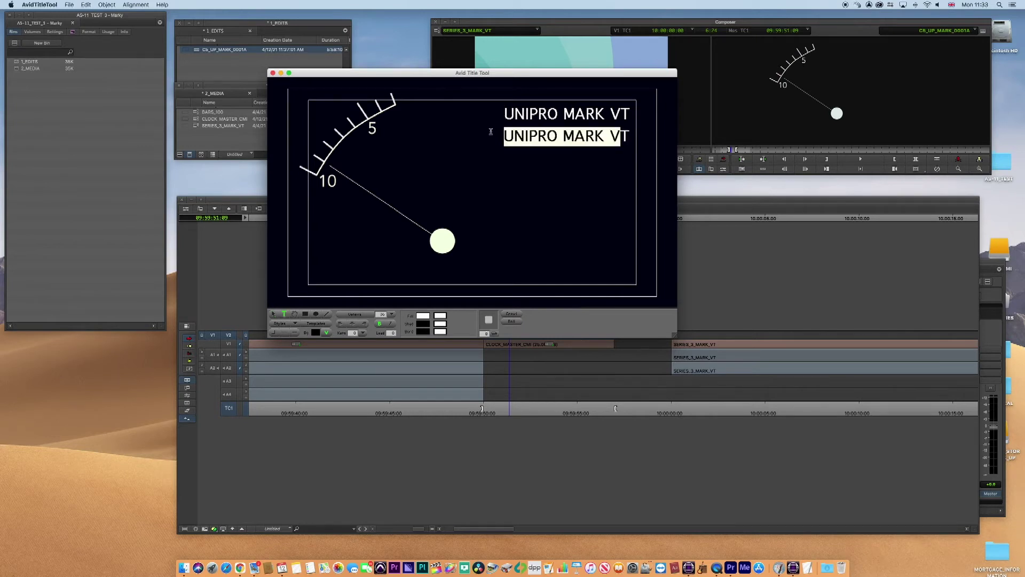
key(BackSpace)
key(Right)
key(BackSpace)
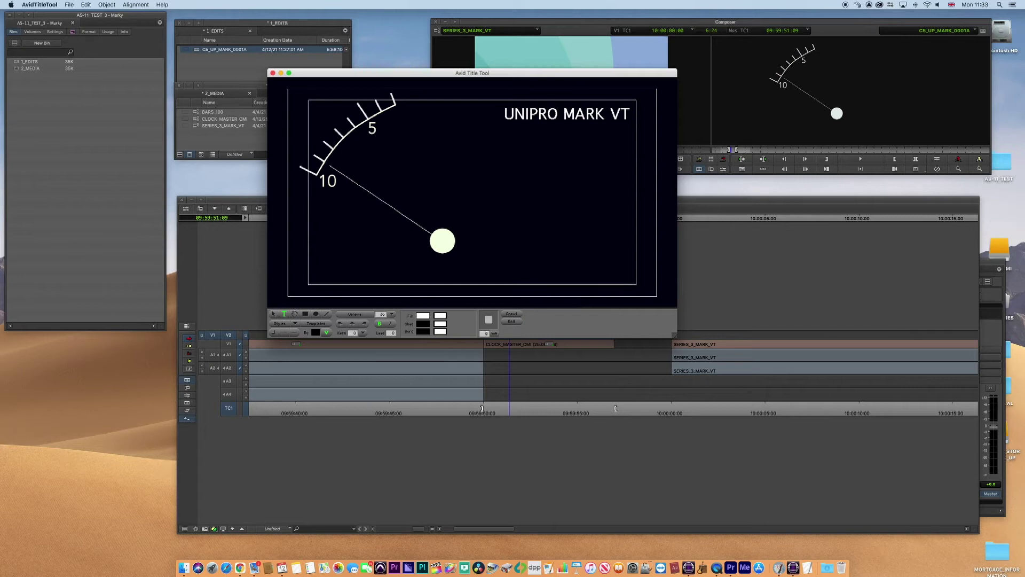
text(C5_UP_MARK_0)
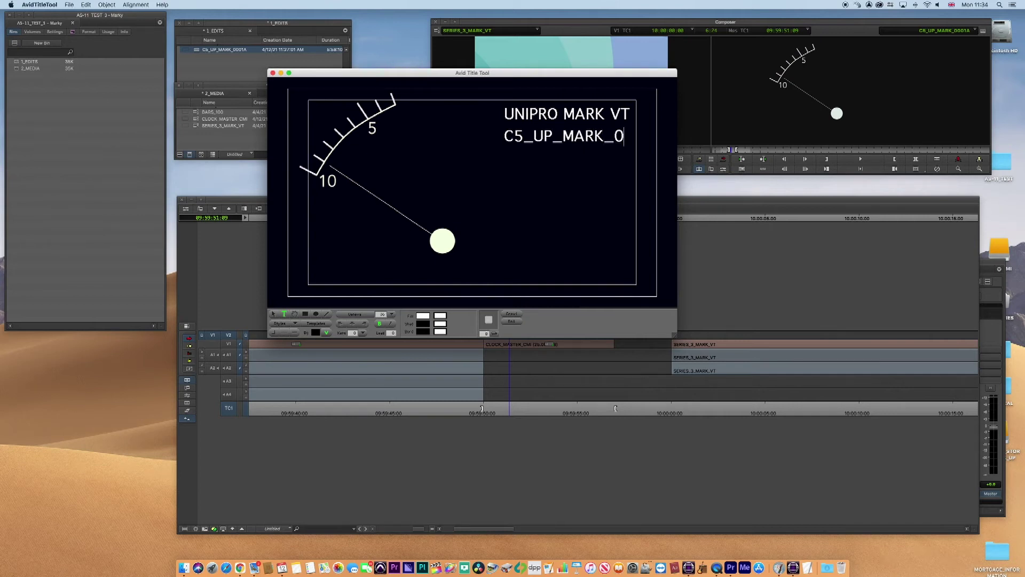
text(001A)
key(KP_Enter)
drag(640, 146, 674, 147)
drag(564, 140, 574, 140)
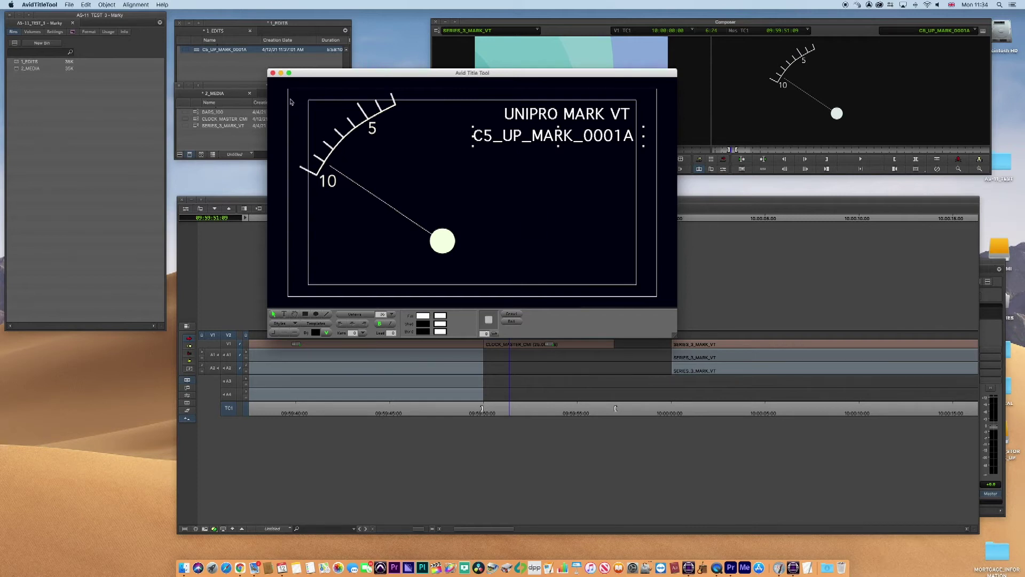
Save the title as CLOCK in the 2_MEDIA bin, placing it in the timeline between the marks on the topmost track.
click(272, 73)
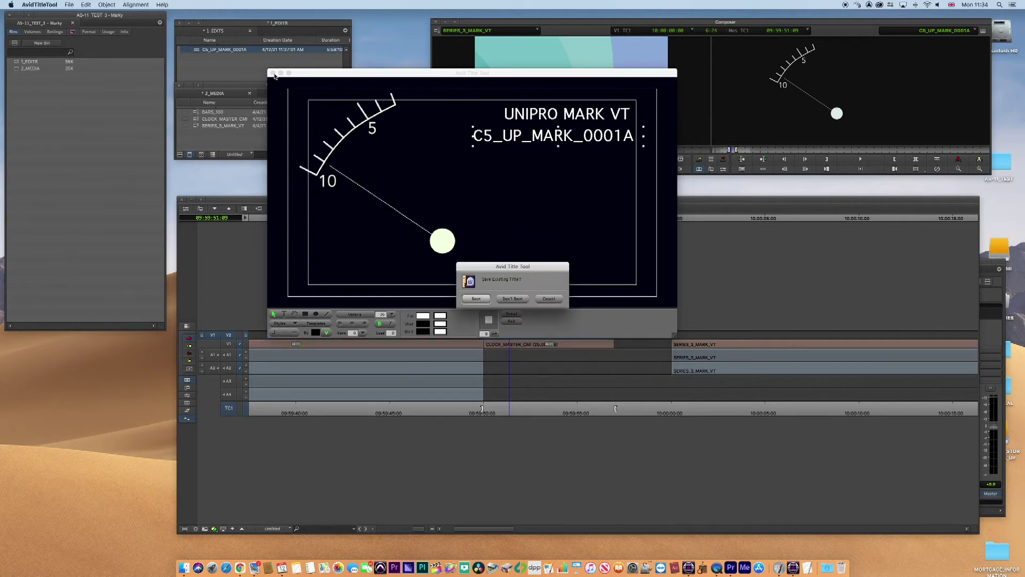
click(509, 300)
text(CLCO)
text(OCK)
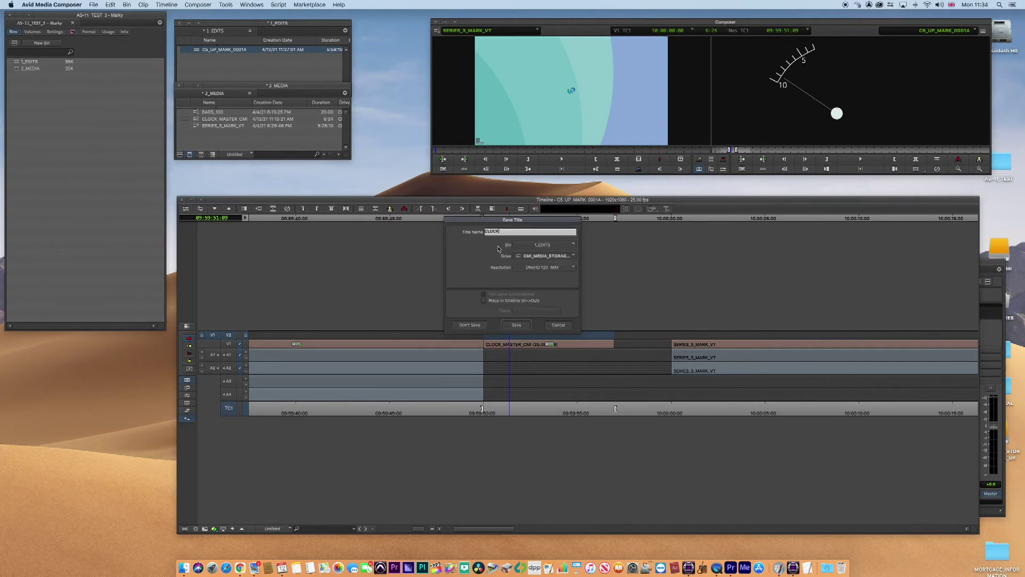
click(533, 246)
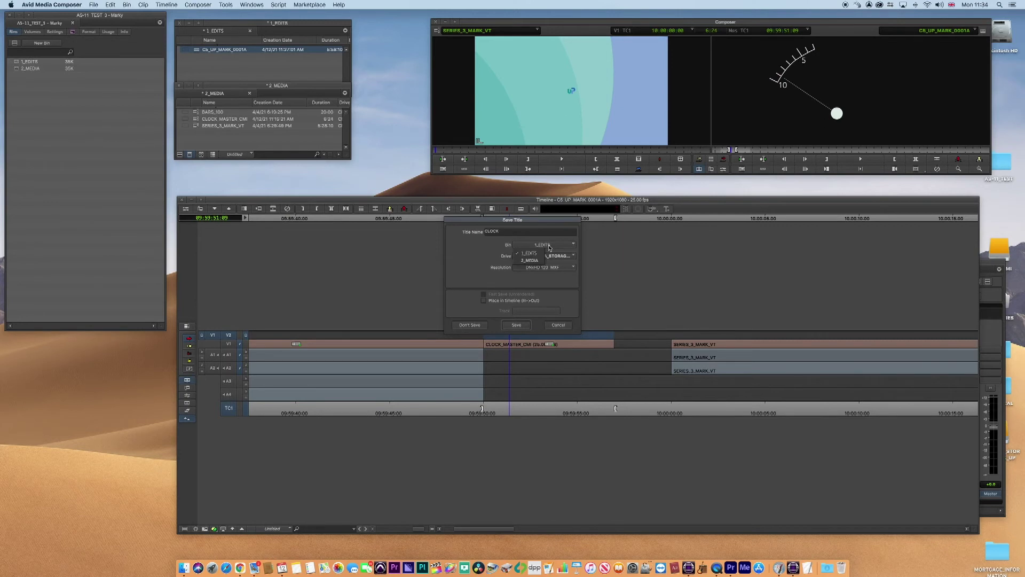
click(526, 258)
click(485, 300)
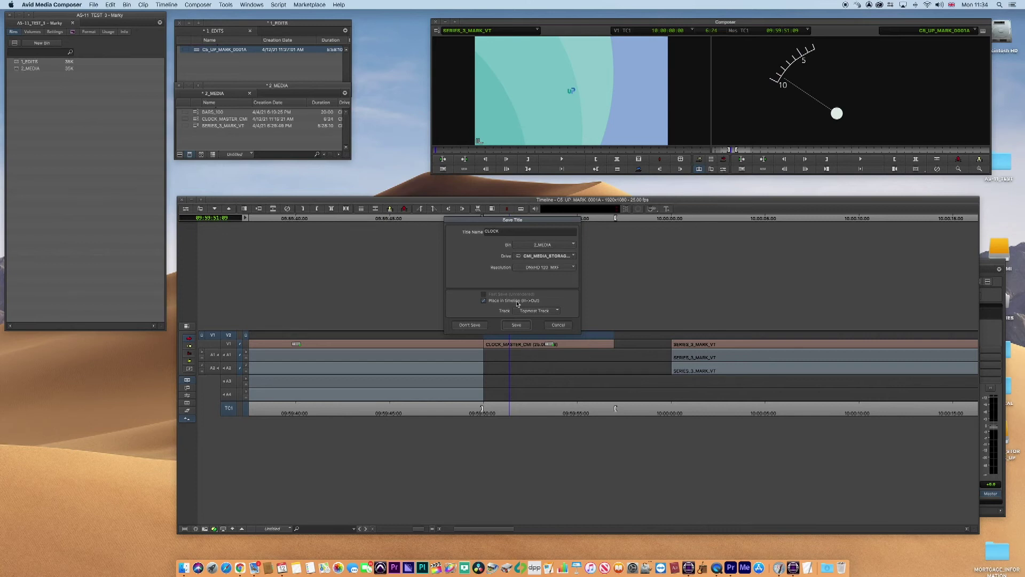
click(522, 328)
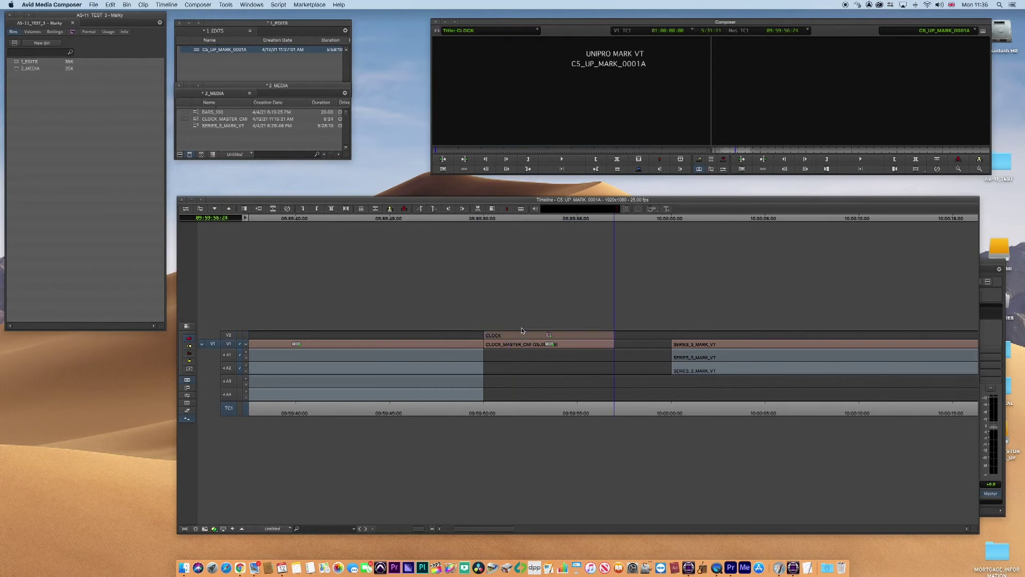
Play the clock section from 09:59:50:00 and enable video monitoring on V2 to show the CLOCK title over it.
click(484, 413)
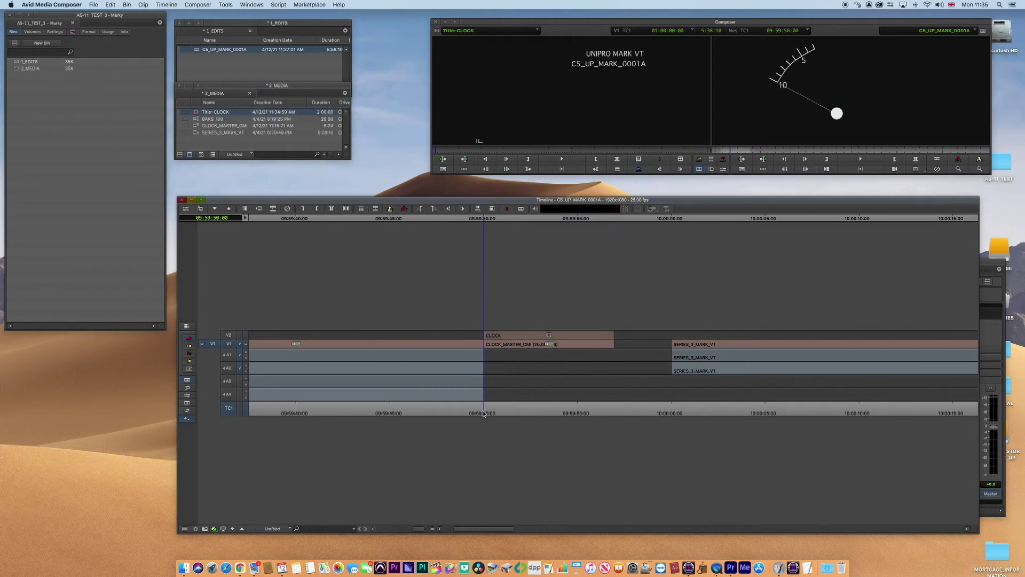
key(Left)
key(Right)
key(space)
click(246, 335)
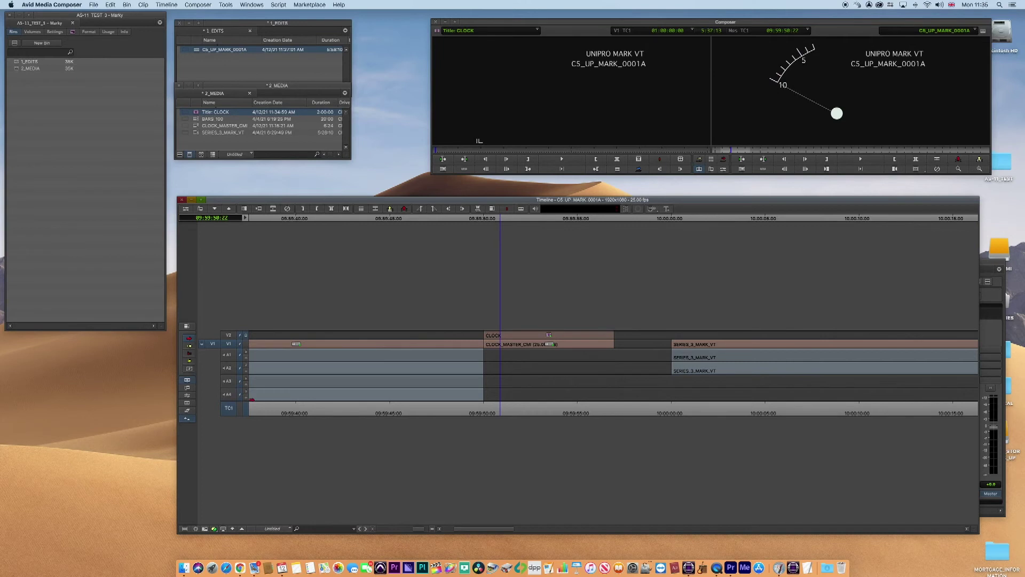
Lift the BARS_100 audio from tracks A3 and A4 only, marking from the sequence start to beyond the bars.
click(263, 411)
key(super+slash)
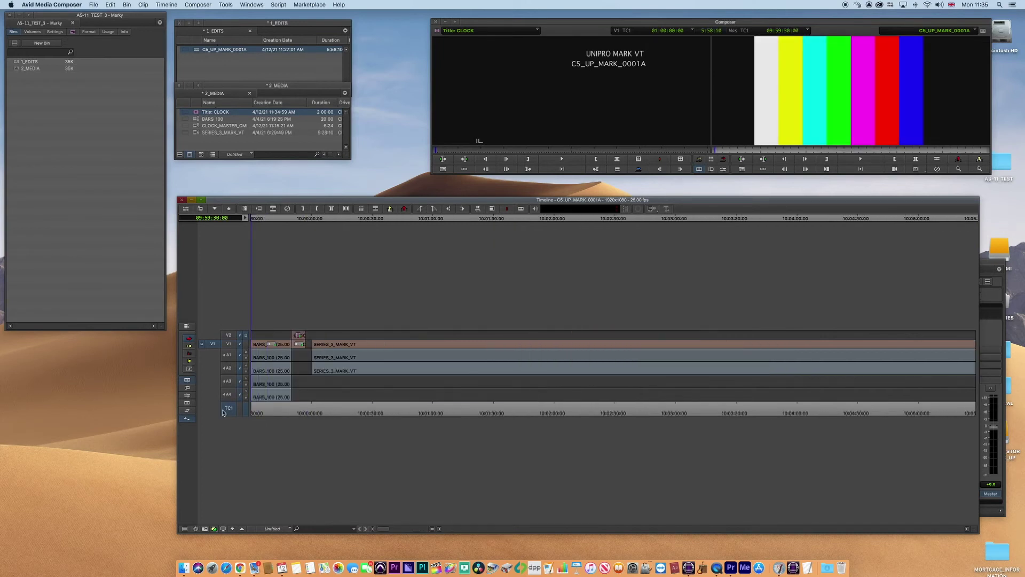
key(s)
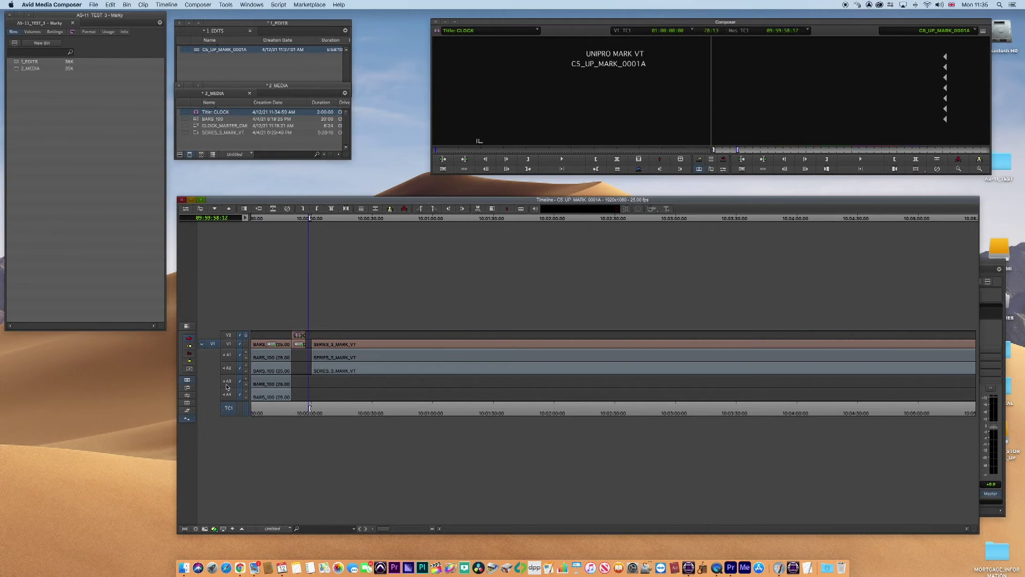
drag(227, 387, 231, 397)
key(z)
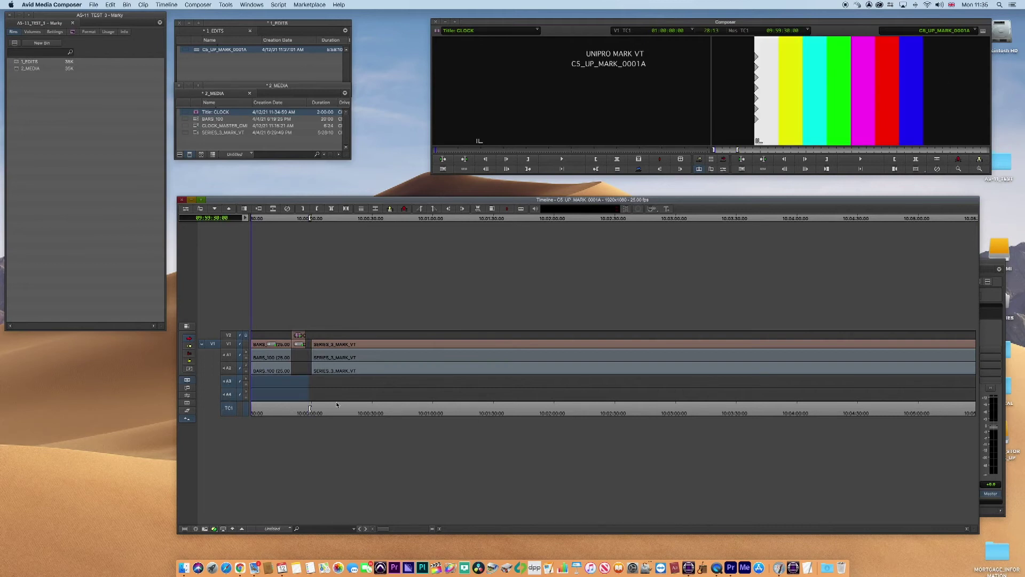
Check the clock, the gap after it and the programme's first frame at 10:00:00:00.
mouse_move(309, 409)
mouse_down()
mouse_move(282, 410)
mouse_move(299, 412)
mouse_up()
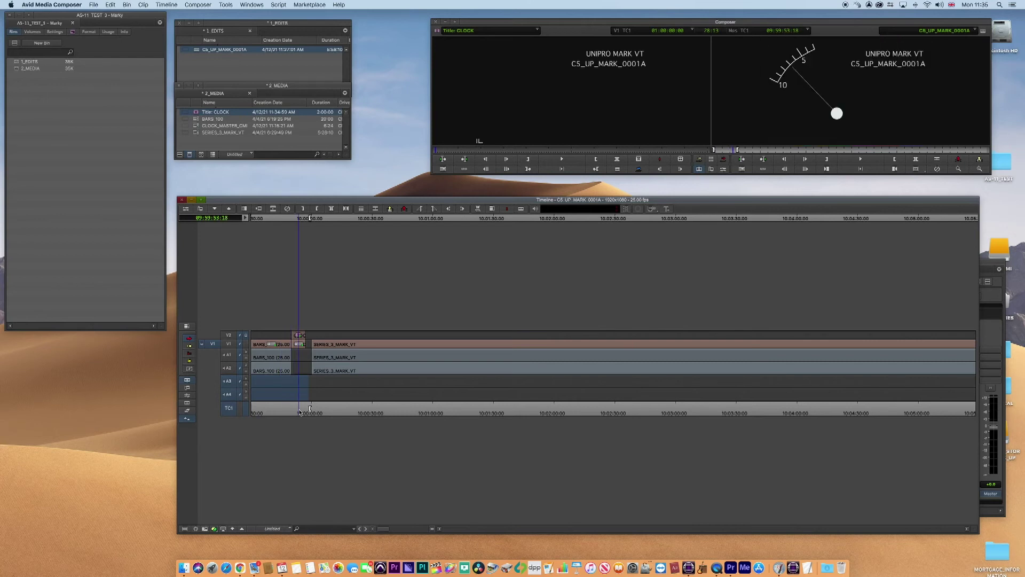
drag(300, 411, 310, 412)
key(super+bracketright)
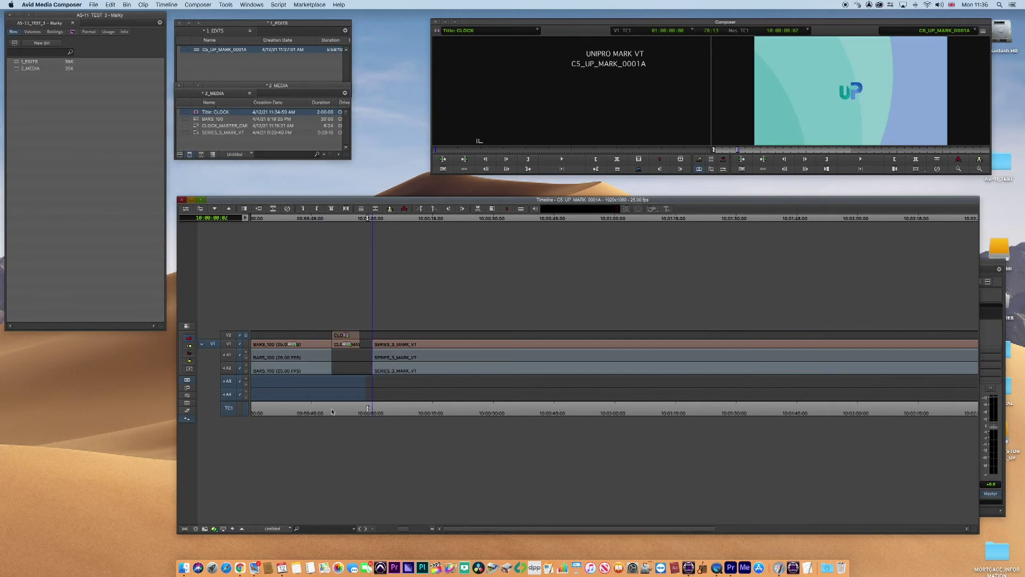
key(super+bracketright)
click(614, 413)
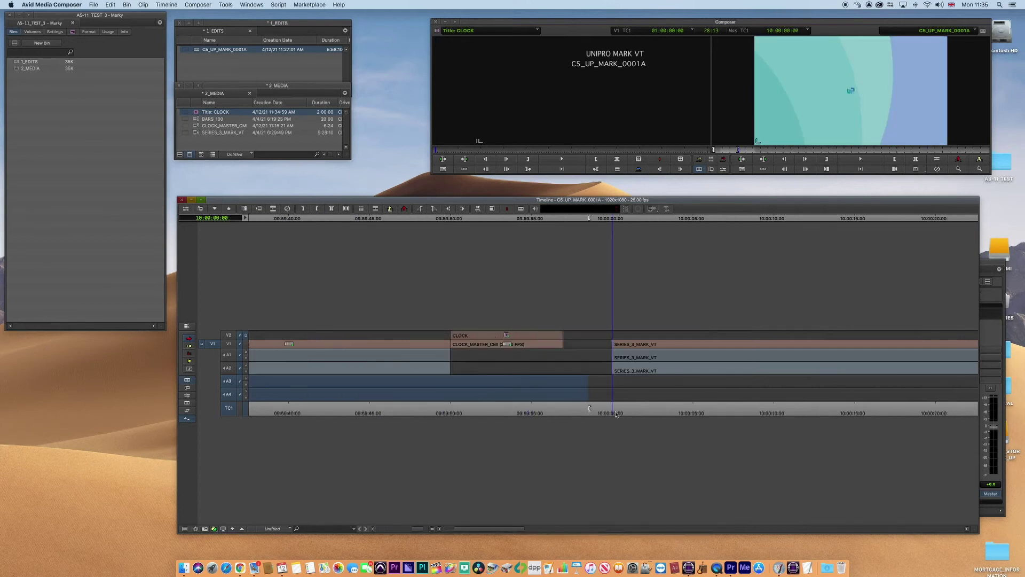
Match-frame the last frame of the programme at the sequence end to load SERIES_3_MARK_VT as the source.
key(super+slash)
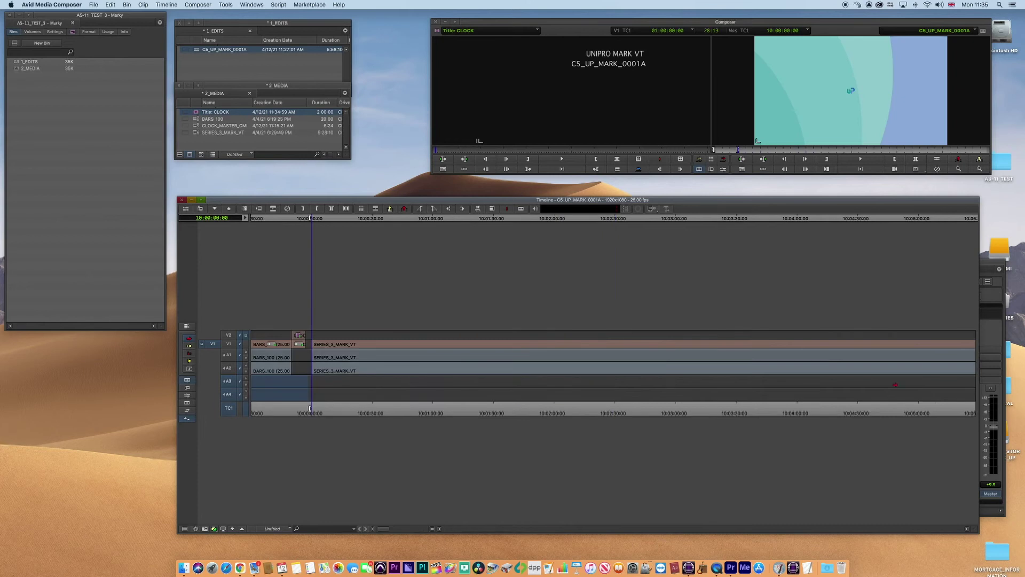
drag(963, 413, 977, 408)
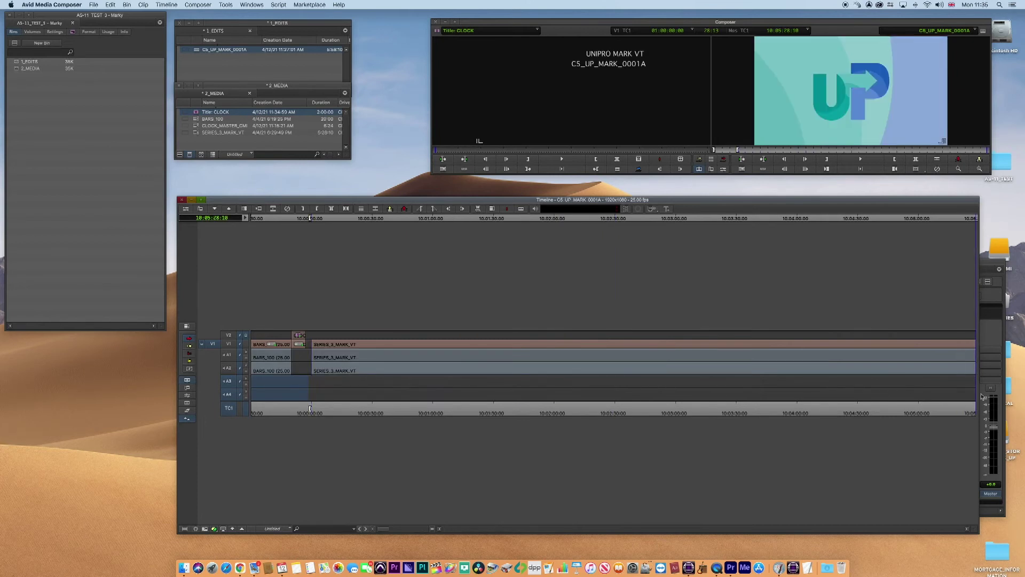
key(super+bracketright)
key(super+bracketright)
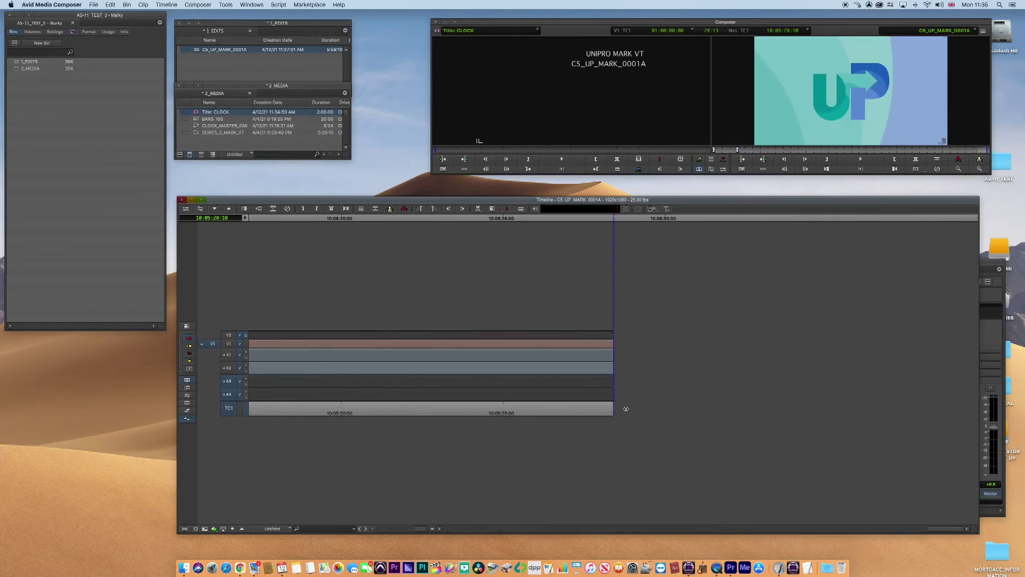
key(n)
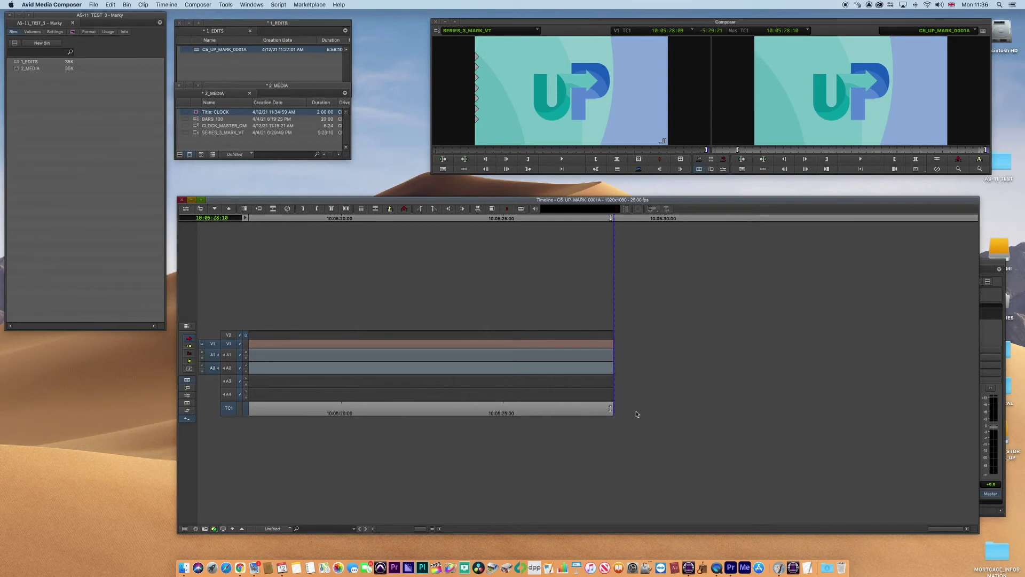
key(Left)
click(539, 81)
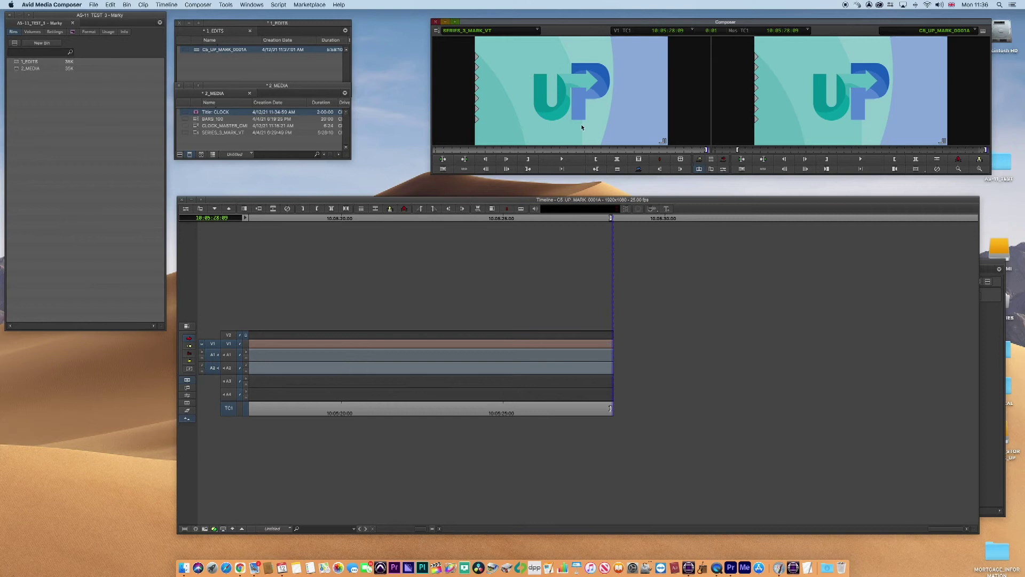
Create a 5-second freeze frame of the loaded source frame in the 2_MEDIA bin, keeping the offered media drive.
click(198, 4)
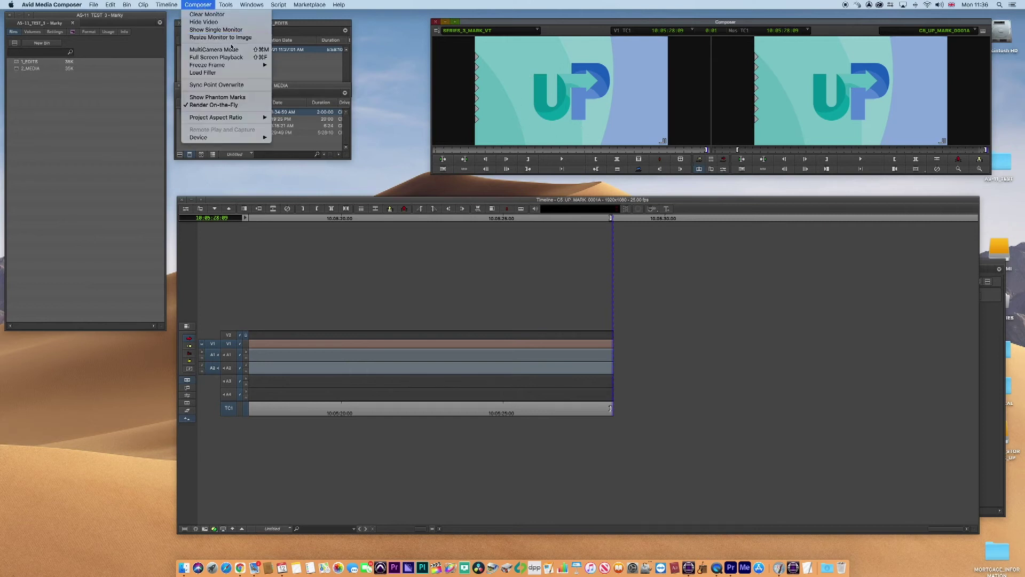
mouse_move(236, 64)
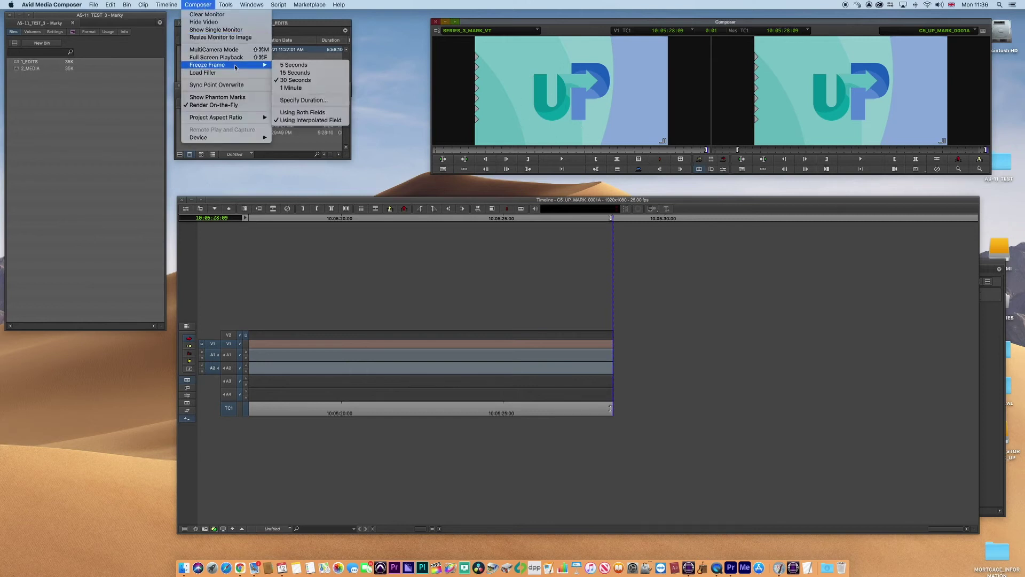
click(315, 70)
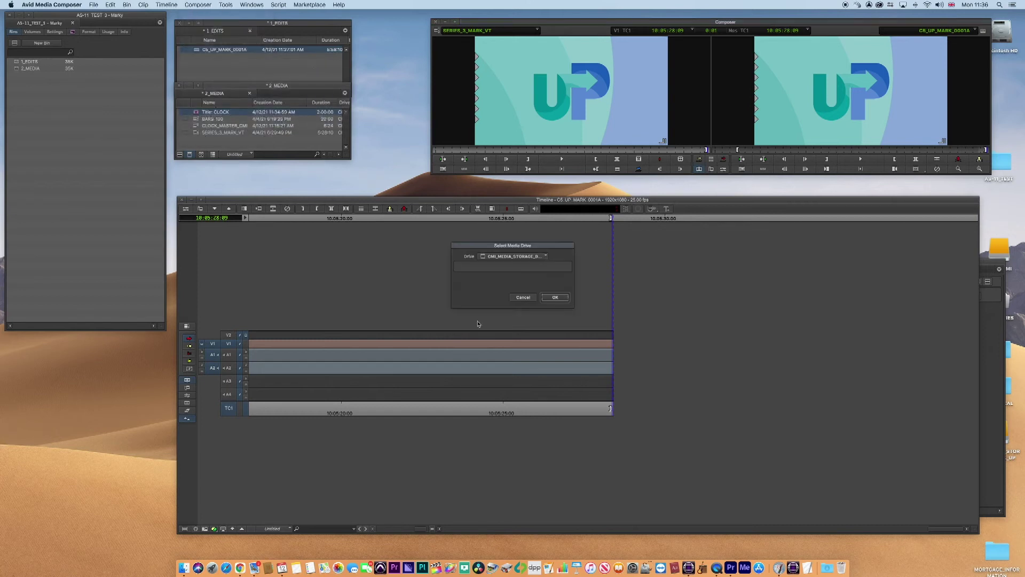
click(555, 297)
click(484, 236)
click(544, 336)
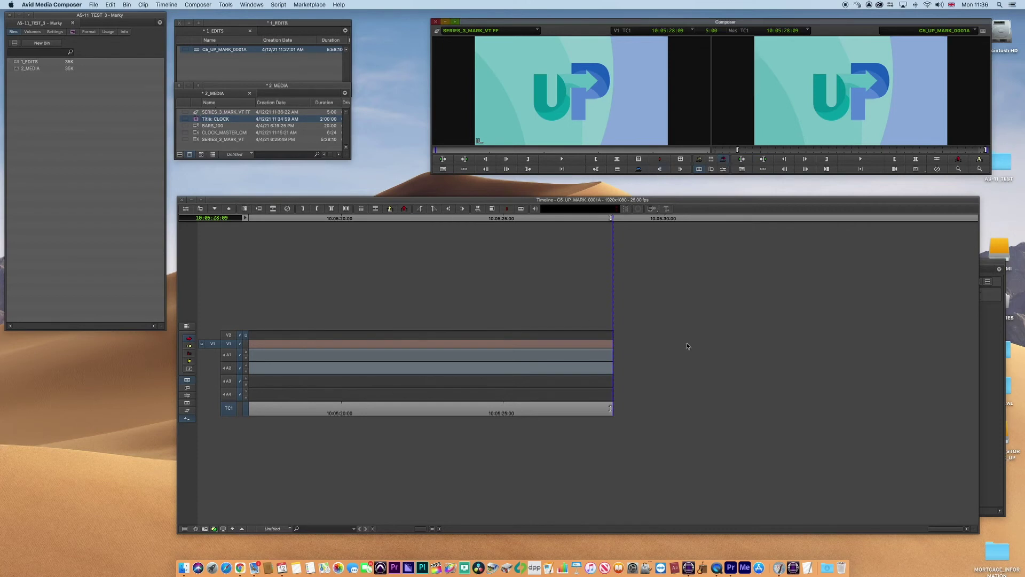
Splice the freeze frame onto V1 at the end of the programme and play across the join.
key(v)
click(592, 413)
mouse_move(593, 415)
mouse_down()
mouse_move(625, 414)
mouse_move(588, 415)
mouse_up()
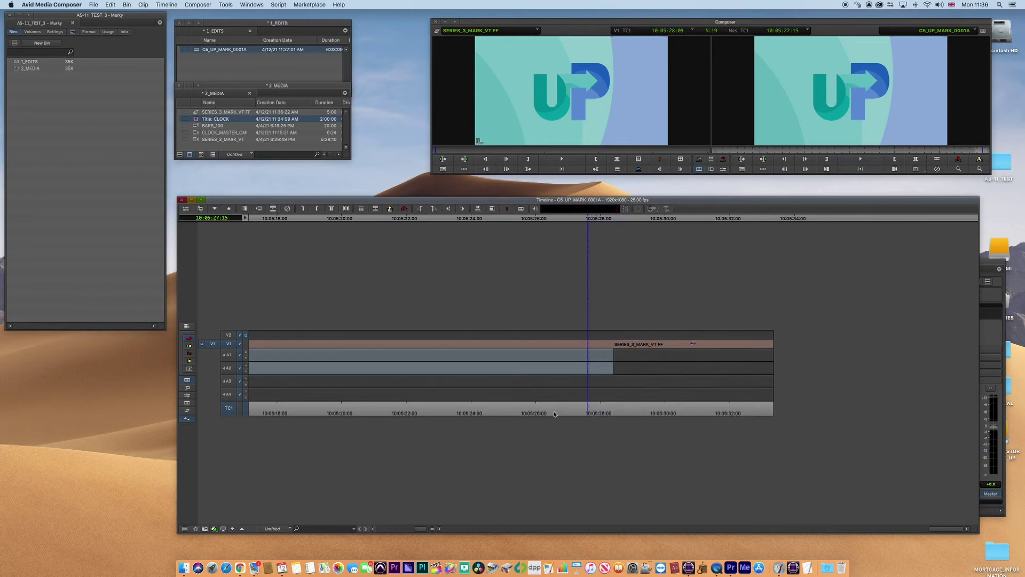
key(space)
key(space)
Show the whole sequence, return to the start of the programme and save the bins.
key(super+slash)
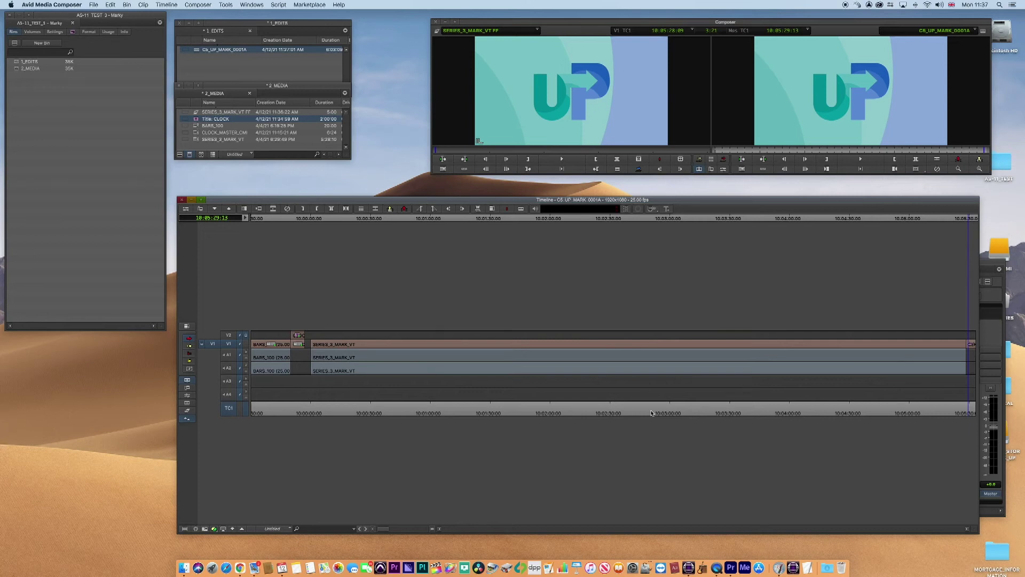
click(314, 412)
key(super+s)
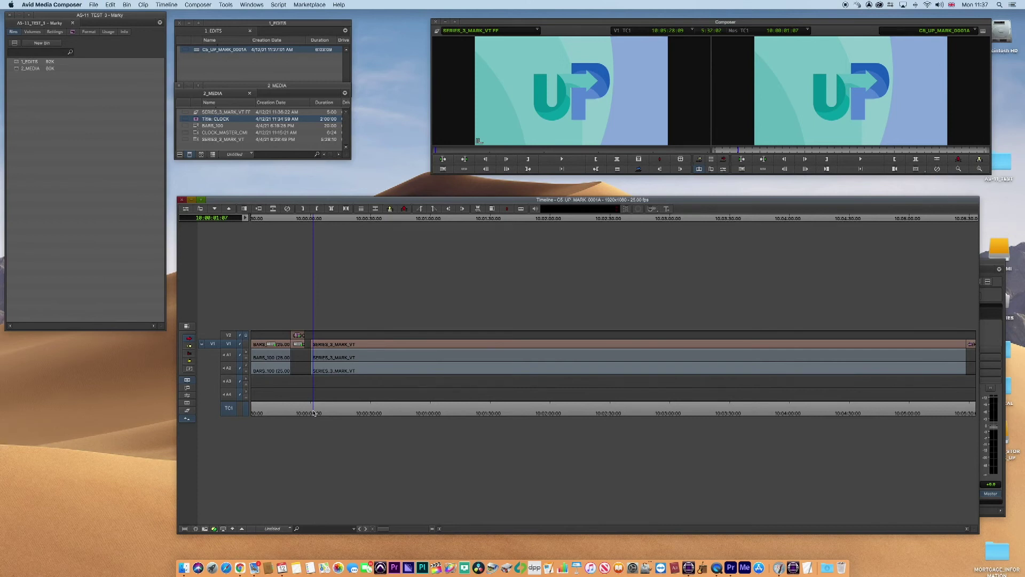
Set a mark in on the first frame of the programme, at 10:00:00:00.
click(284, 411)
mouse_move(284, 411)
mouse_down()
mouse_move(295, 412)
mouse_move(285, 412)
mouse_up()
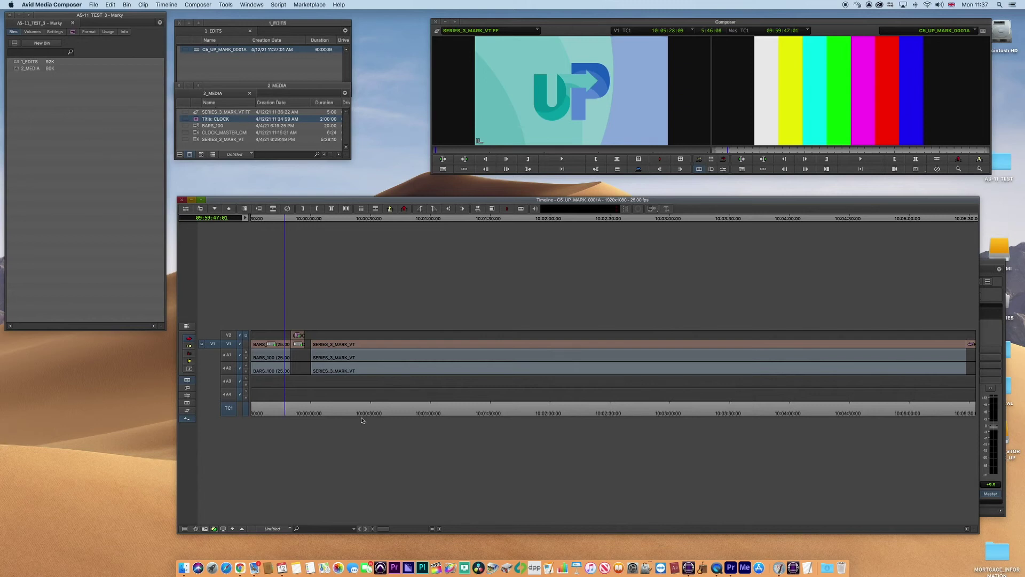
click(311, 412)
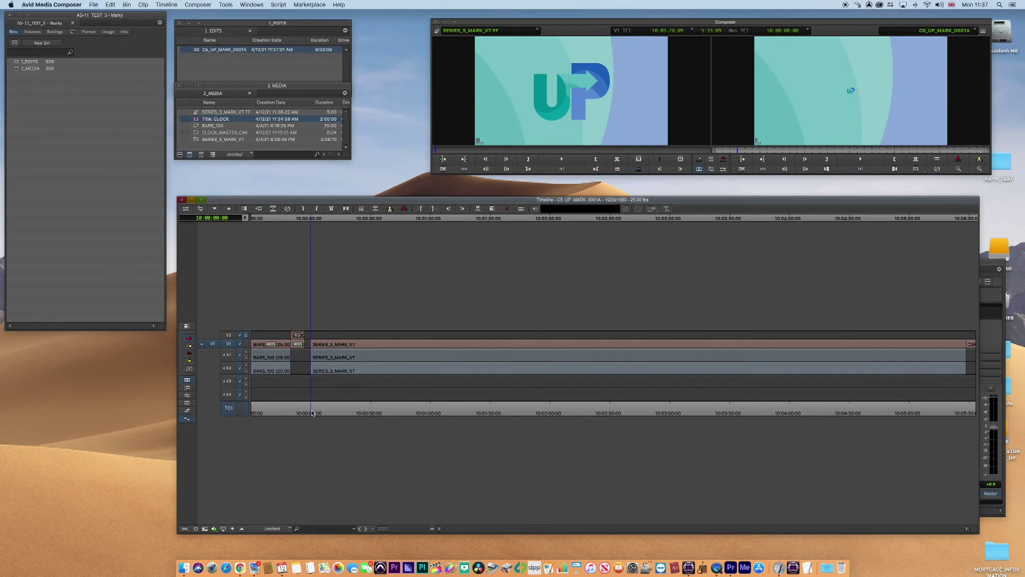
key(super+bracketright)
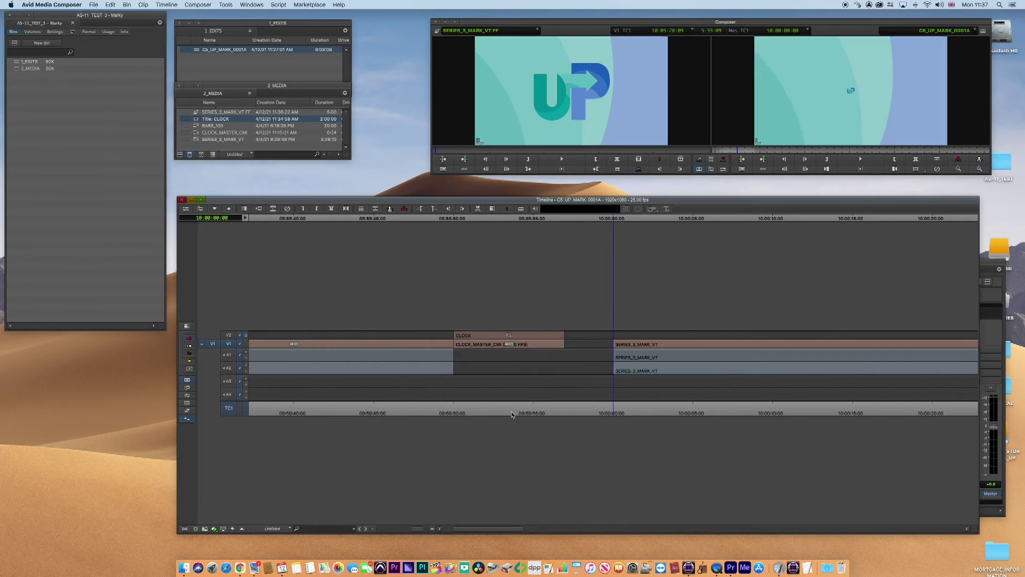
key(i)
Set a mark out at 10:05:28:09, the last programme frame before the freeze frame.
key(super+bracketleft)
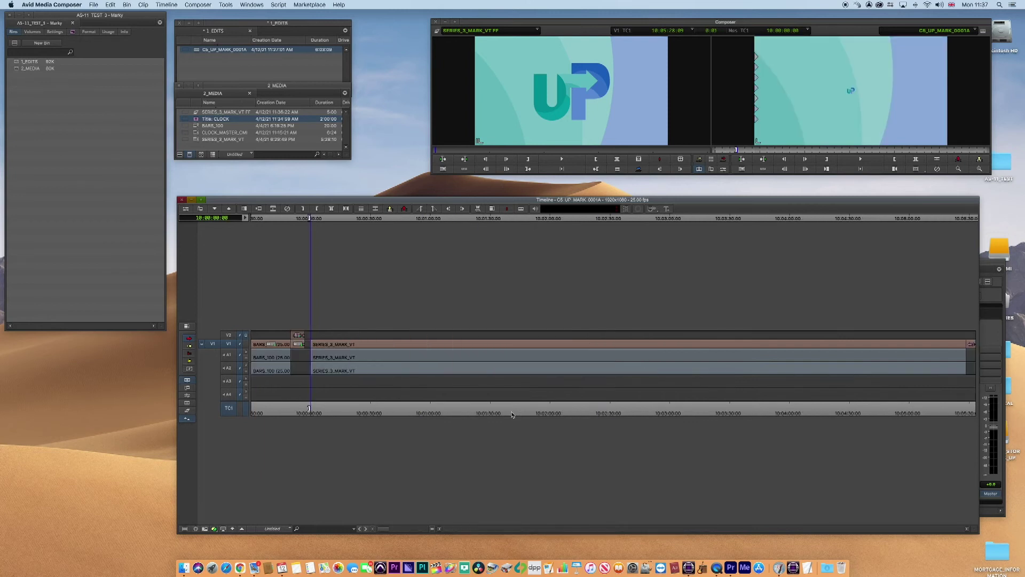
click(964, 411)
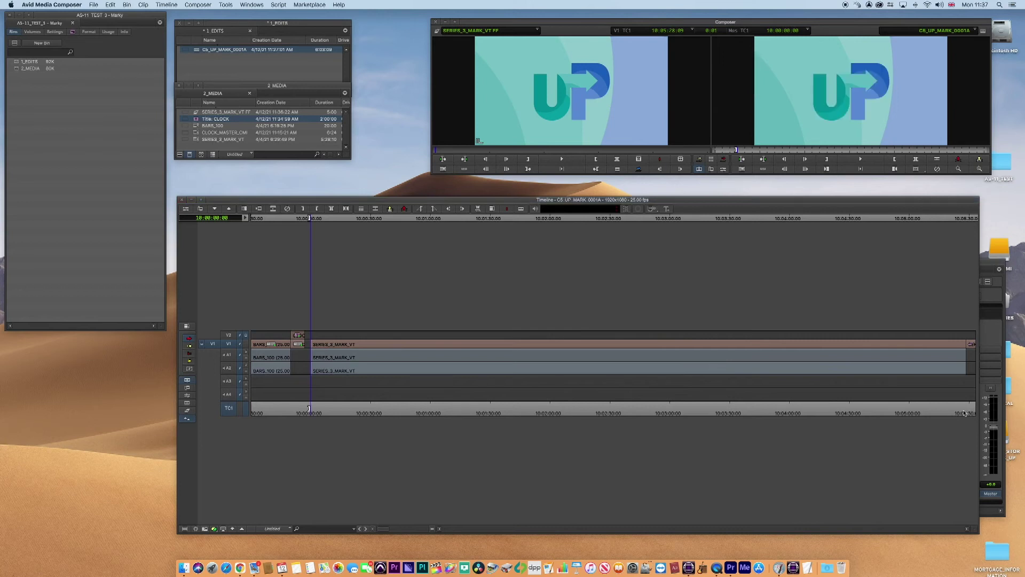
key(super+bracketright)
click(591, 412)
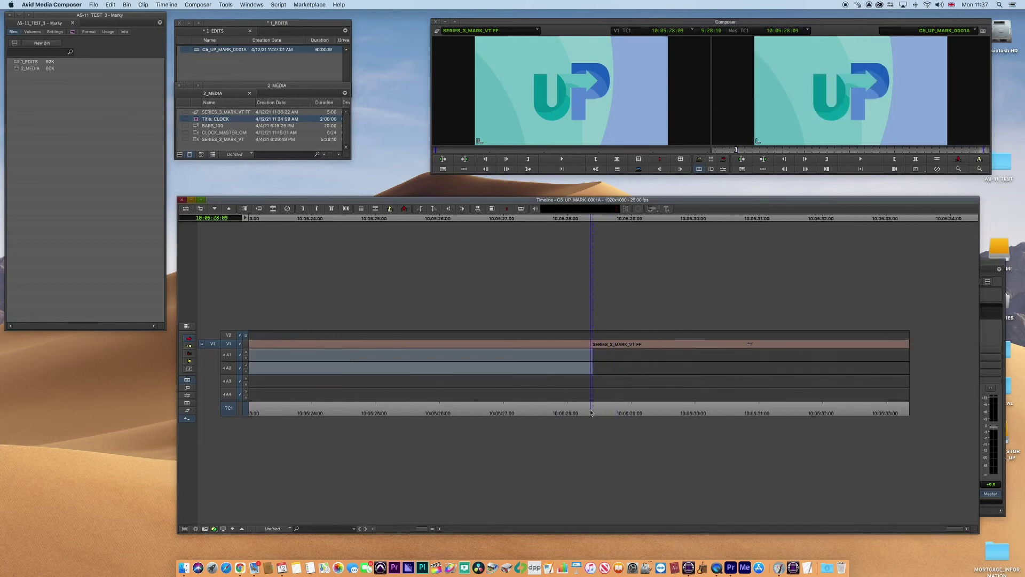
key(o)
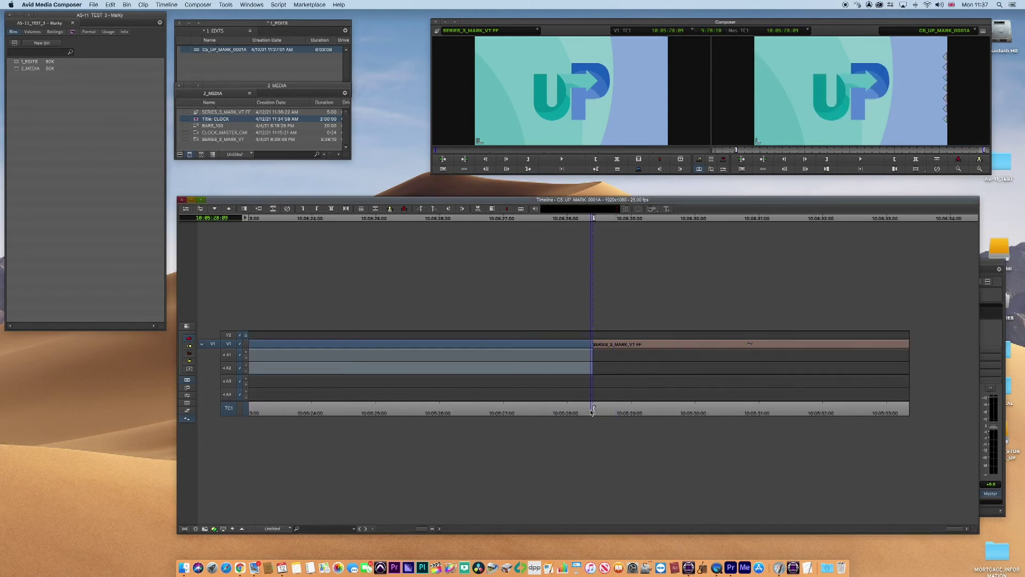
Add a red span marker on TC1 covering the marked programme, leaving its comment empty.
key(super+slash)
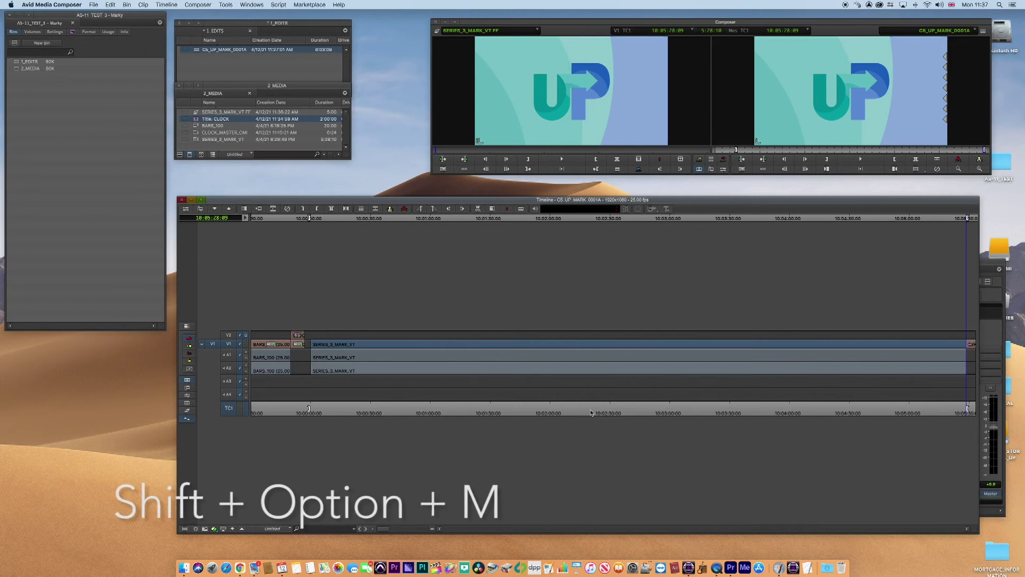
key(shift+alt+m)
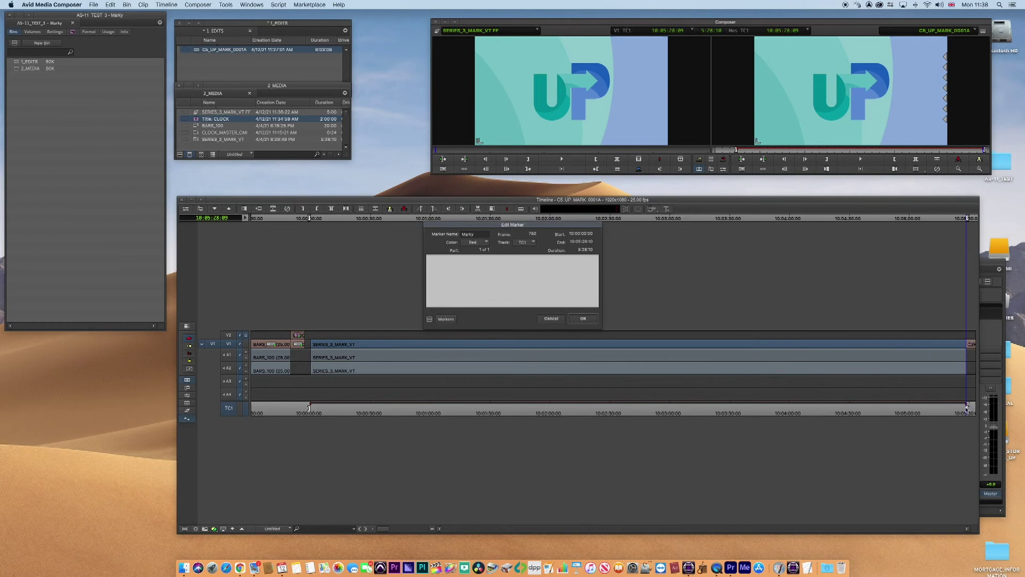
click(584, 319)
Inspect the span marker's start and end timecodes in the Markers list, widening the timecode columns, and return to the timeline.
click(198, 4)
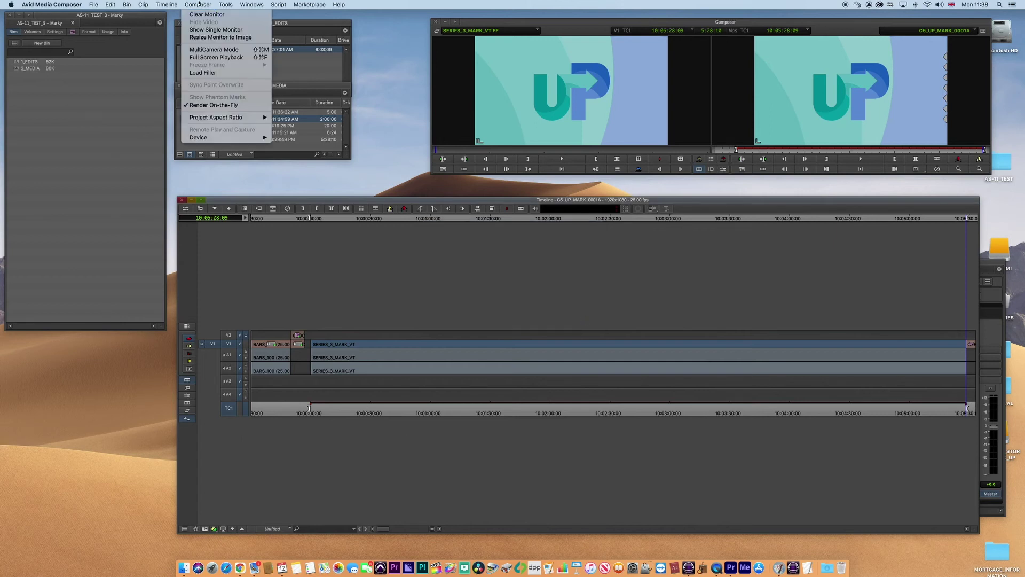
mouse_move(235, 4)
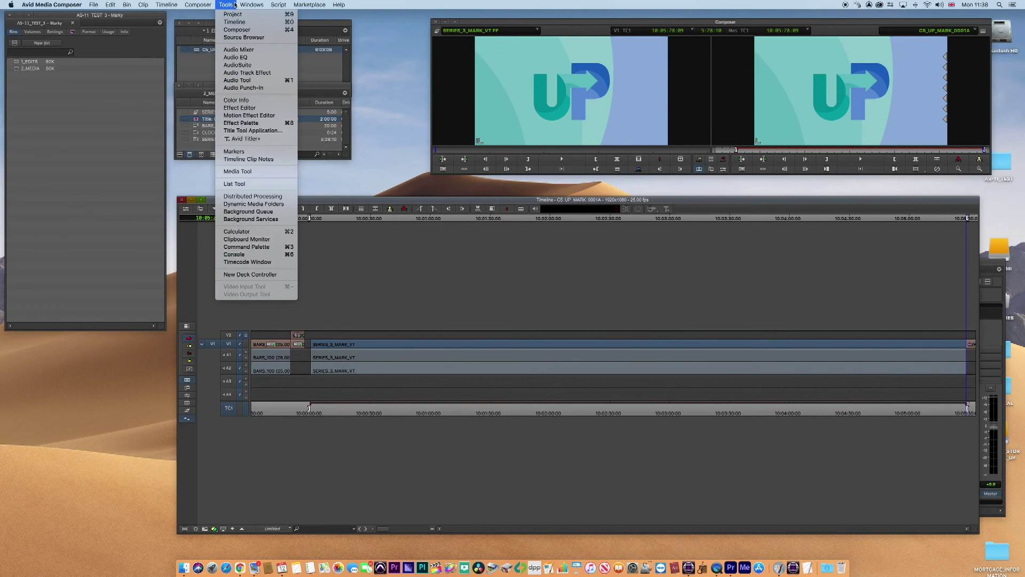
click(237, 151)
drag(717, 197, 620, 183)
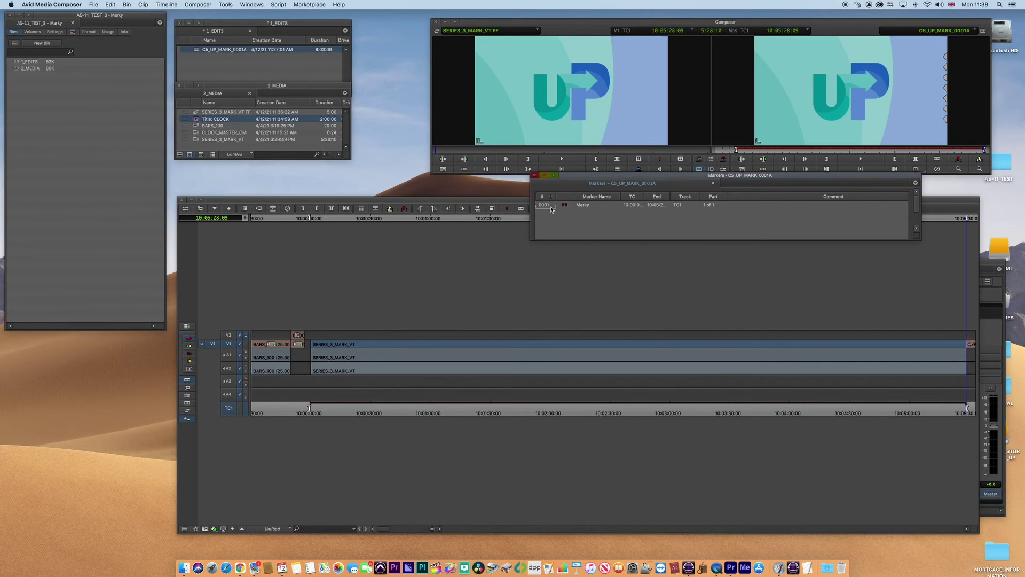
drag(644, 197, 721, 198)
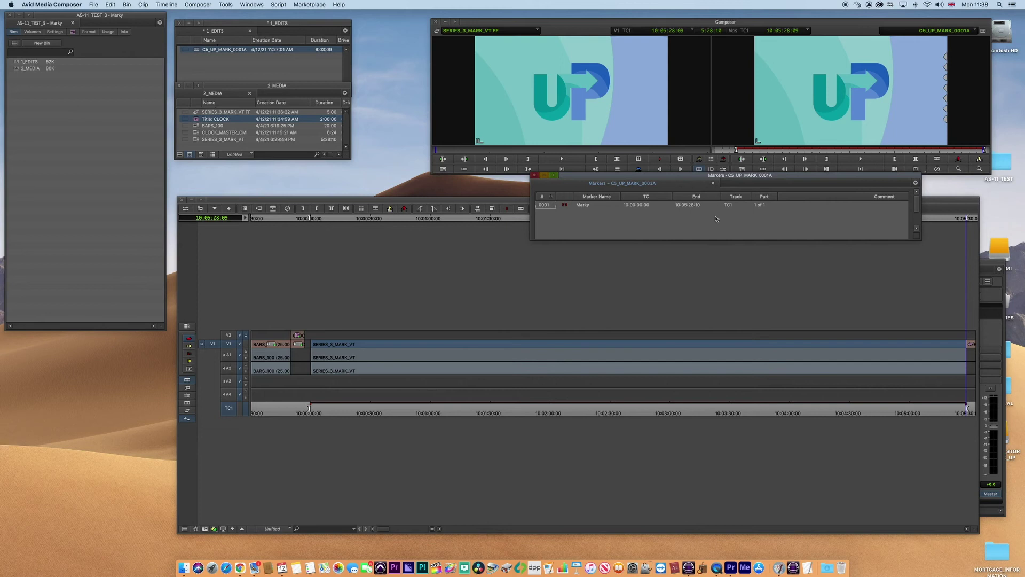
click(585, 206)
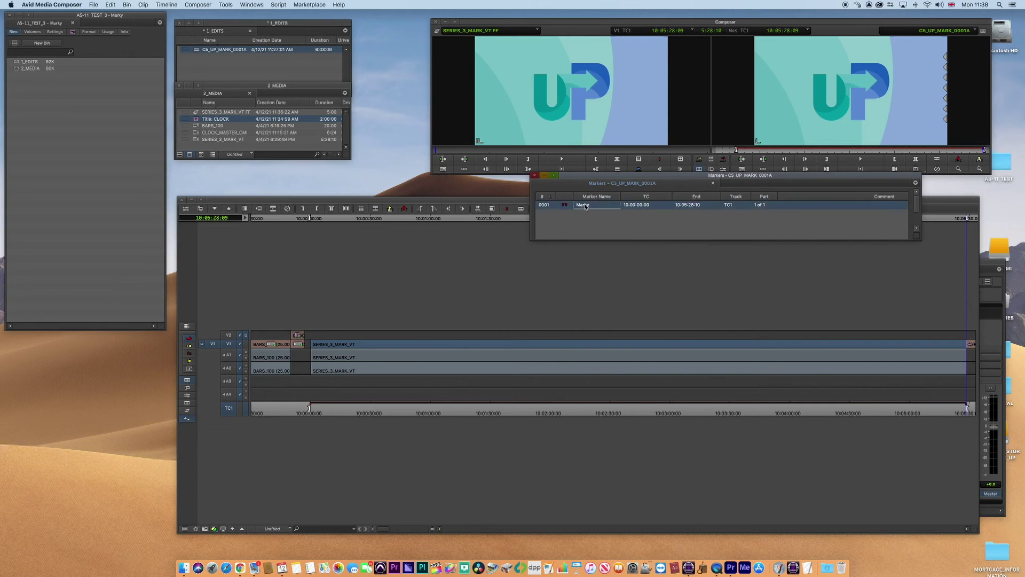
click(535, 175)
click(335, 410)
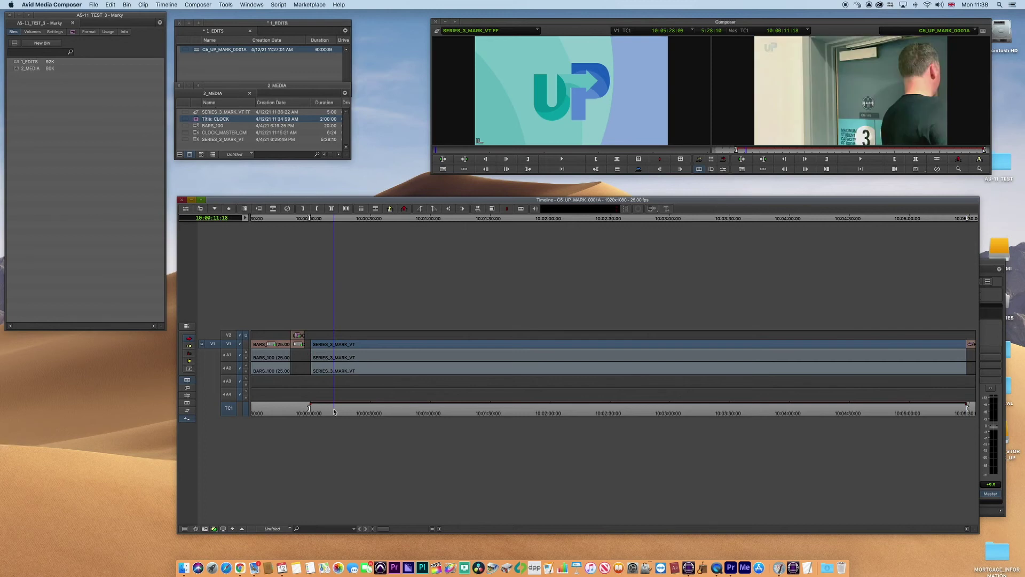
Start exporting the C5_UP_MARK_0001A sequence to a file and choose the AS-11_TEST folder on the Desktop as its destination.
click(196, 51)
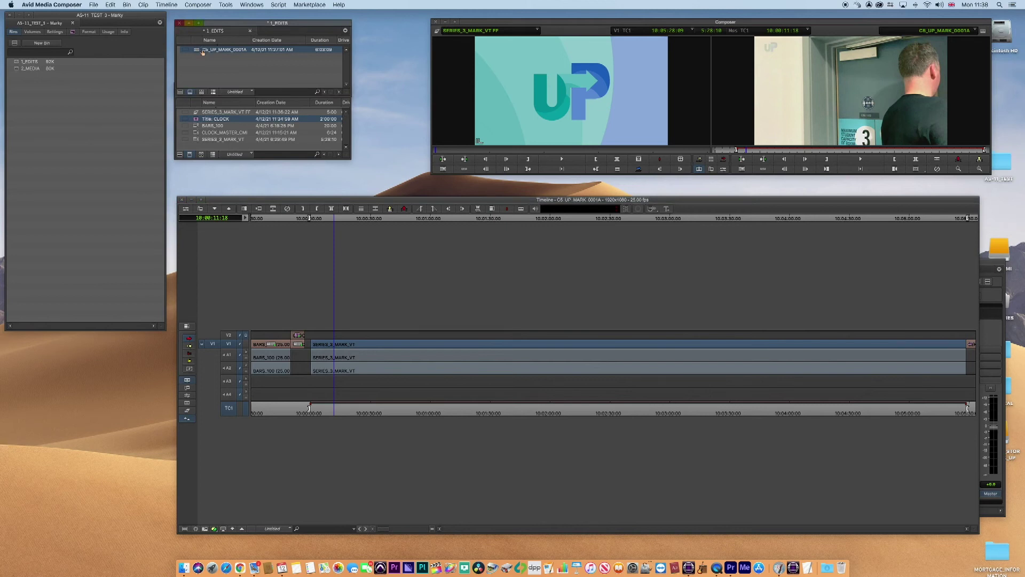
click(299, 411)
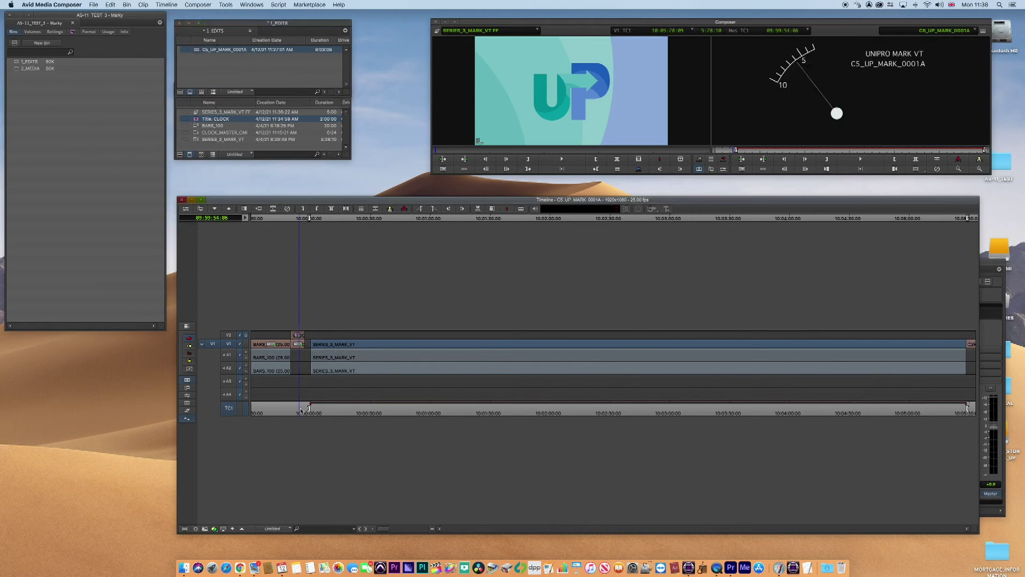
click(202, 51)
right_click(198, 52)
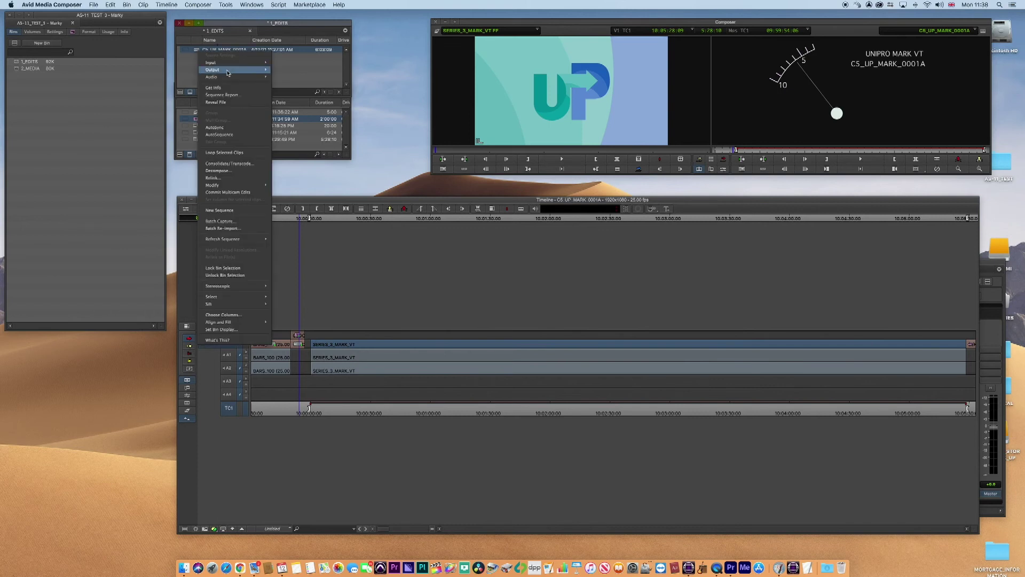
mouse_move(228, 71)
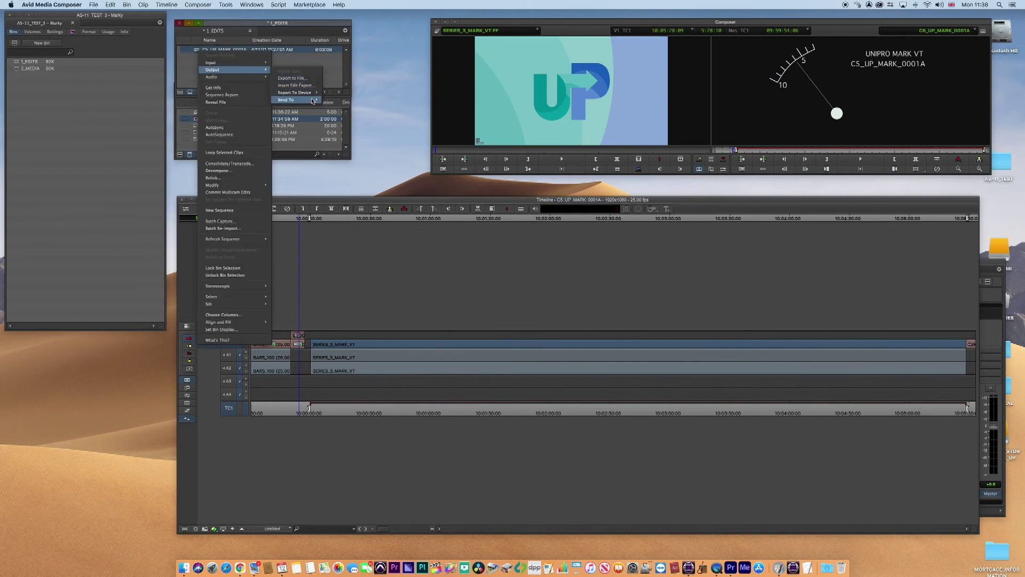
click(313, 80)
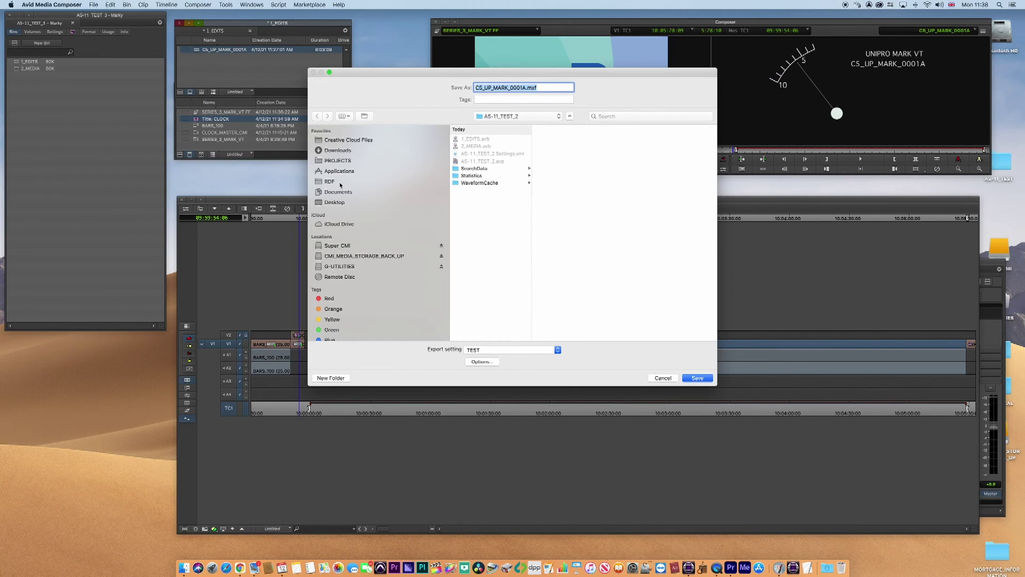
click(336, 202)
click(478, 139)
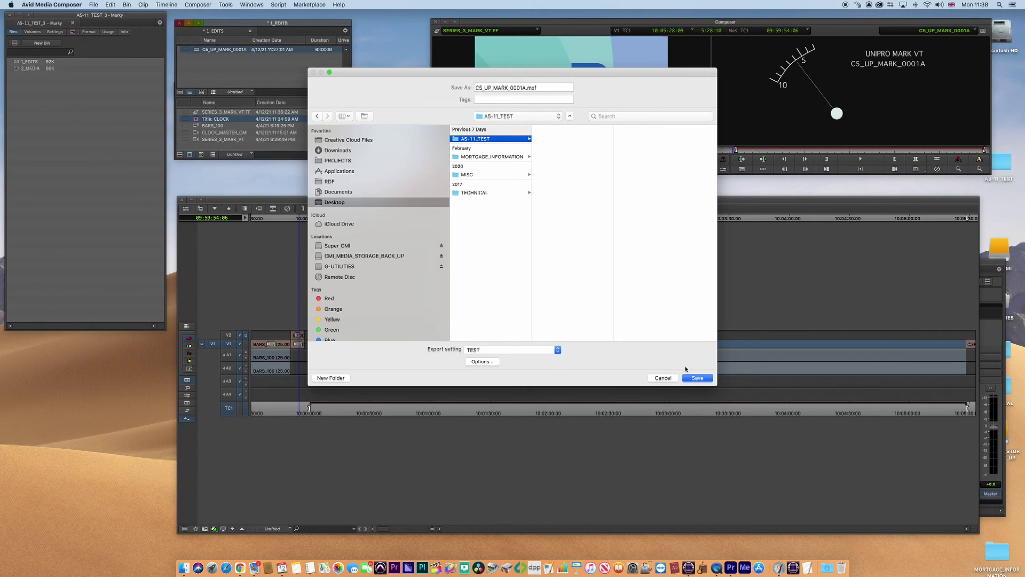
click(497, 362)
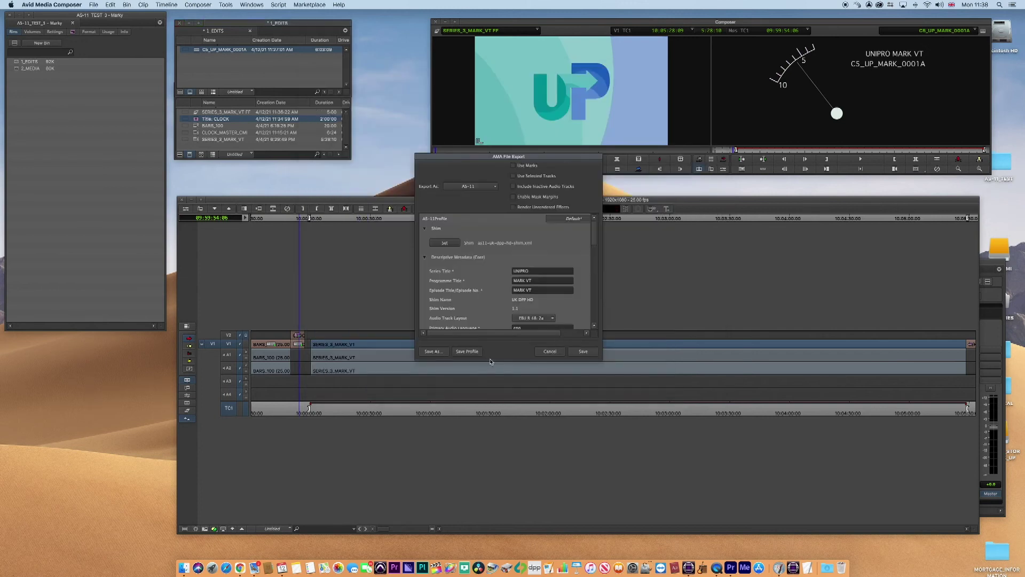
click(484, 186)
click(482, 197)
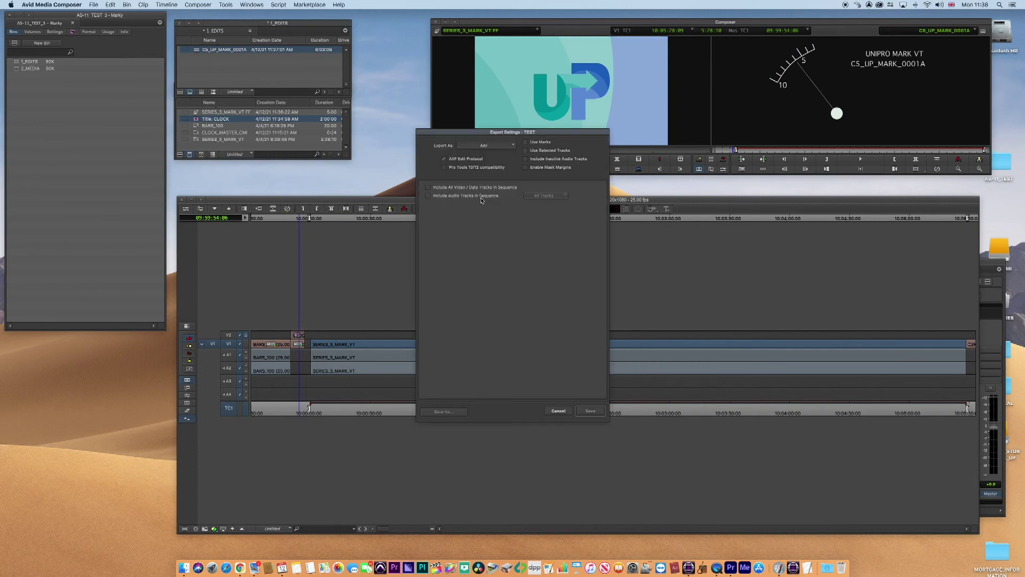
click(557, 410)
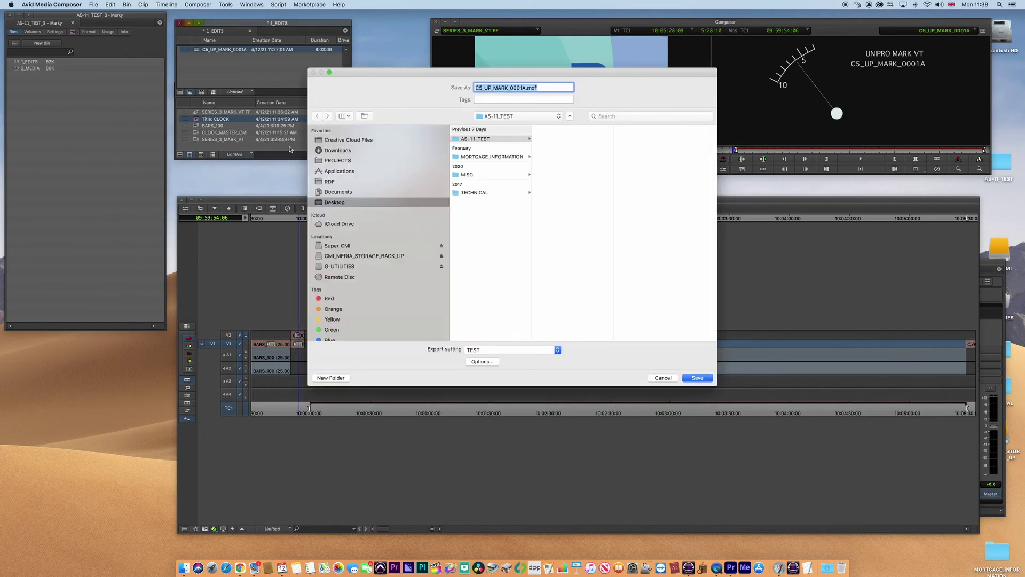
Reopen the export options, choose AS-11 as the export format, and enlarge and reposition the dialog to expose more profile metadata.
click(478, 363)
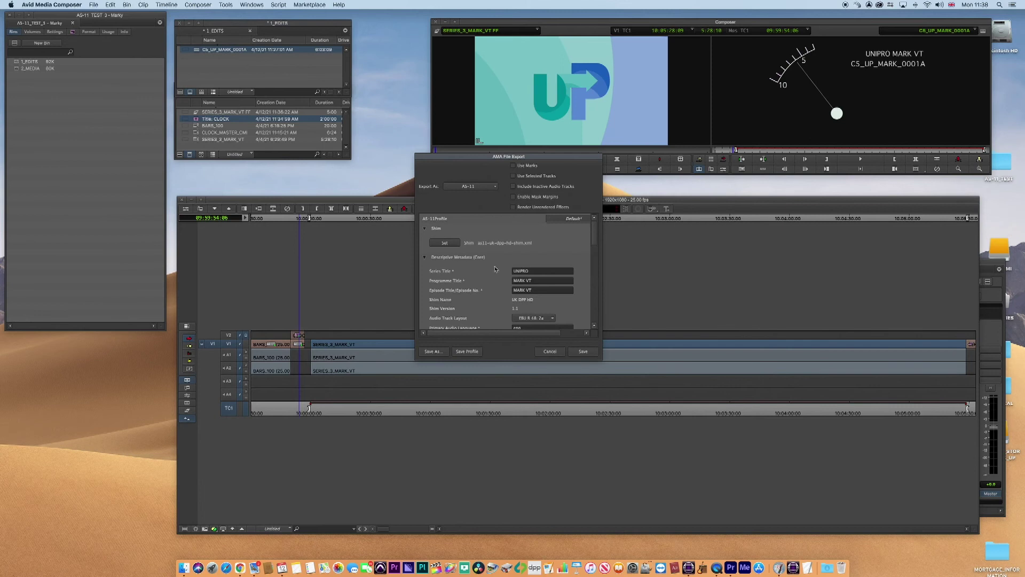
click(478, 187)
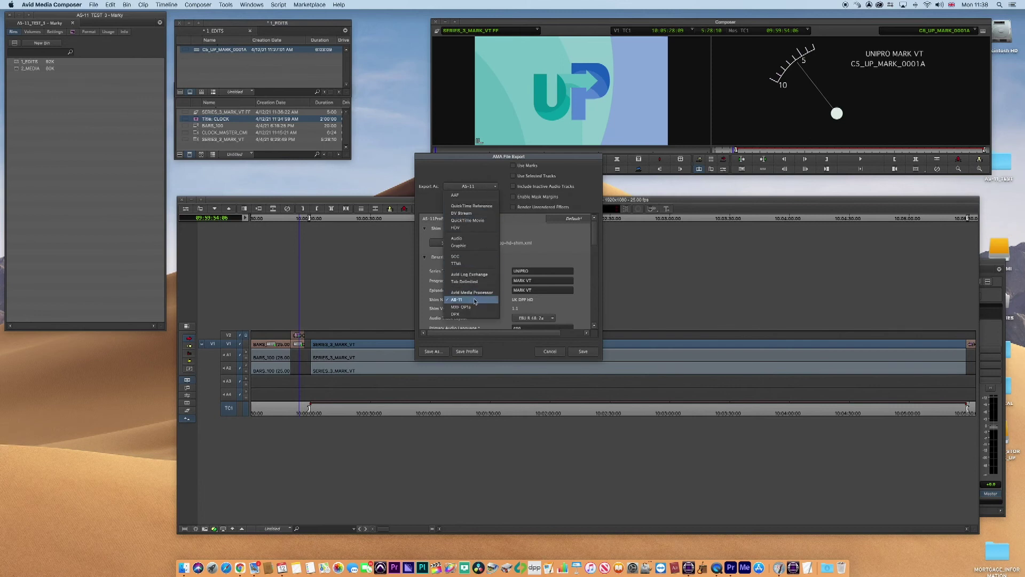
click(473, 300)
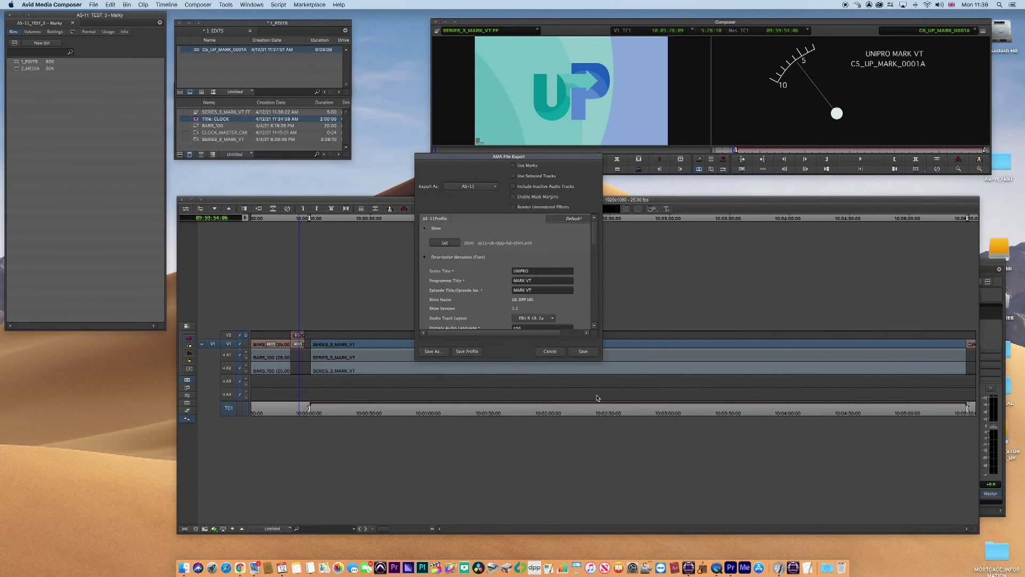
drag(601, 360, 649, 473)
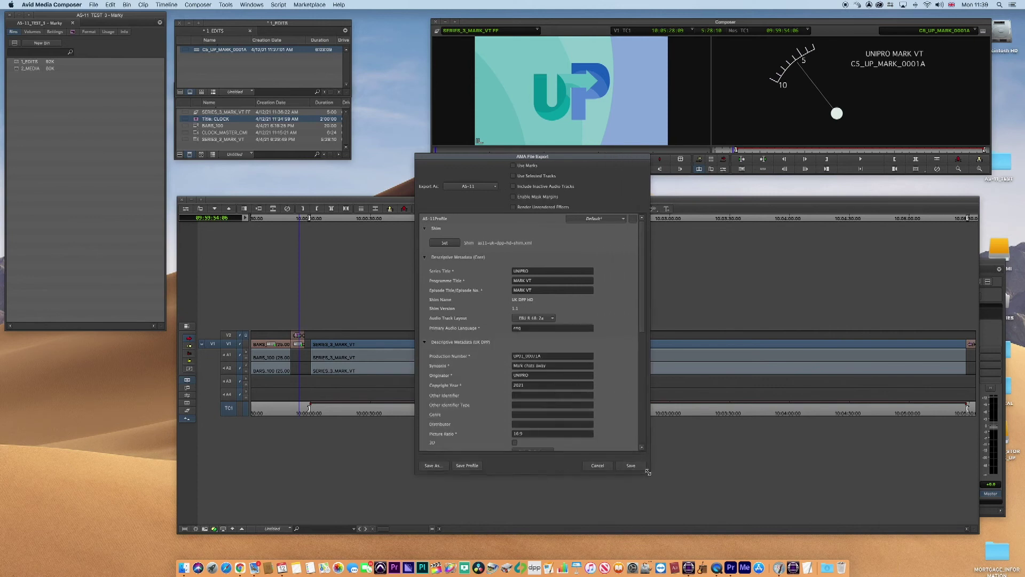
drag(513, 160, 417, 60)
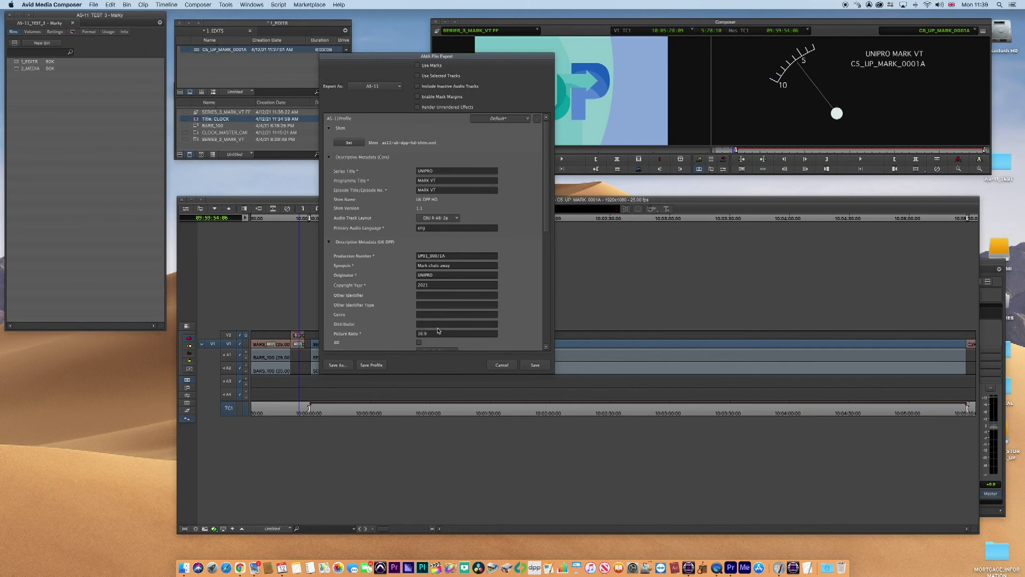
Browse the UK and Avid folders of AS-11 shim templates and their parent path, leaving the selected shim as it is.
click(328, 129)
click(328, 129)
click(356, 144)
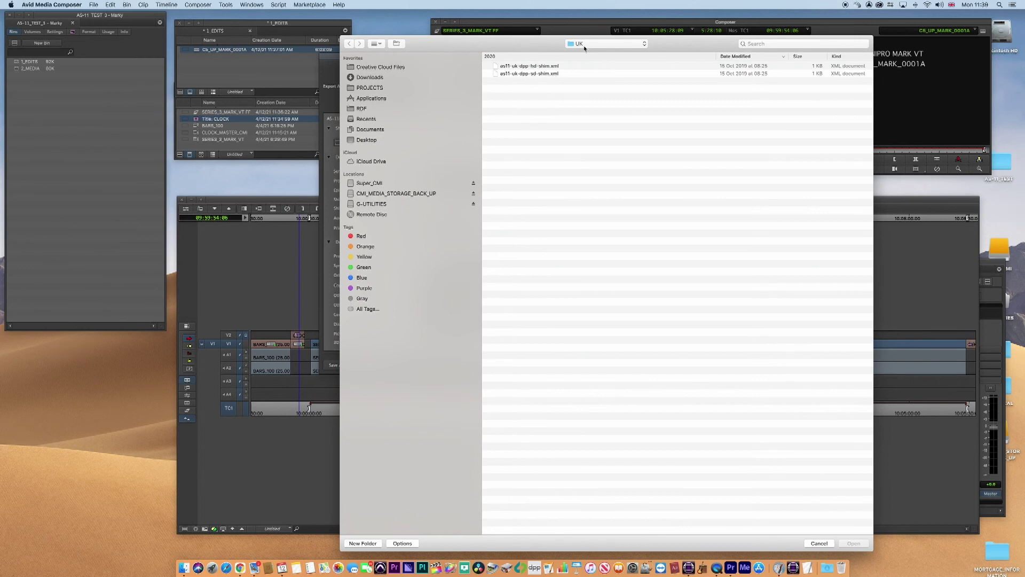
click(584, 46)
click(587, 54)
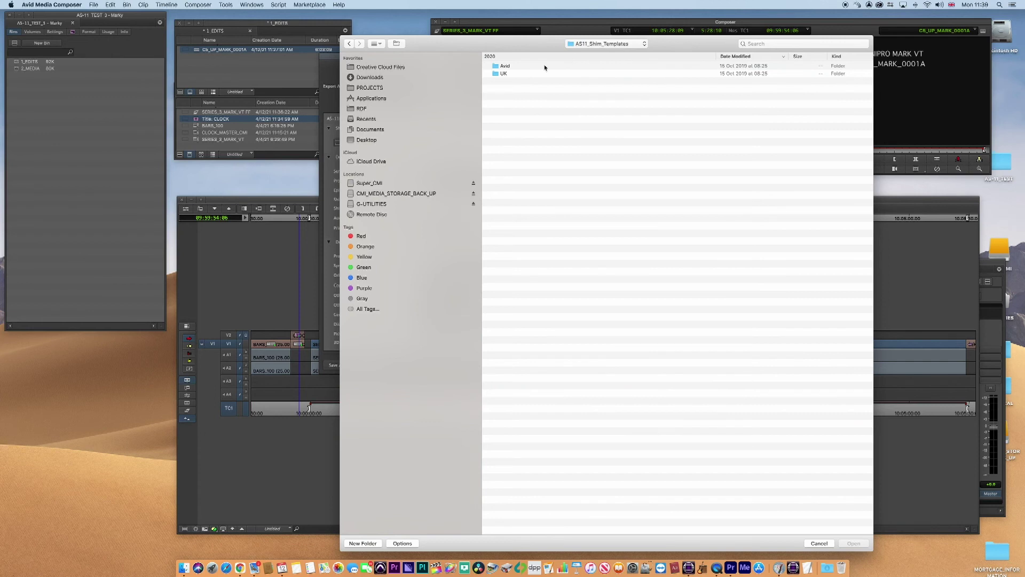
double_click(503, 66)
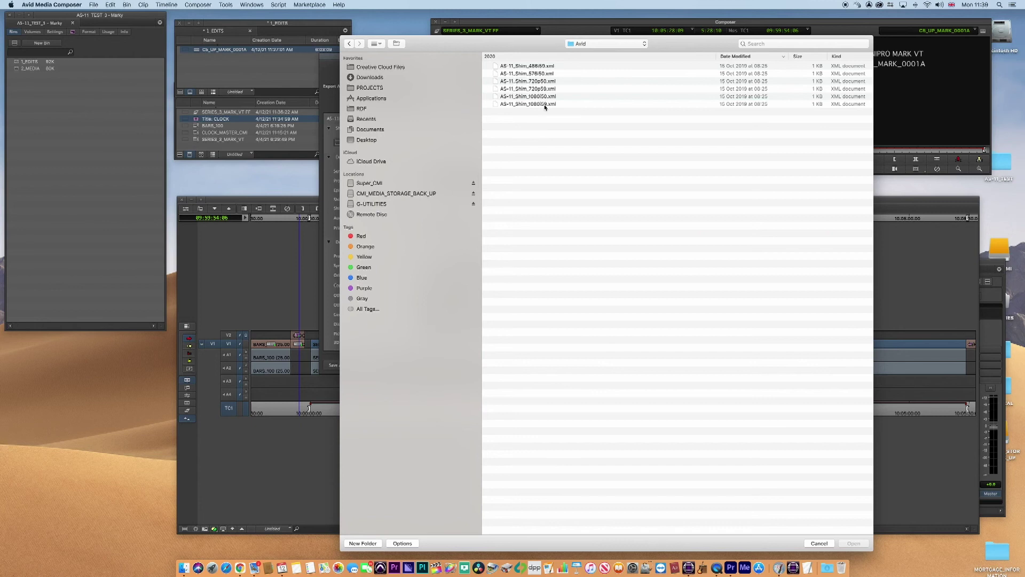
click(586, 44)
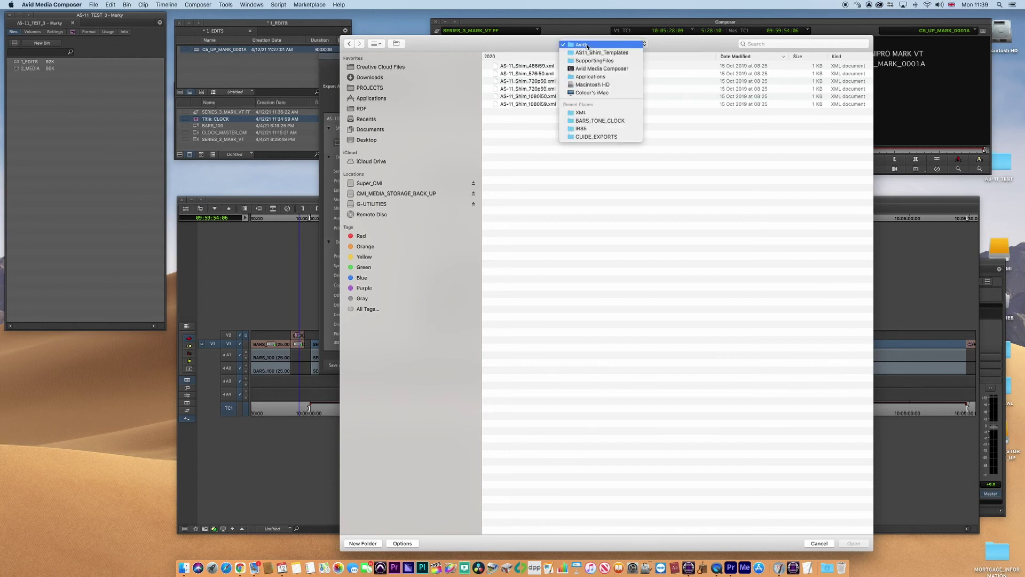
click(736, 224)
click(819, 543)
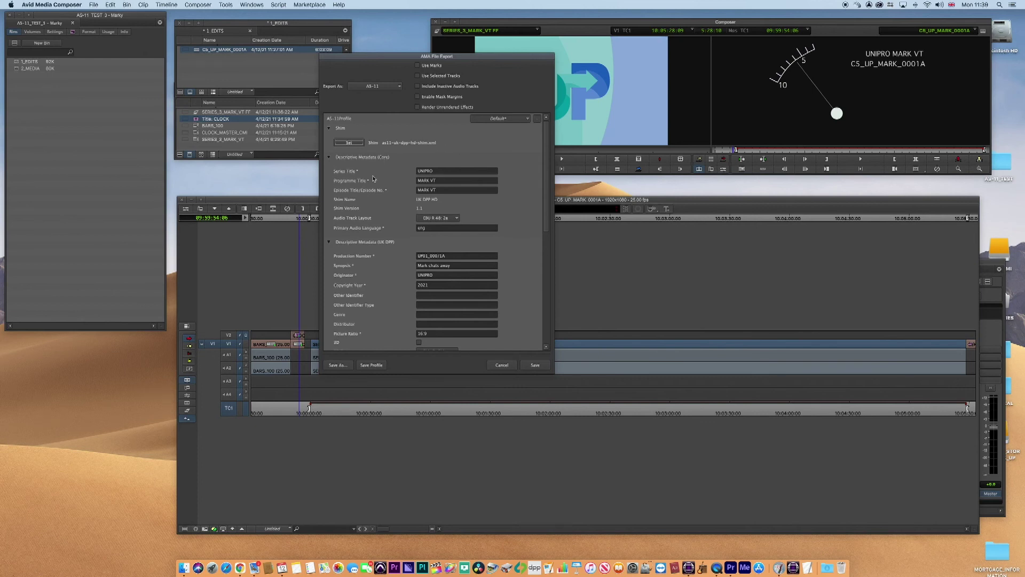
Check the series, programme and episode titles in the core metadata and choose EBU R 48: 2a as the audio track layout.
click(437, 172)
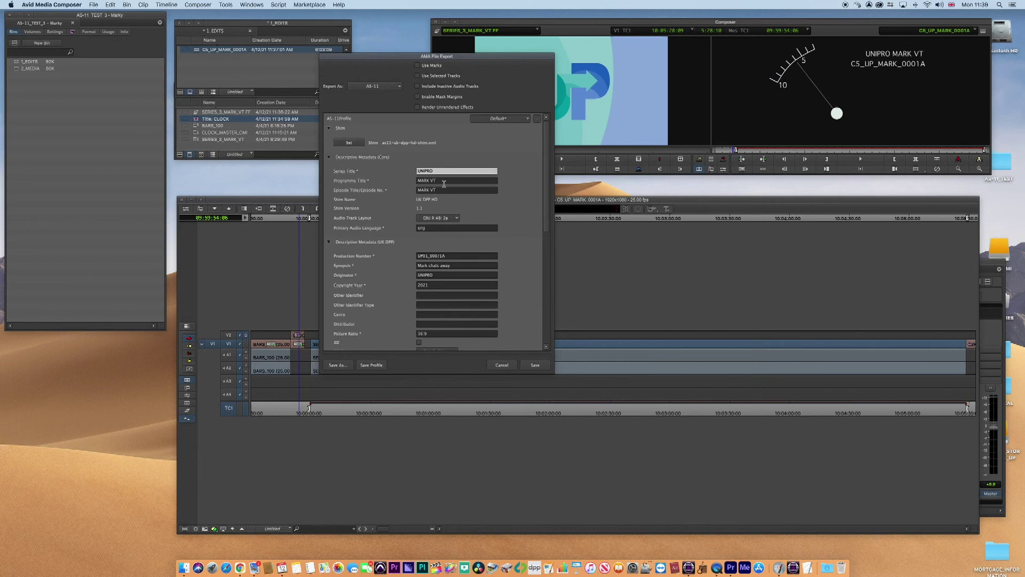
key(Tab)
key(Tab)
scroll(506, 174, down, 1)
scroll(506, 173, down, 3)
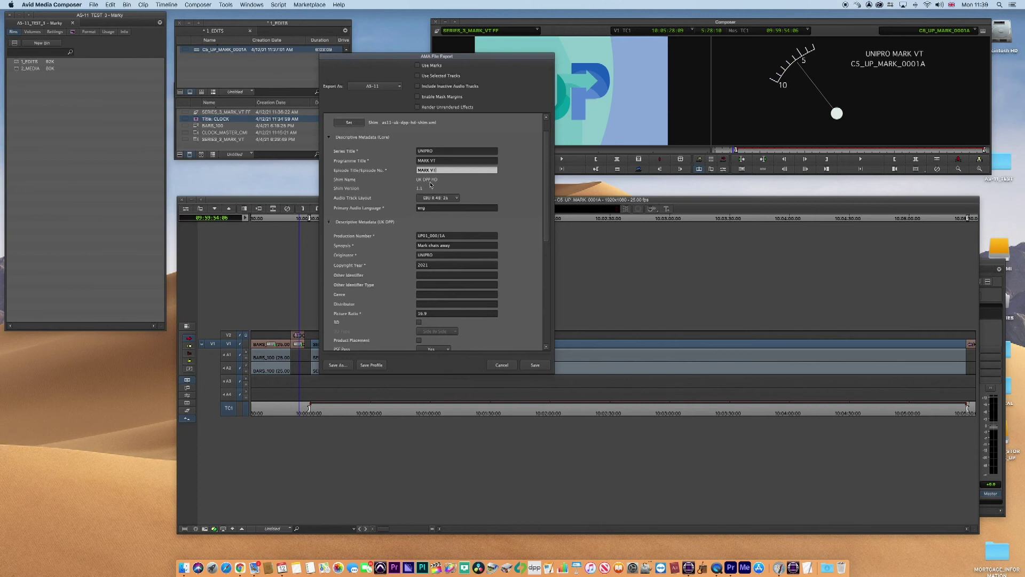
scroll(506, 182, down, 5)
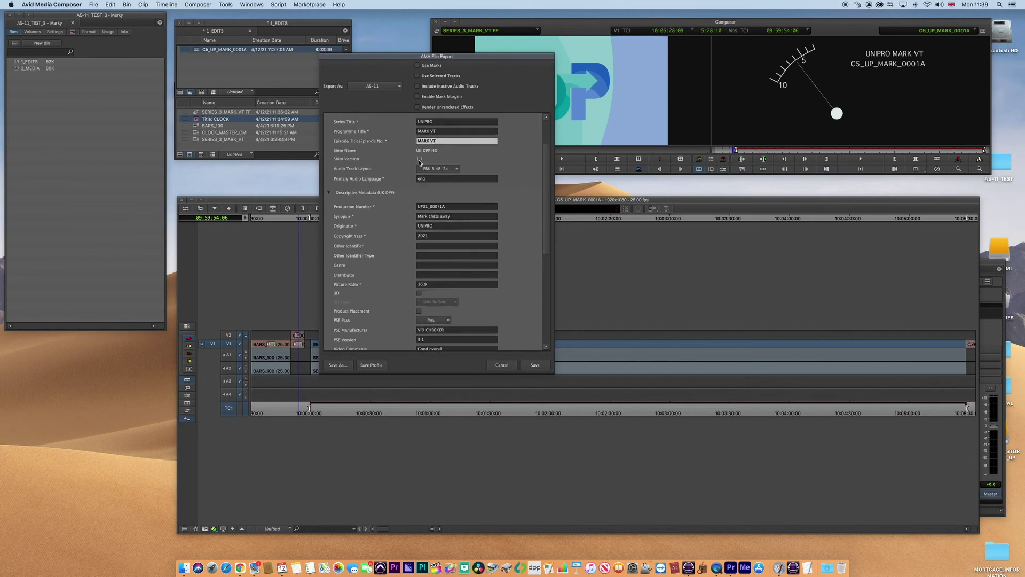
scroll(495, 165, down, 1)
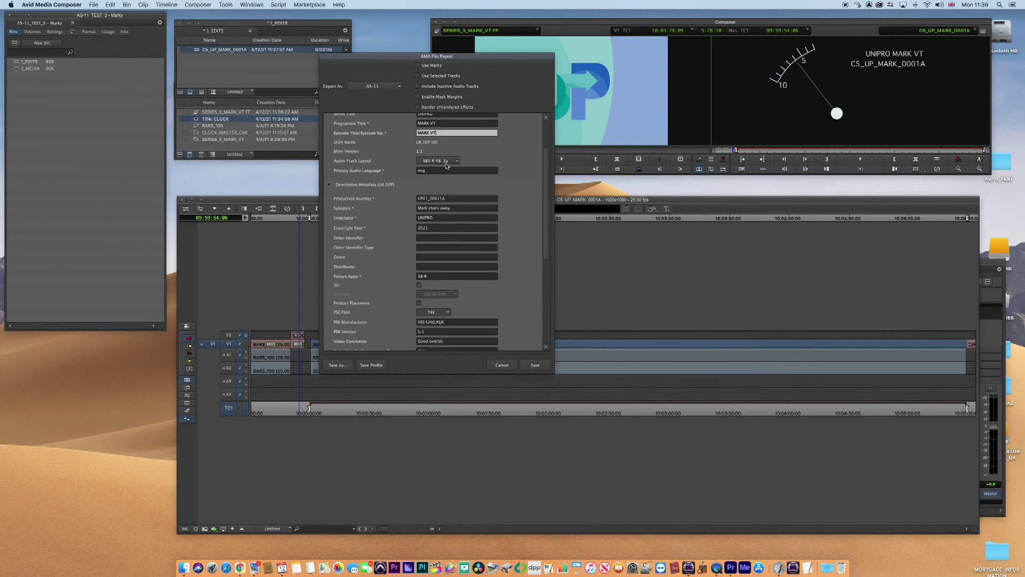
click(450, 161)
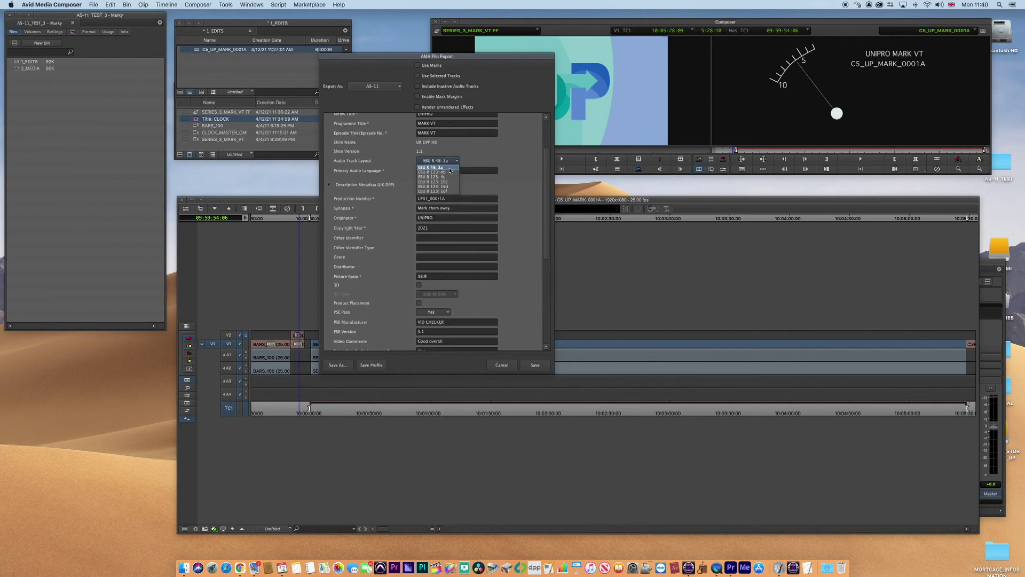
click(449, 168)
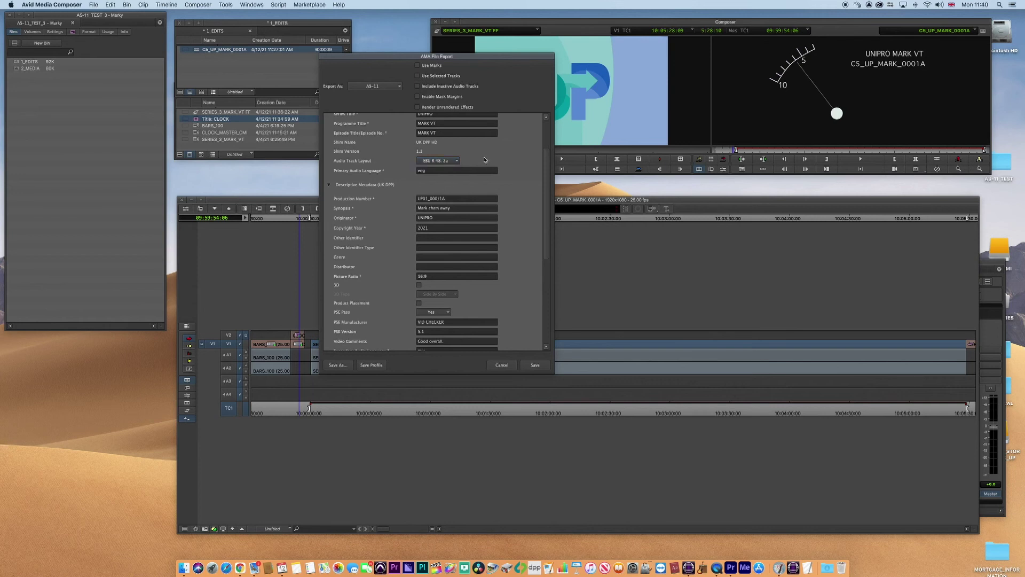
Set the production number to C5_UP_MARK_0001A and append "for Unipro" to the synopsis in the UK DPP metadata.
scroll(434, 158, down, 2)
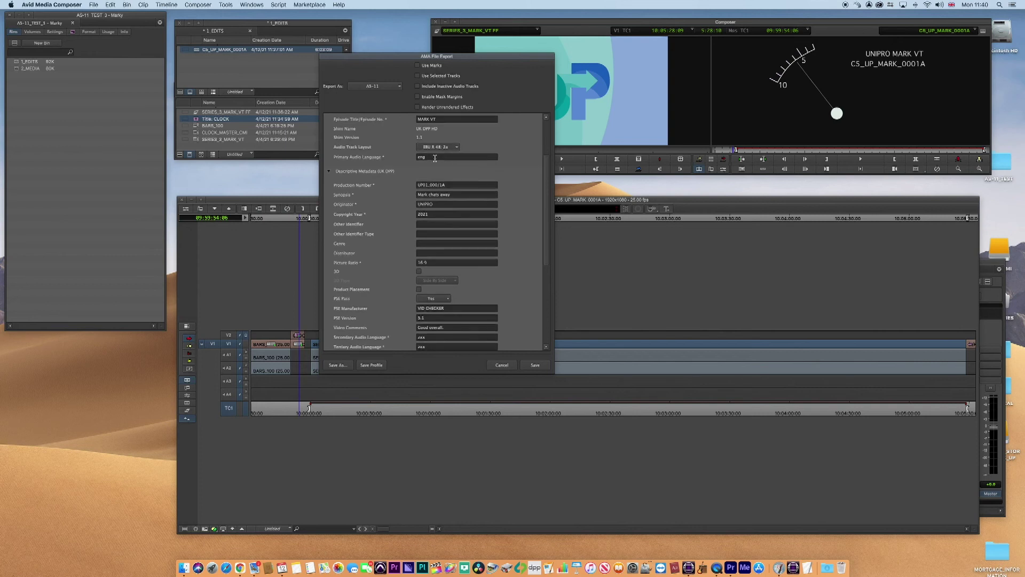
scroll(472, 171, down, 2)
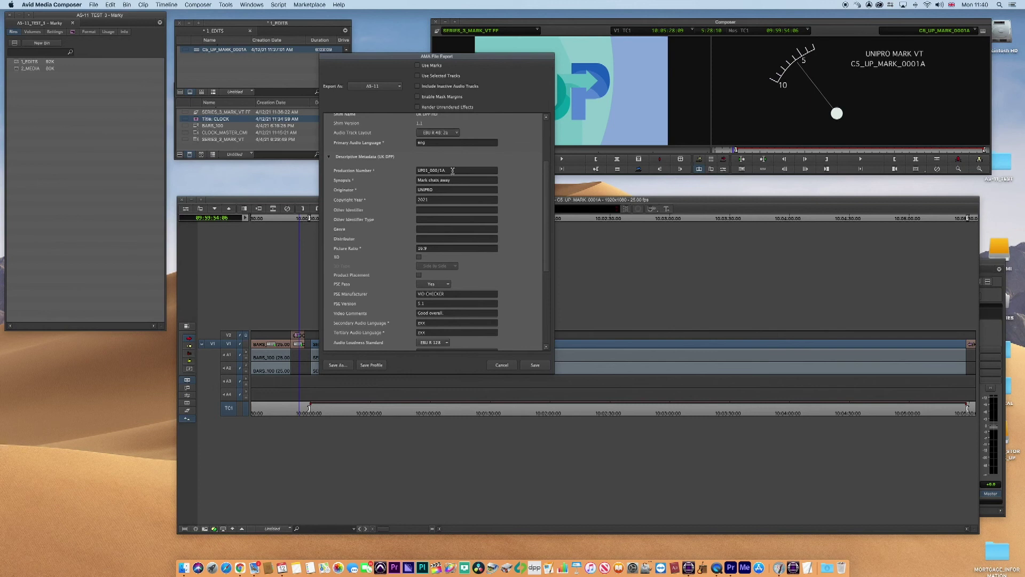
drag(453, 171, 399, 171)
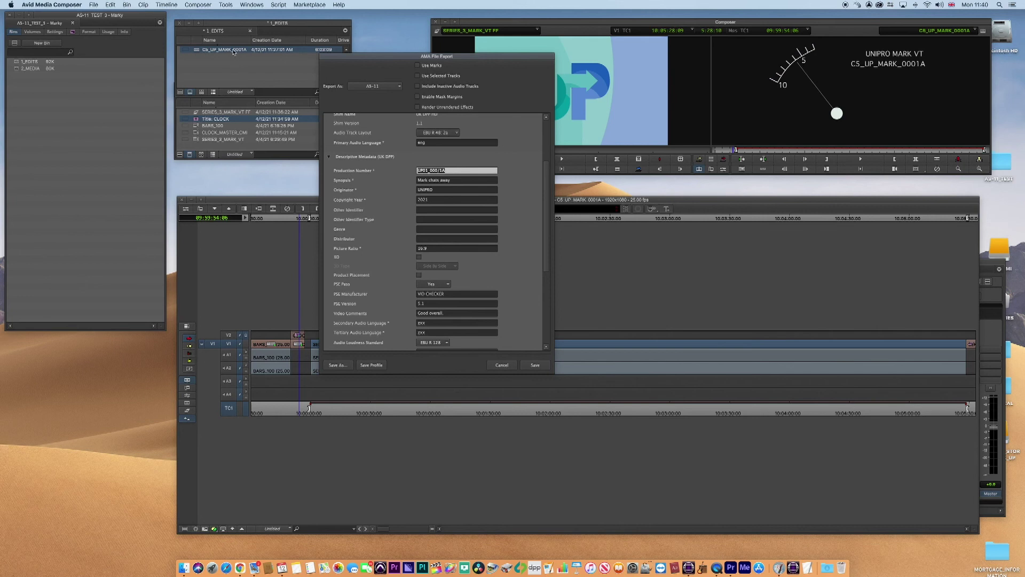
text(C)
text(C5)
text(_UP_MAR)
text(K_0001)
click(460, 181)
text(for Unipro)
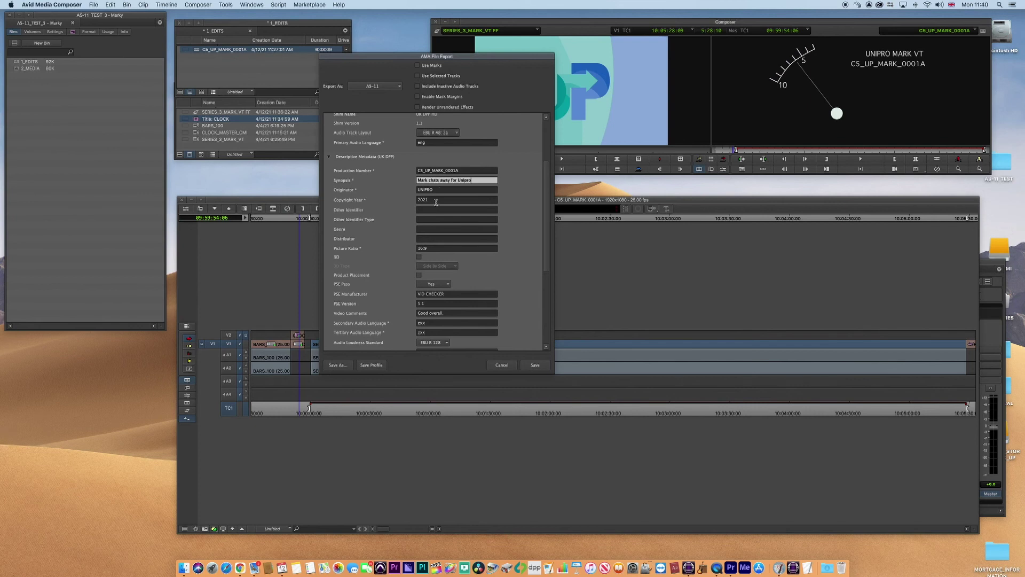
Review the UK DPP descriptive metadata from originator to PSE details and check the available PSE Pass options.
scroll(436, 203, down, 2)
scroll(435, 191, down, 2)
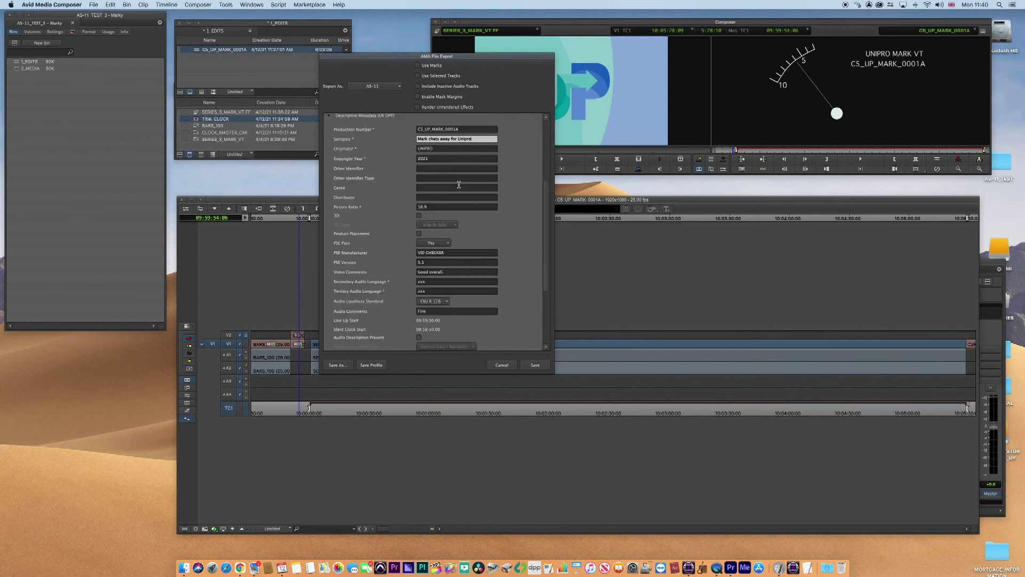
scroll(374, 192, down, 2)
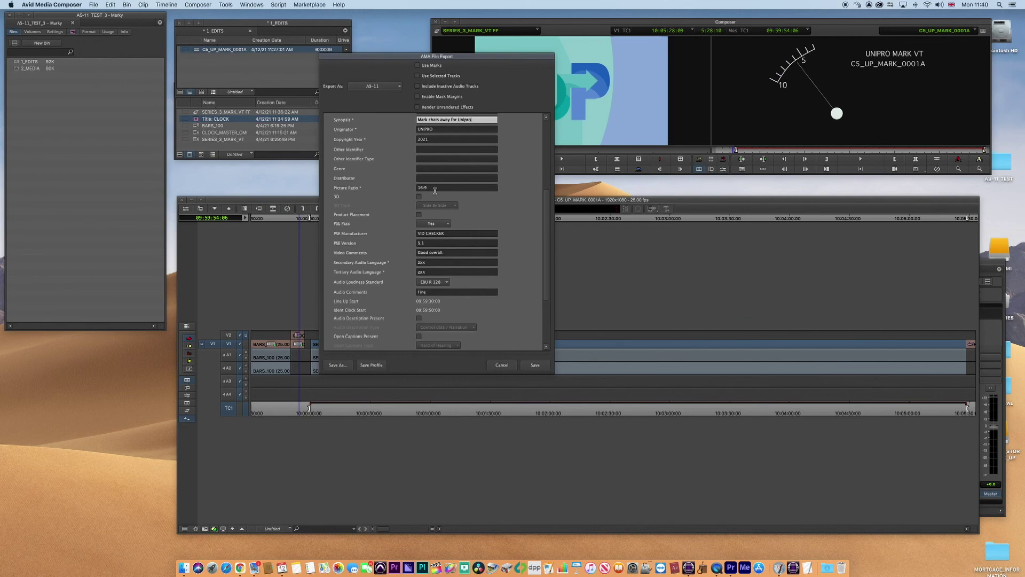
scroll(443, 190, down, 4)
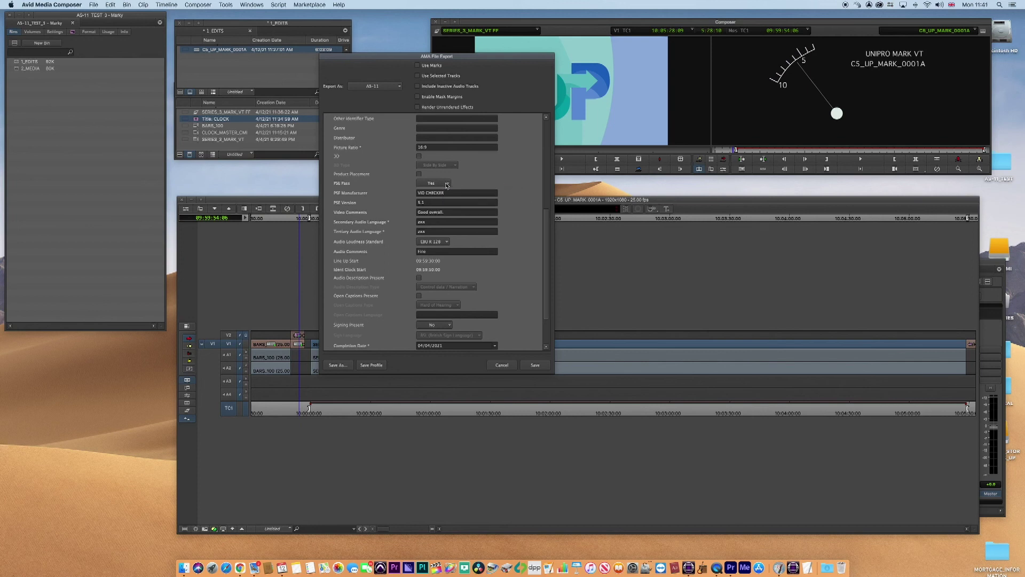
click(447, 184)
click(482, 171)
scroll(478, 209, down, 1)
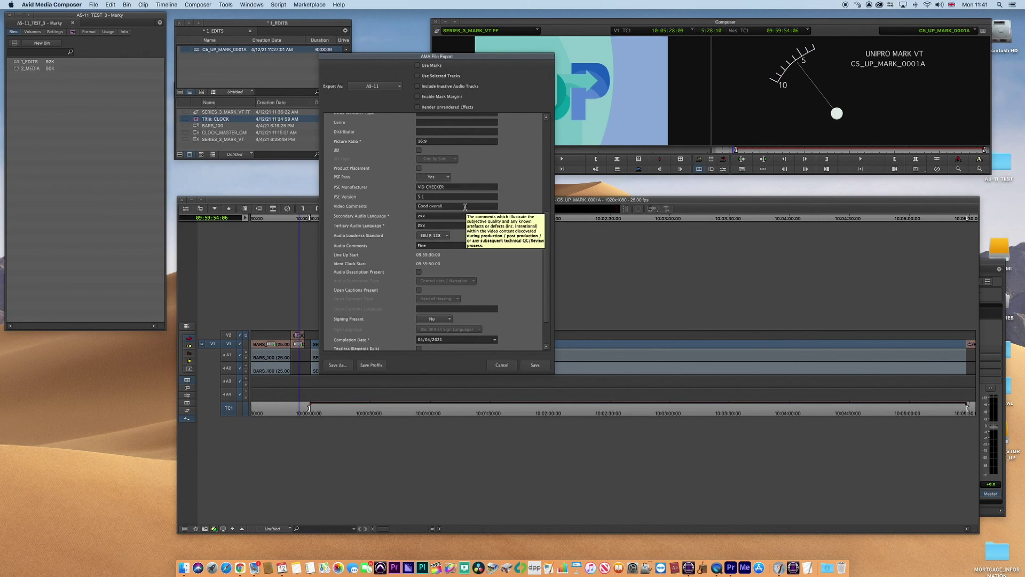
Check the video comments, the secondary and tertiary audio languages, and the audio comments in the UK DPP metadata.
click(443, 207)
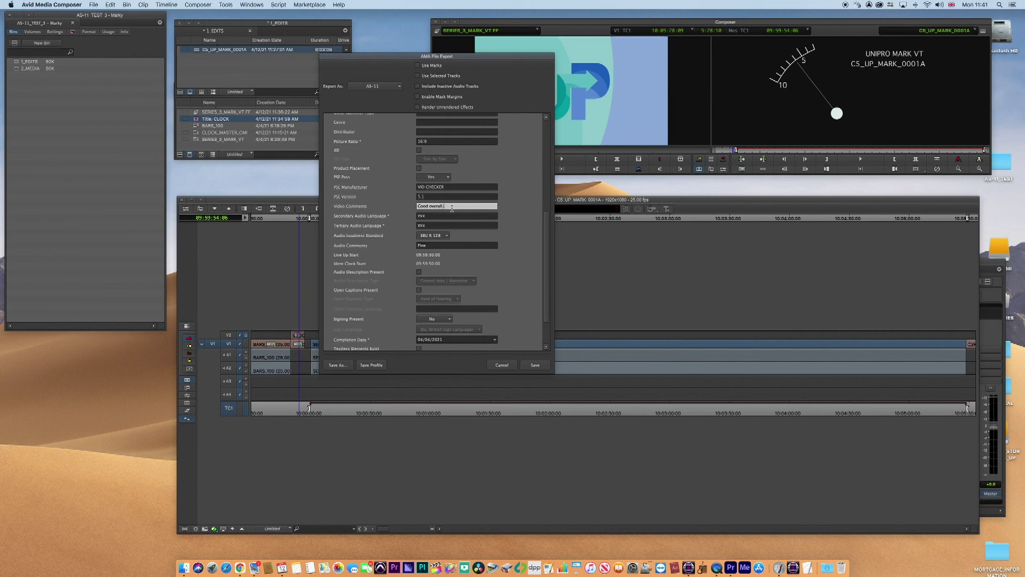
text(.)
scroll(436, 215, down, 2)
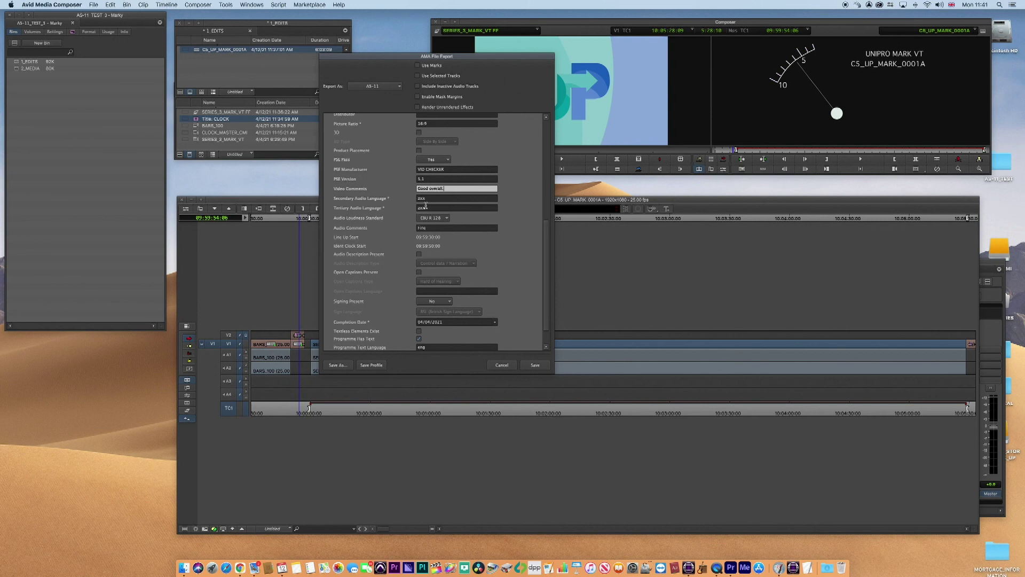
scroll(462, 210, down, 2)
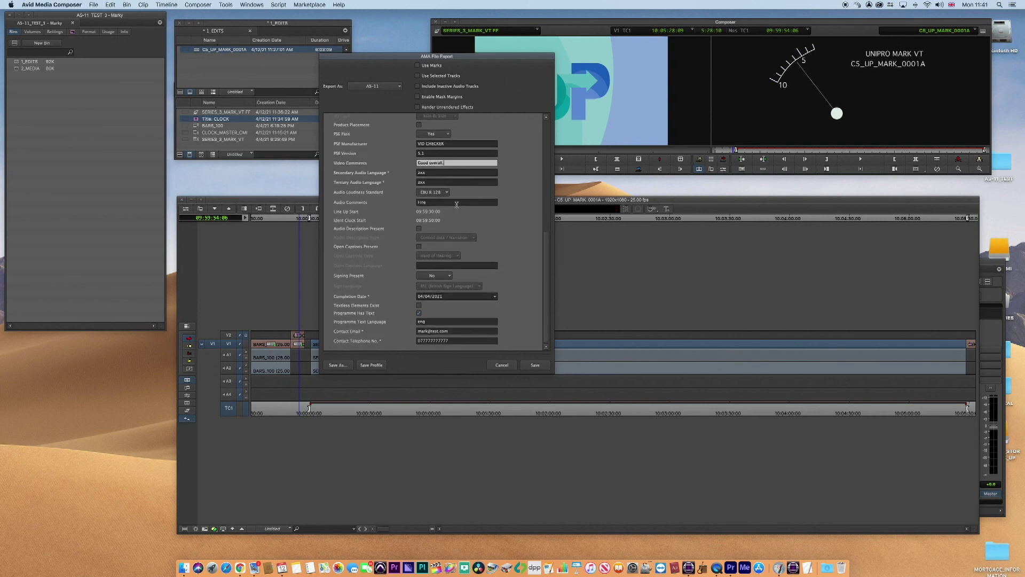
click(430, 202)
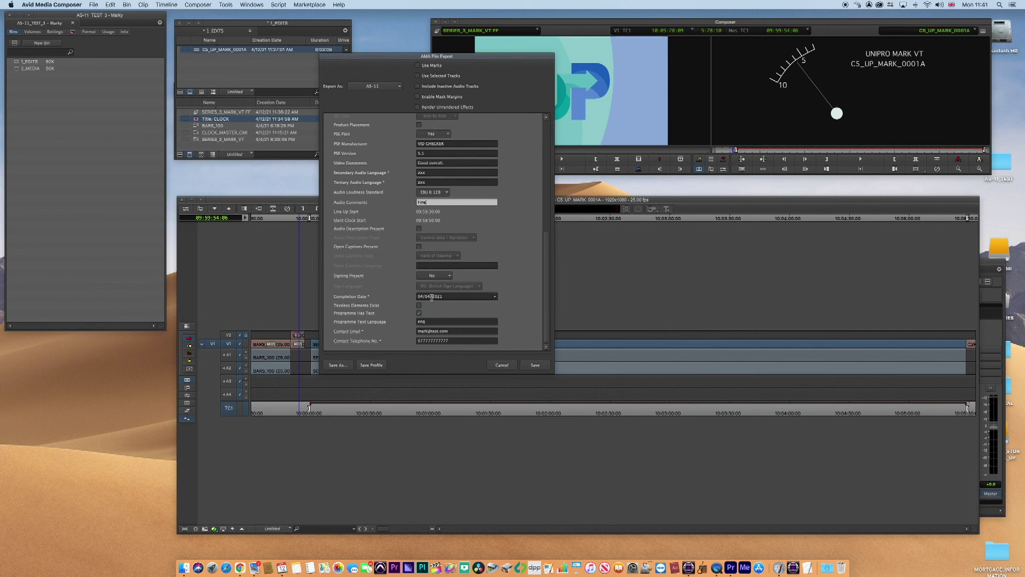
Set the completion date in the UK DPP metadata to 12/04/2021.
click(495, 296)
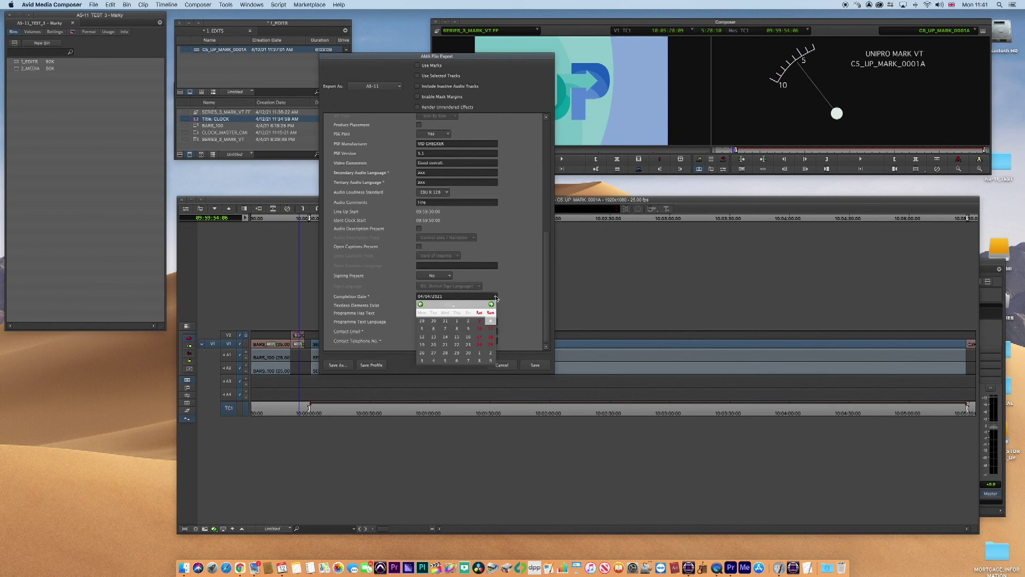
click(422, 336)
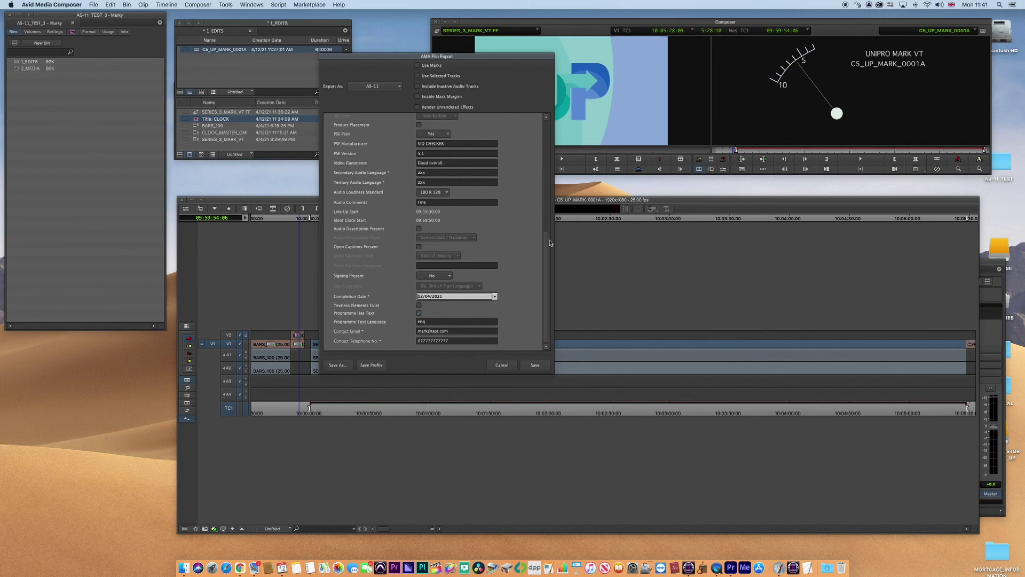
drag(548, 282, 549, 315)
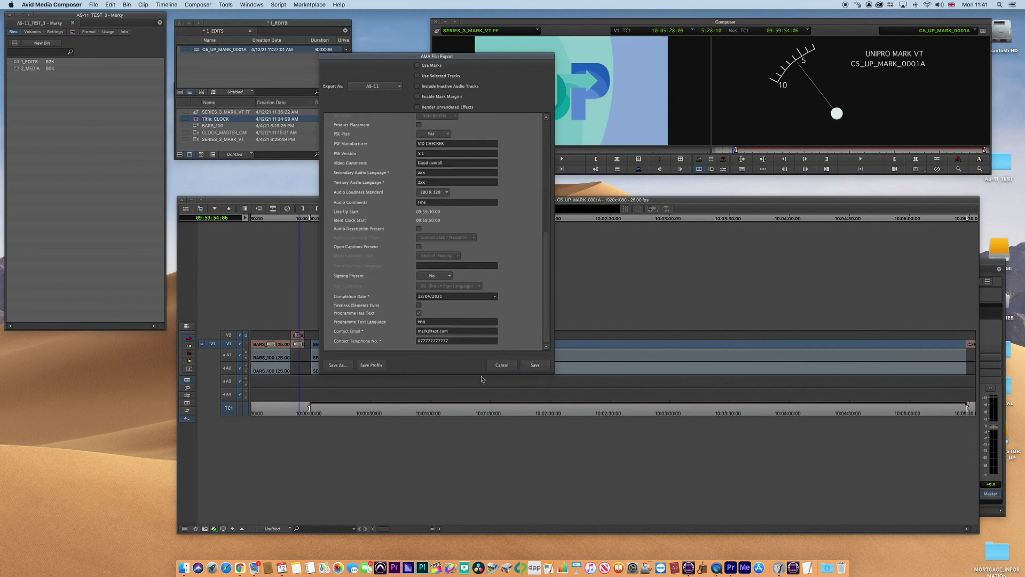
Save the export settings under the name TEST and export the sequence as C5_UP_MARK_0001A.mxf to the AS-11_TEST folder.
click(339, 365)
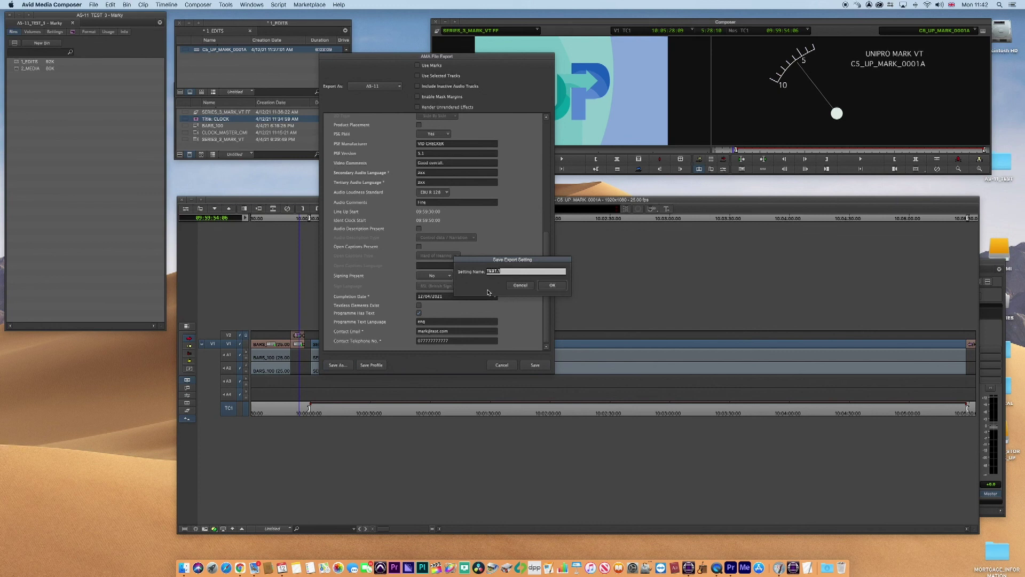
text(UPO)
text(TEST)
click(551, 285)
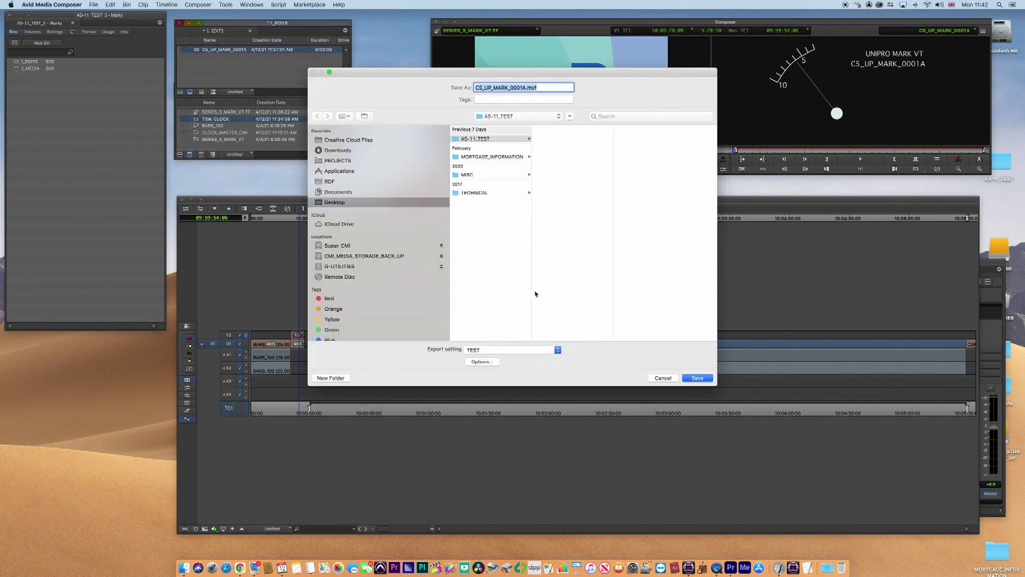
click(697, 378)
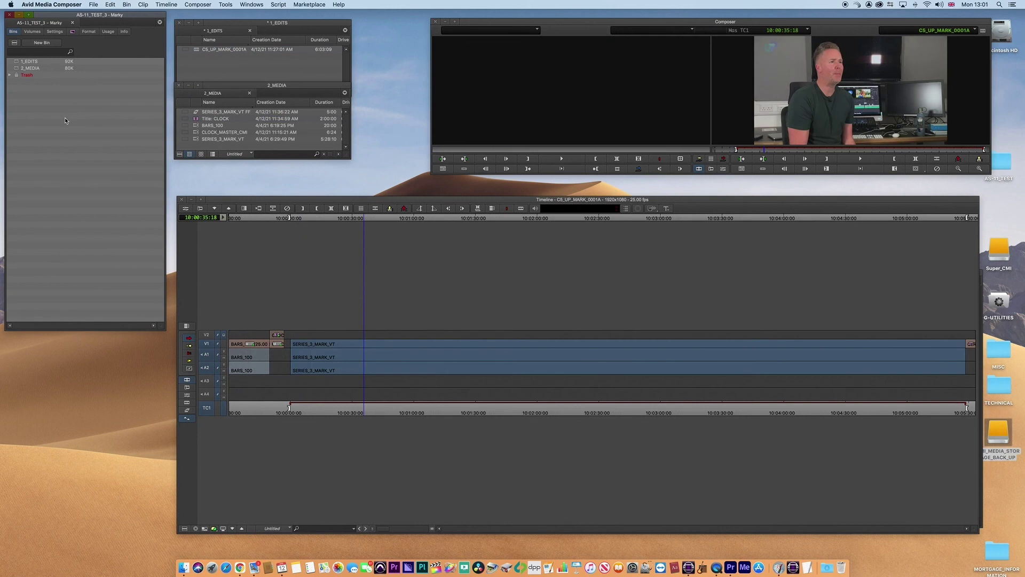
Create a new bin named 3_AS-11 in the project and move its window clear of the 2_MEDIA bin's header.
right_click(49, 115)
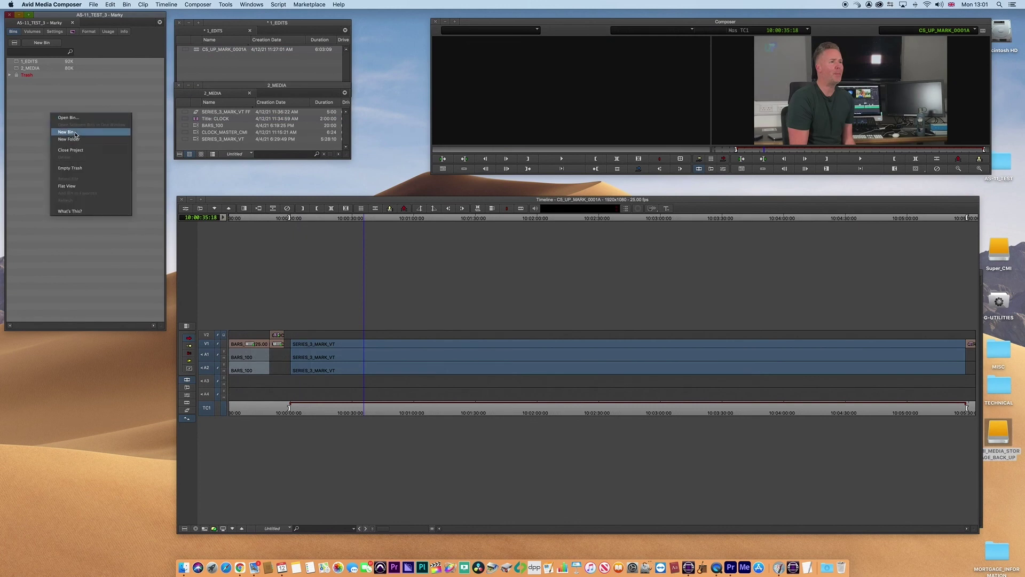
click(75, 134)
text(3_AS-11)
key(Return)
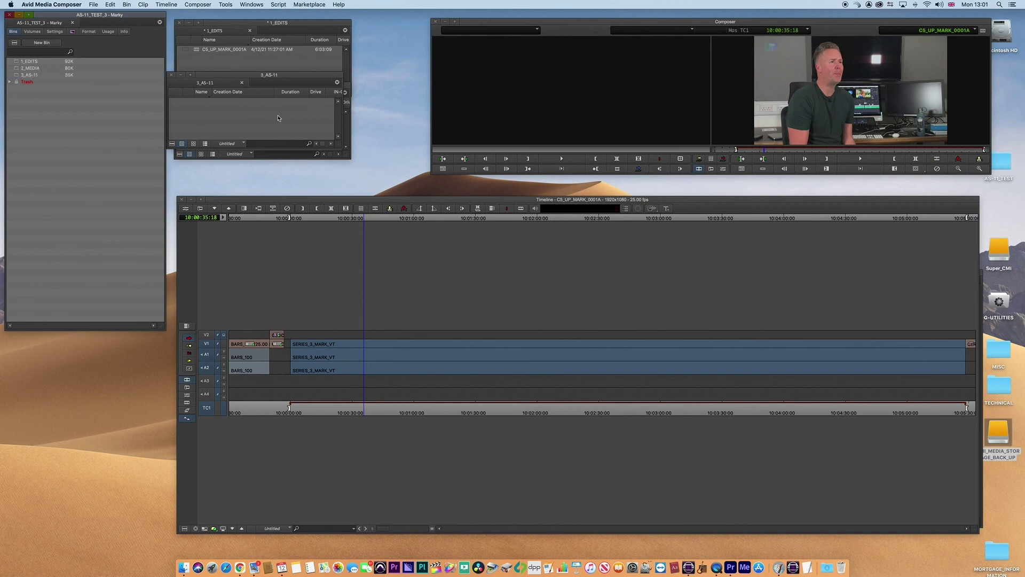
drag(249, 78, 249, 102)
Link C5_UP_MARK_0001A.mxf from the desktop AS-11_TEST folder into the 3_AS-11 bin using the Source Browser, and close the browser.
right_click(223, 141)
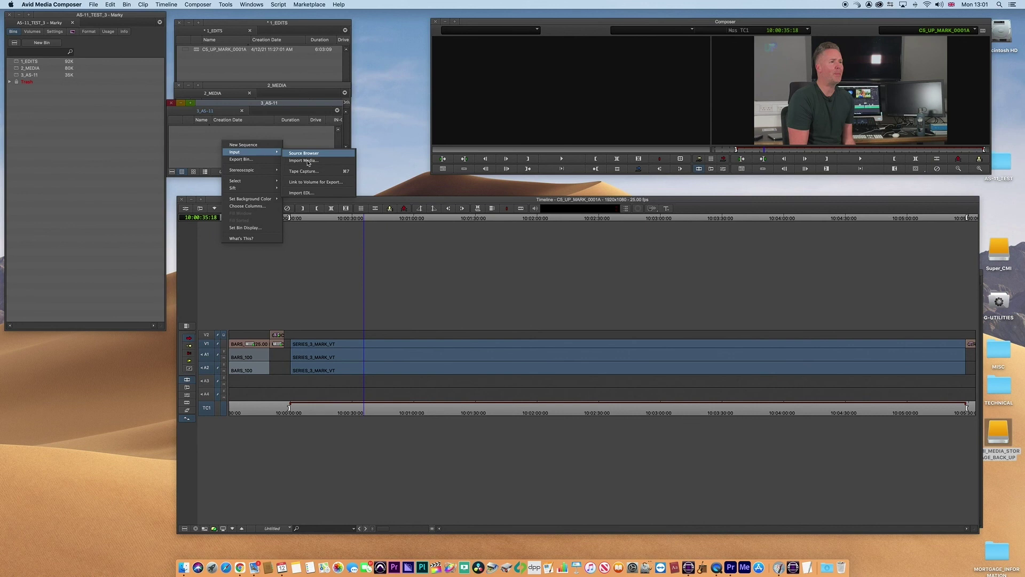
click(307, 162)
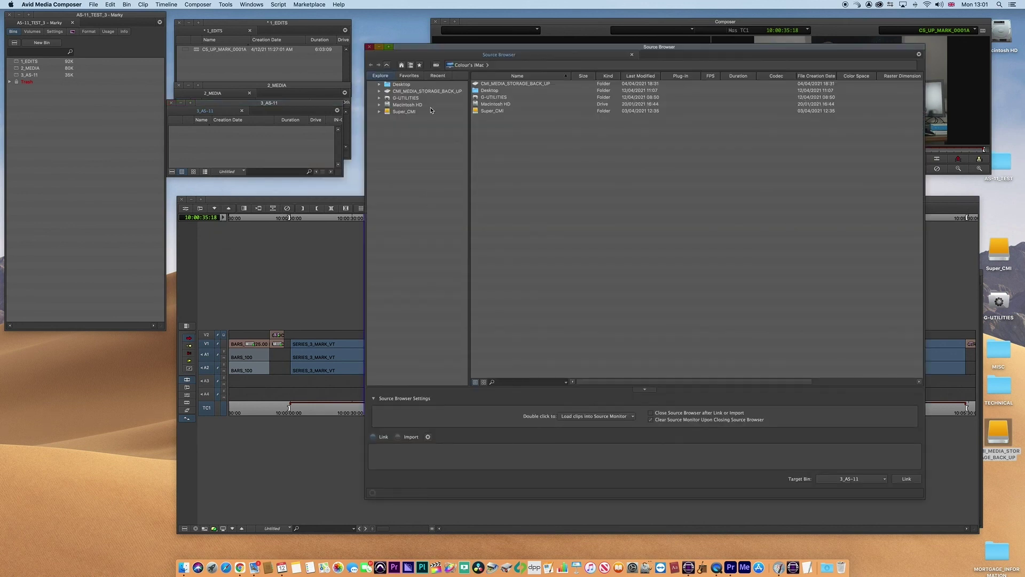
click(380, 85)
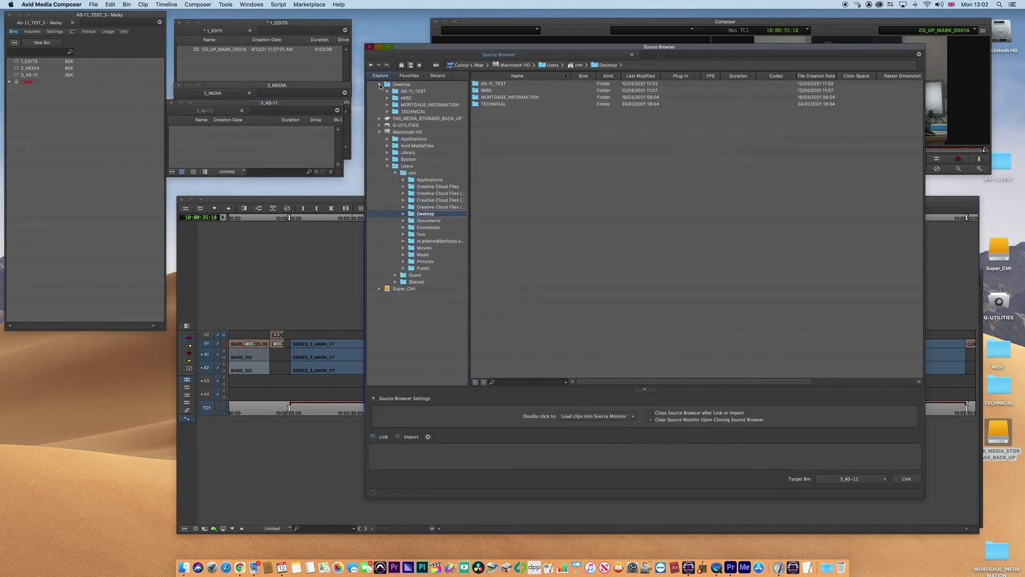
double_click(494, 84)
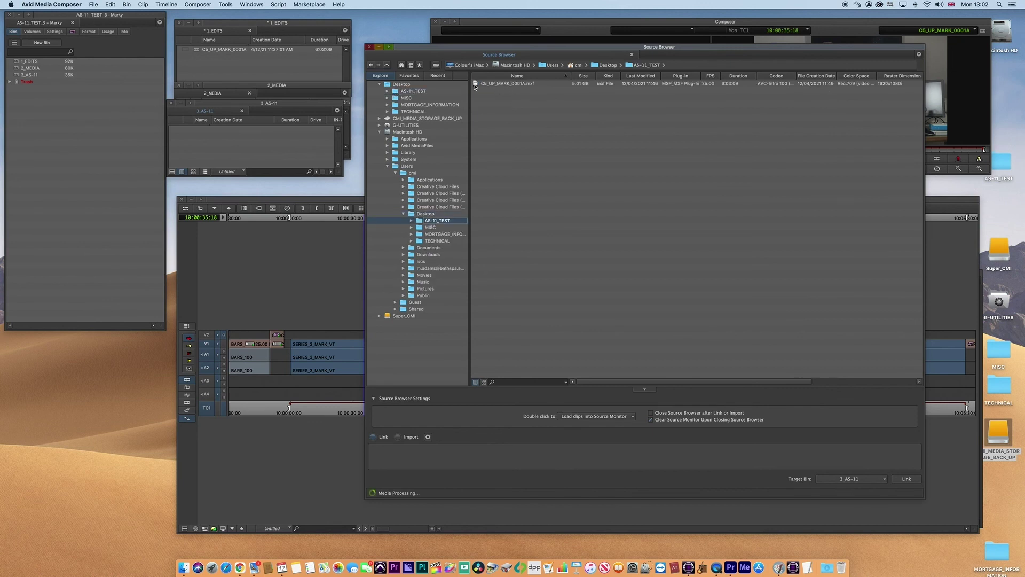
click(906, 479)
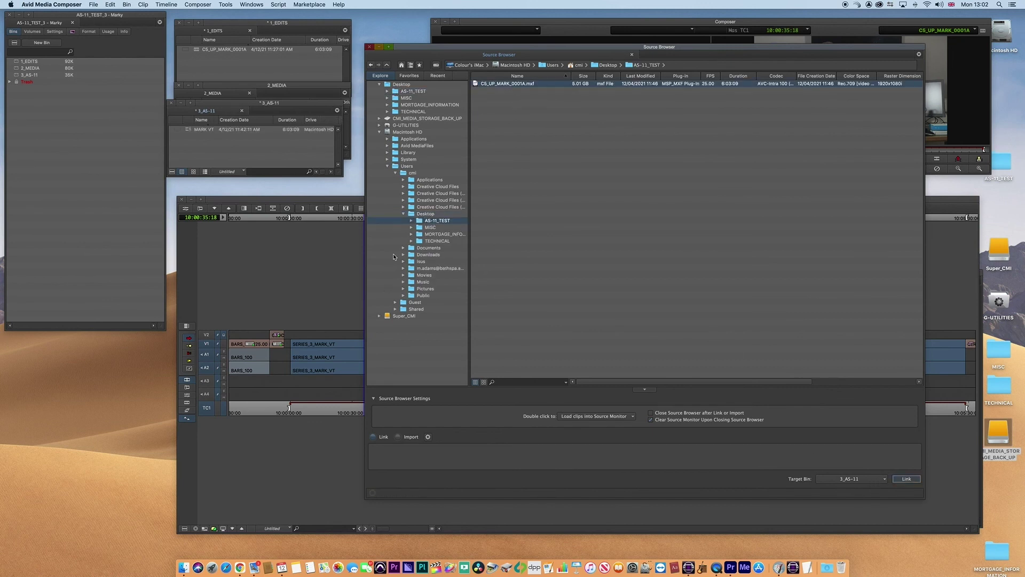
click(369, 46)
Move and widen the 3_AS-11 bin window to show more columns, and load the linked MARK VT clip in the source monitor.
drag(250, 102, 199, 198)
drag(289, 270, 940, 331)
double_click(137, 225)
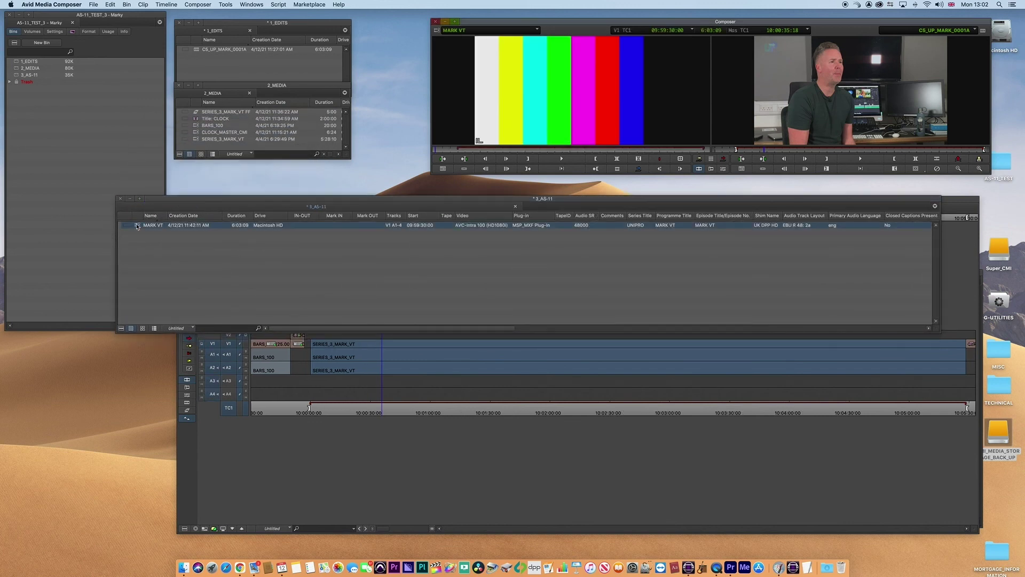
Play and scrub through the linked clip to check its bars, countdown clock, programme start, main content and closing freeze frame.
key(space)
click(454, 150)
key(j)
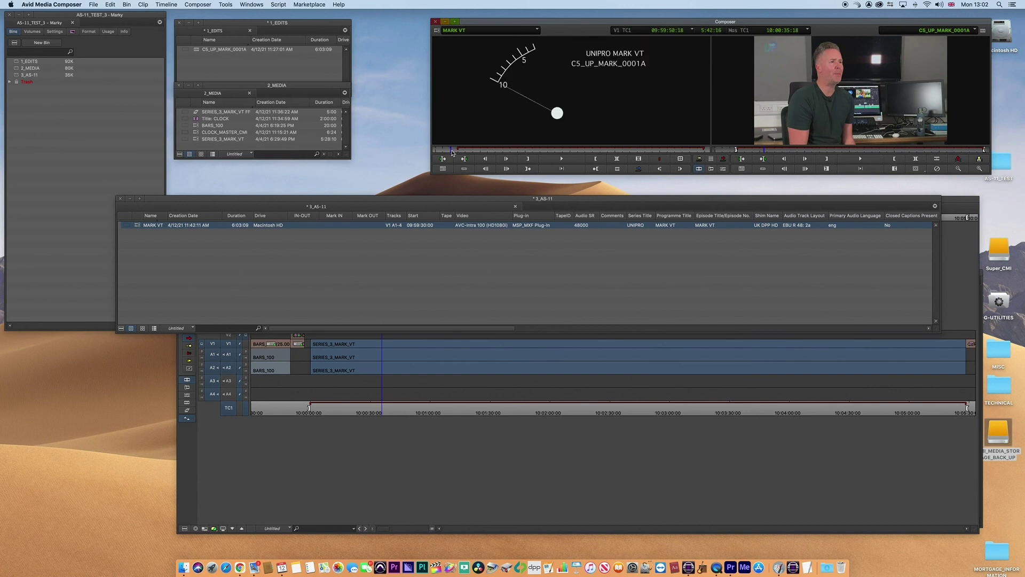
key(k)
drag(452, 152, 456, 153)
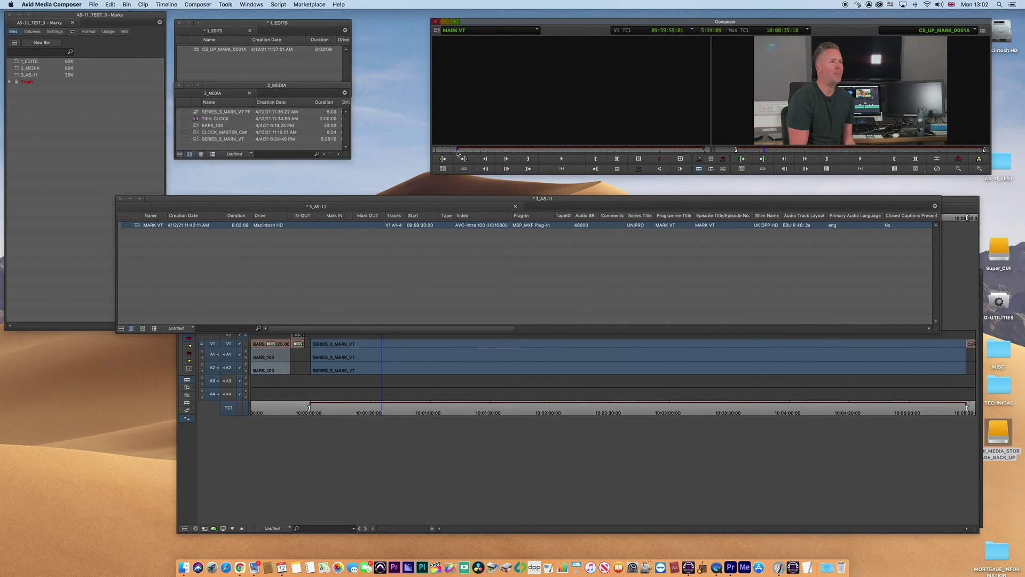
drag(457, 153, 458, 153)
click(706, 149)
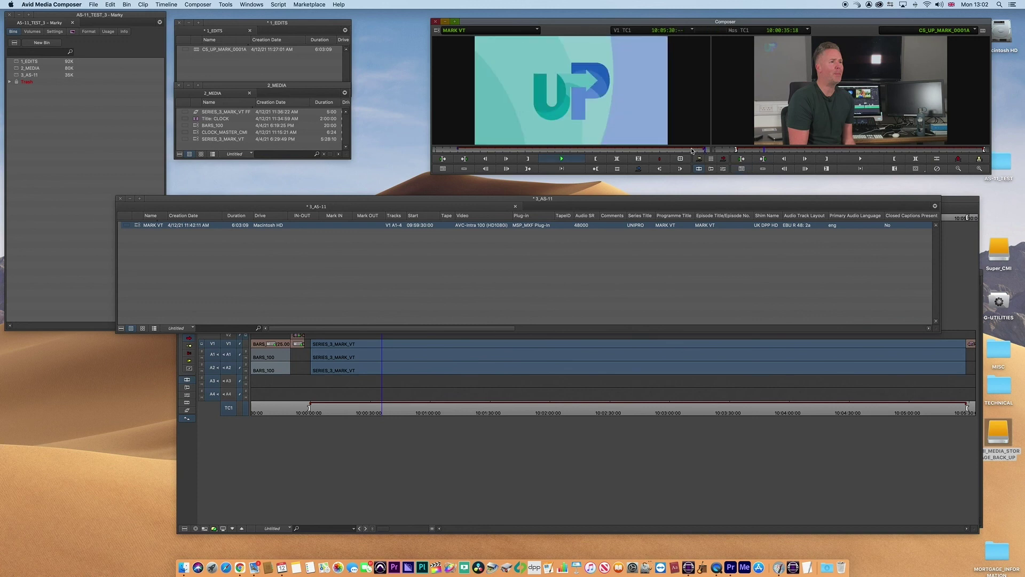
click(479, 150)
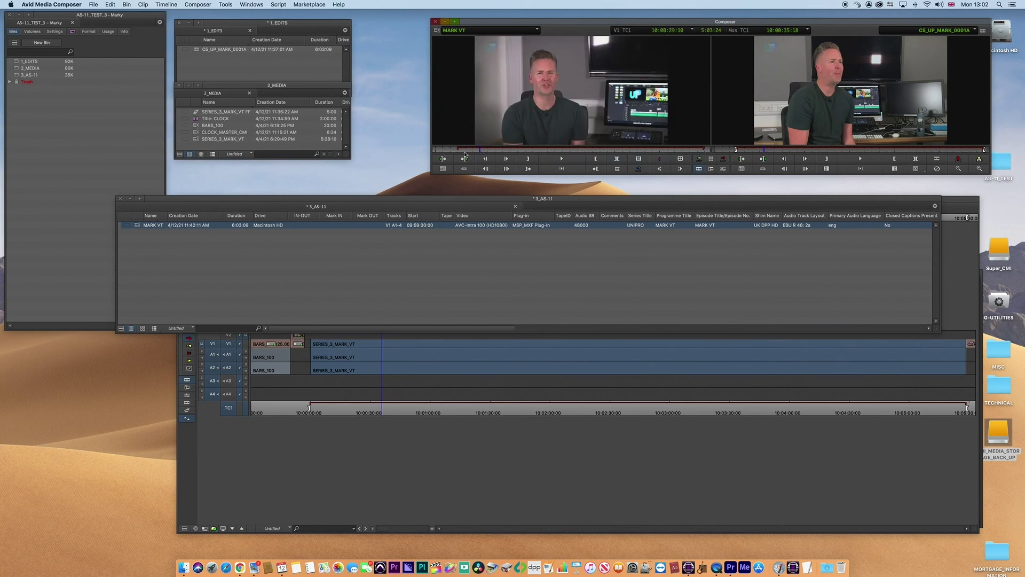
click(650, 148)
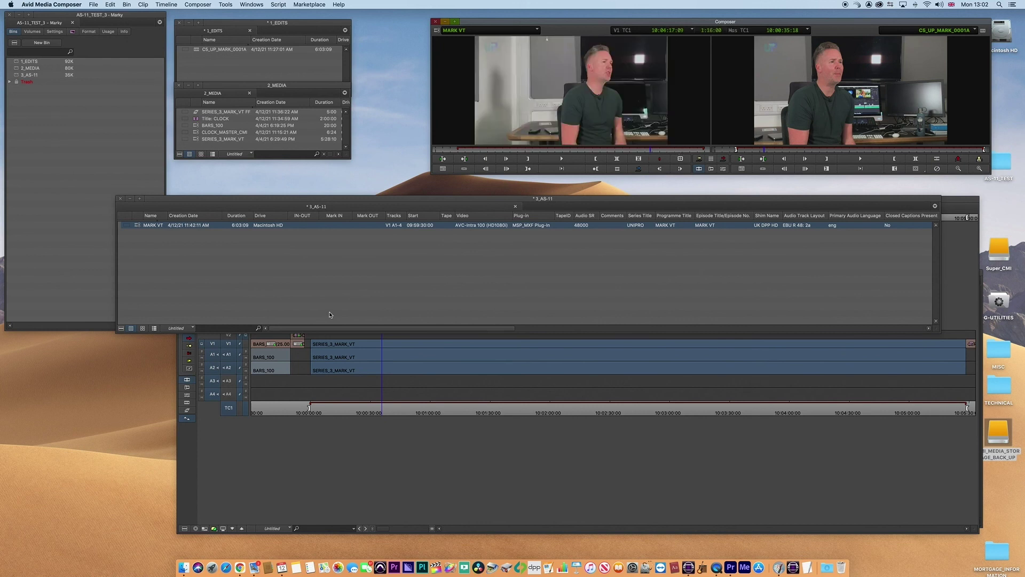
Examine the linked clip's AS-11 metadata columns in the 3_AS-11 bin, from series title through audio languages.
drag(308, 206, 286, 204)
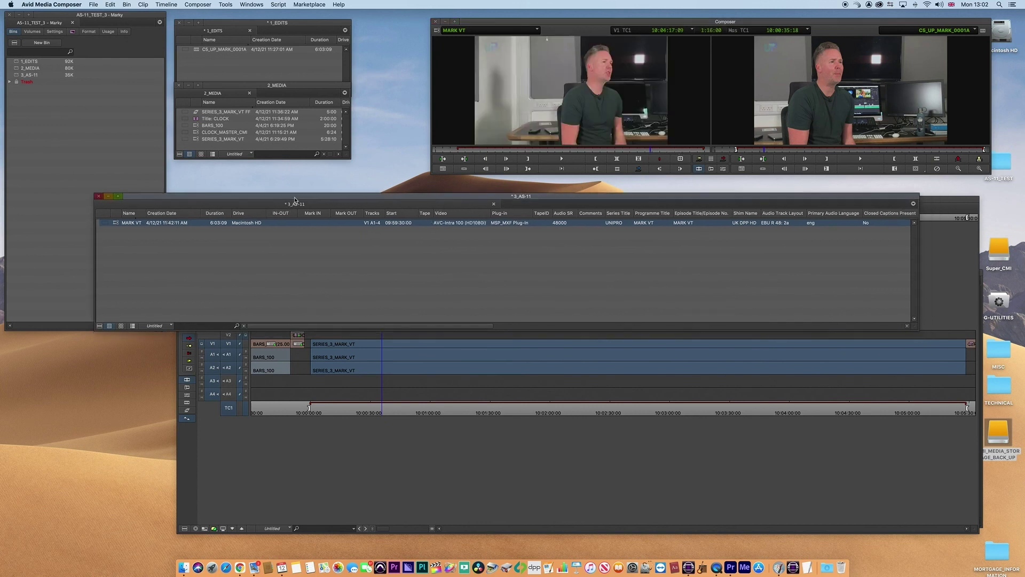
drag(374, 327, 532, 327)
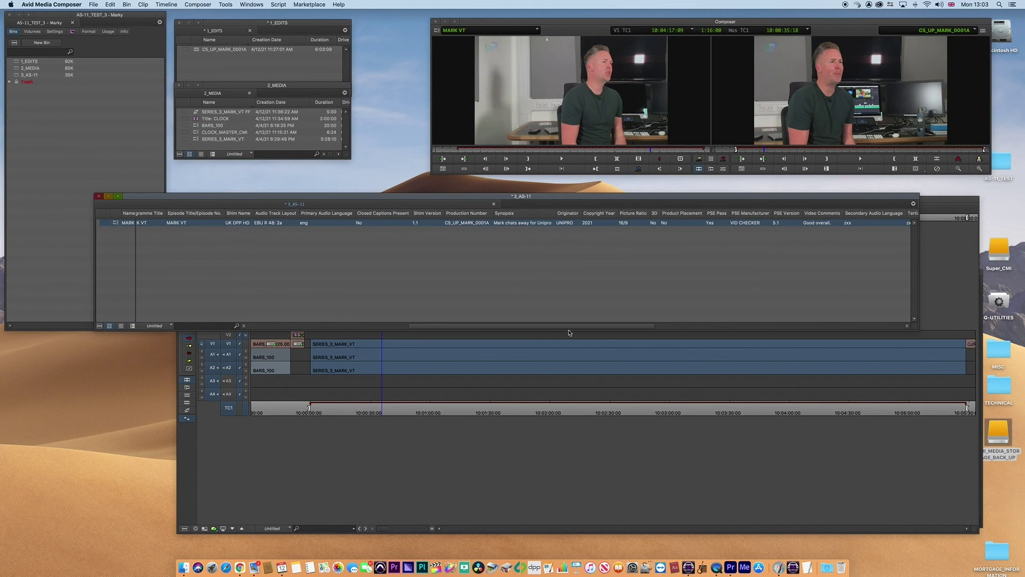
drag(562, 329, 180, 299)
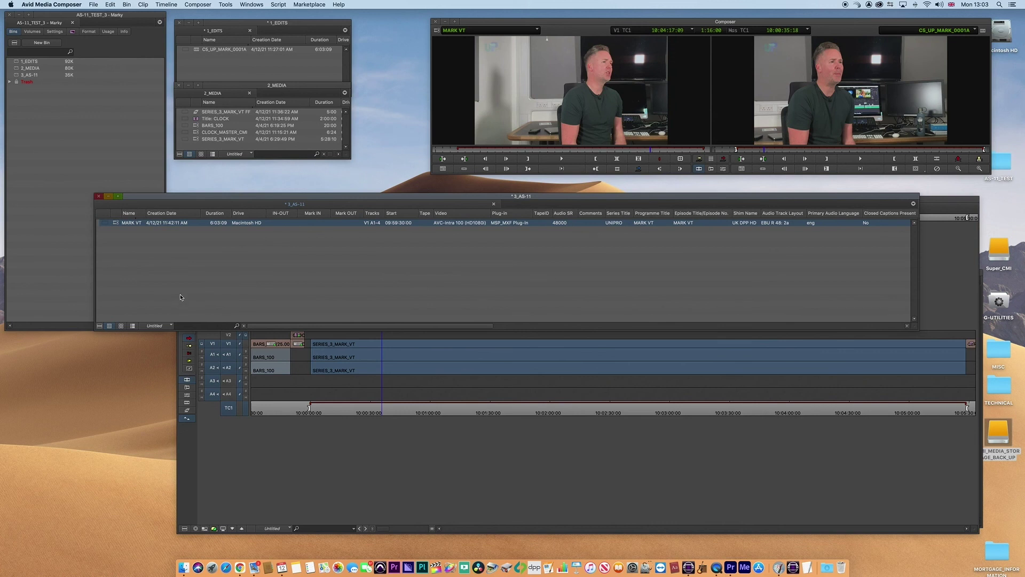